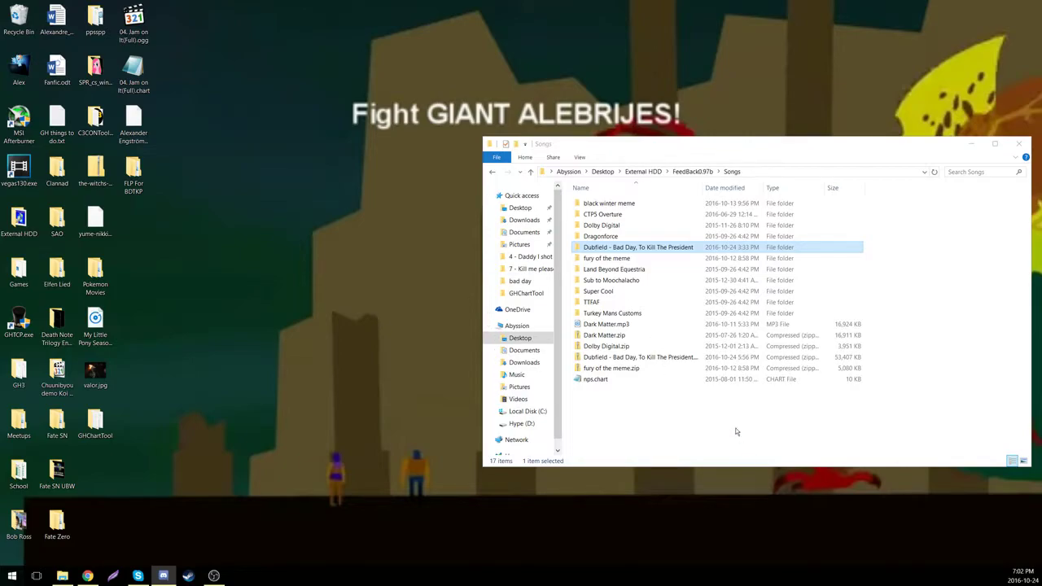
Step: Close the FeedBack Songs folder window and open the desktop's GHChartTool folder
click(737, 431)
click(1018, 143)
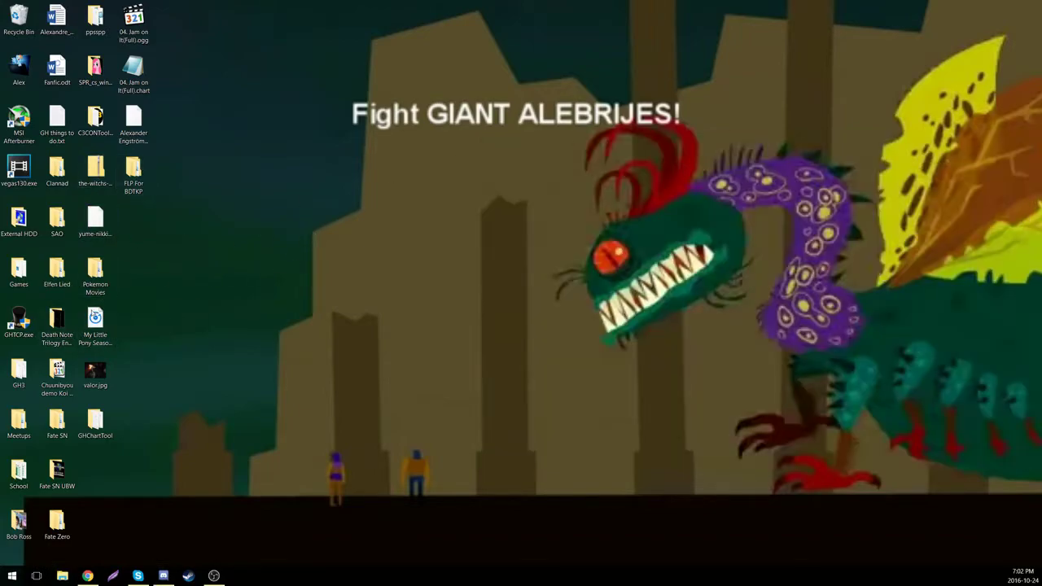
double_click(96, 422)
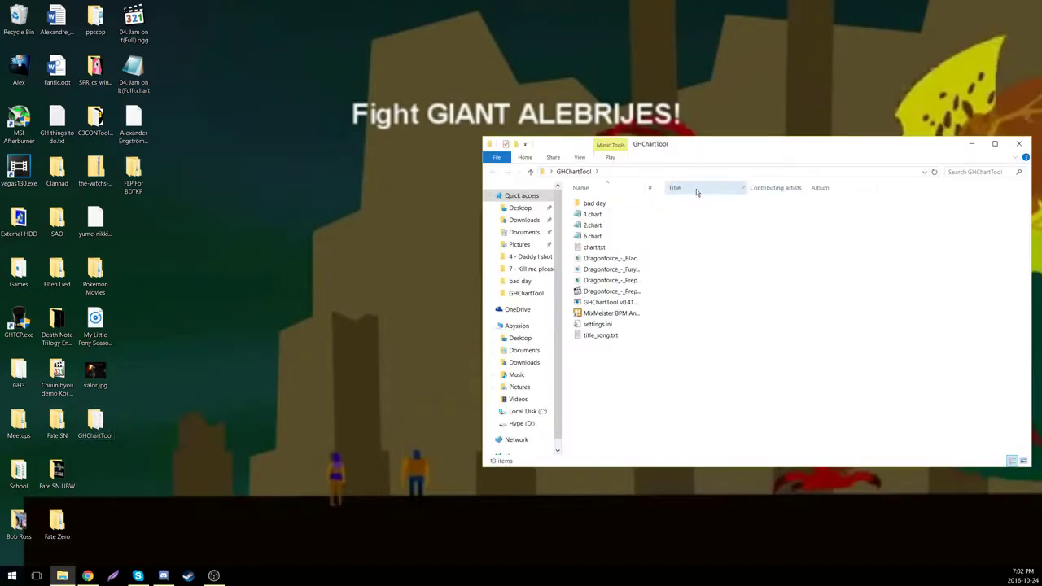
drag(646, 142, 336, 75)
Step: Look through the bad day folder's eight song MIDI files, then return to GHChartTool
double_click(281, 136)
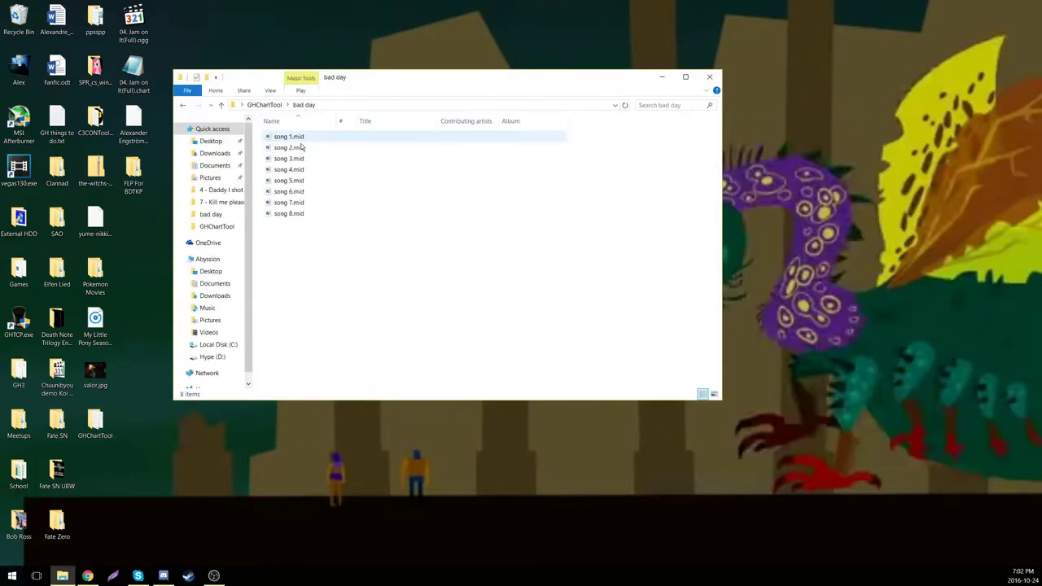
drag(324, 283, 297, 131)
click(354, 253)
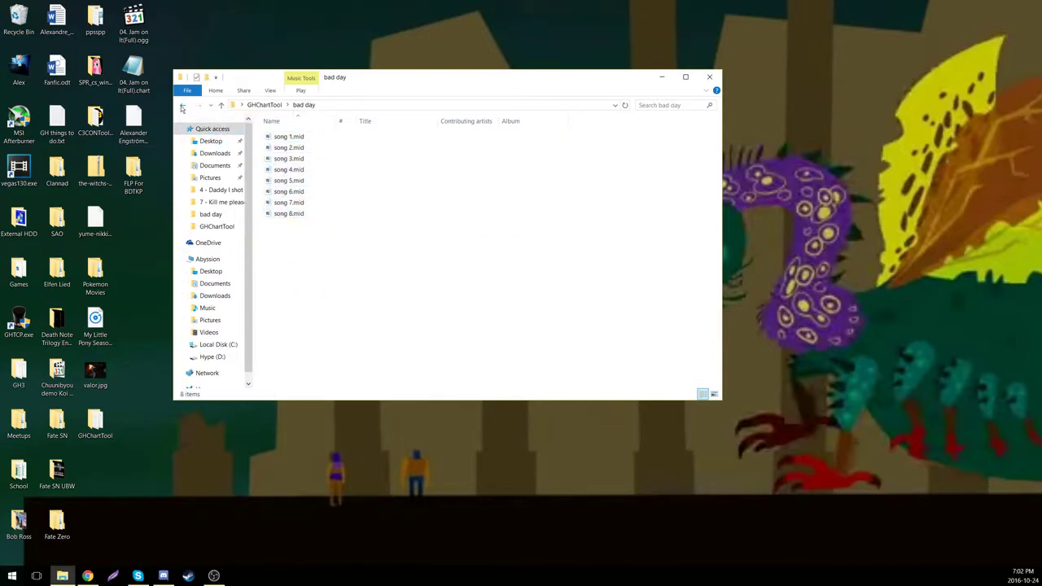
click(184, 106)
Step: Select settings.ini, the GHChartTool v0.41 program and chart.txt, then open the Recycle Bin
click(300, 180)
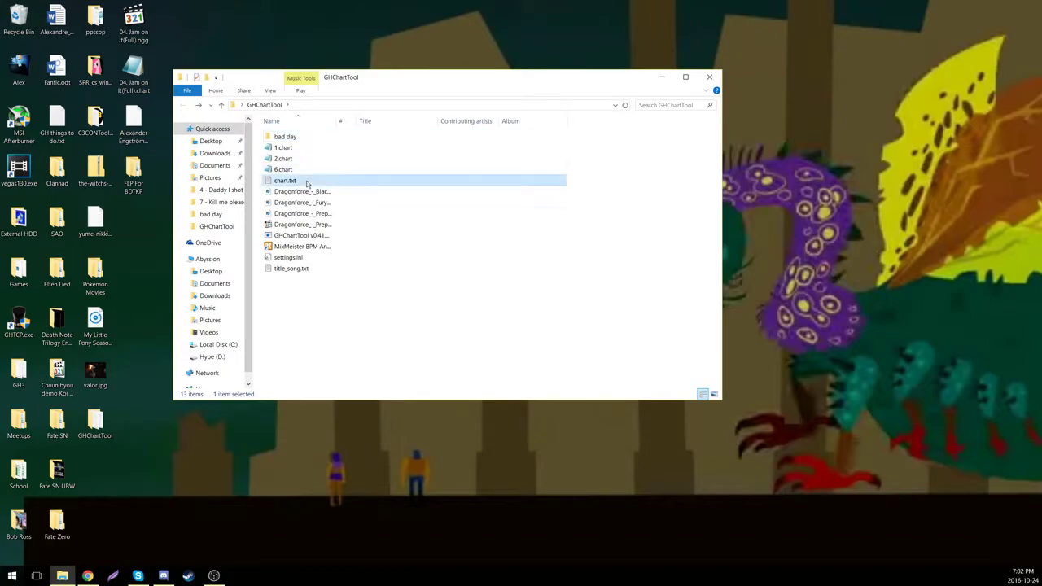
click(311, 288)
click(293, 258)
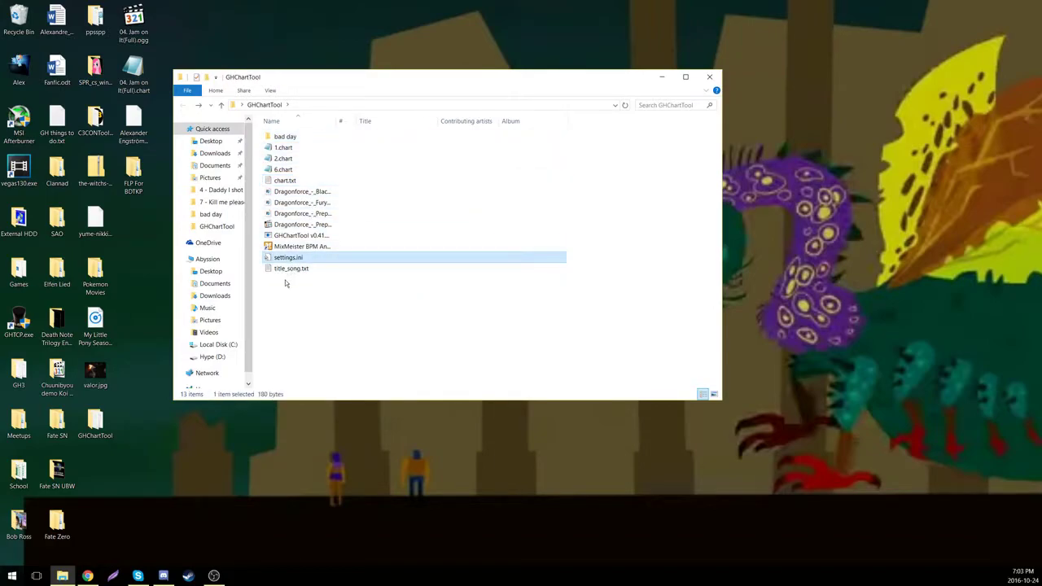
ctrl+click(293, 180)
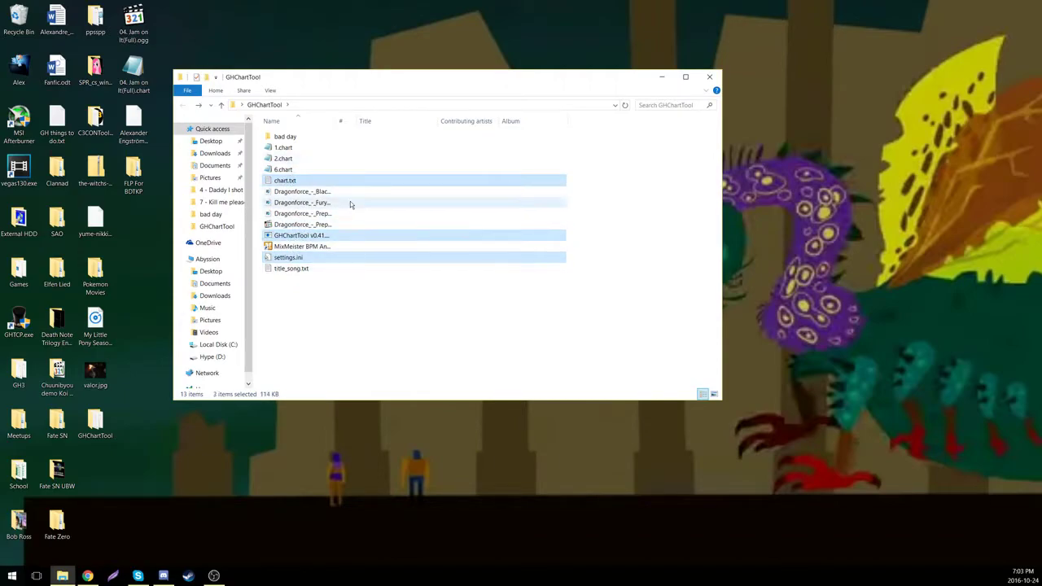
ctrl+click(326, 217)
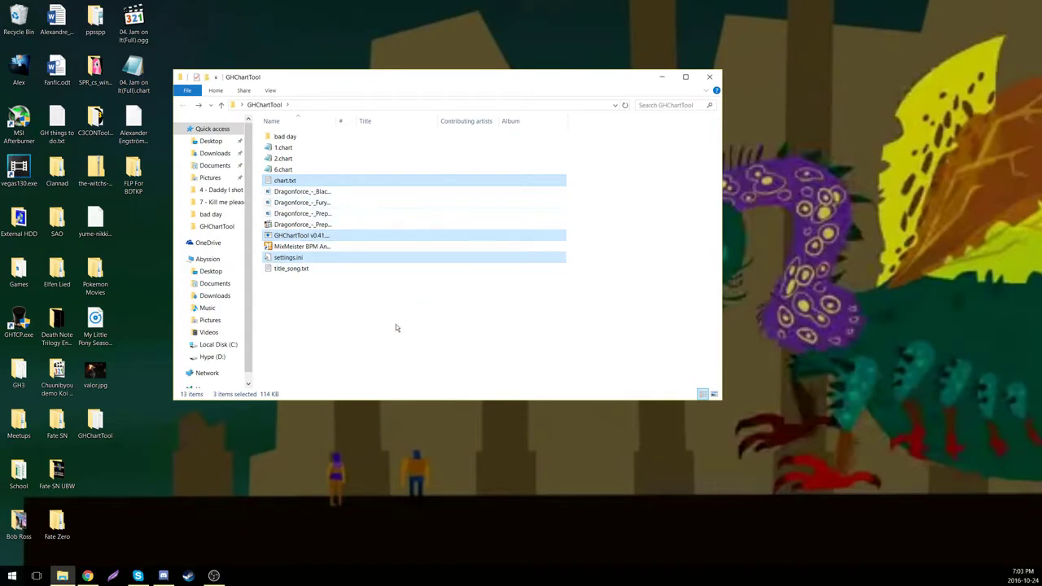
double_click(19, 21)
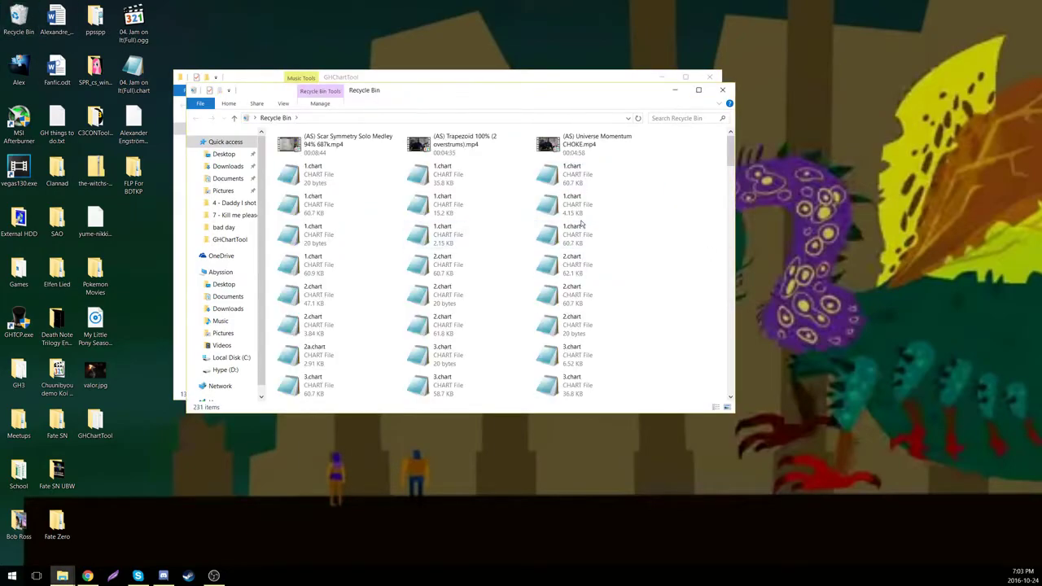
Step: Restore GHChartTool.zip to the desktop, check its GHChartTool folder, then open settings.ini
scroll(581, 223, down, 10)
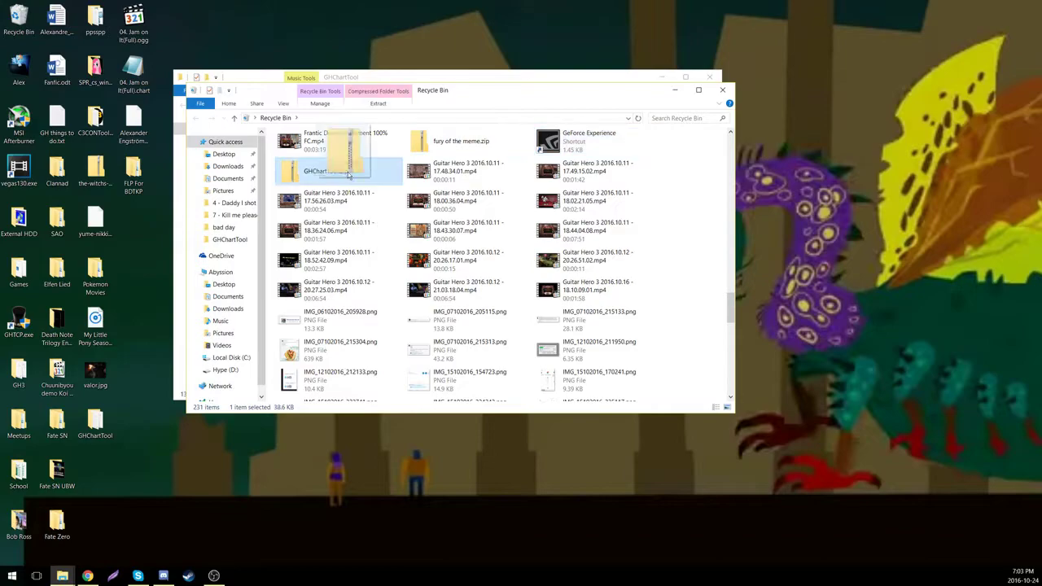
drag(326, 171, 849, 152)
right_click(861, 163)
click(736, 163)
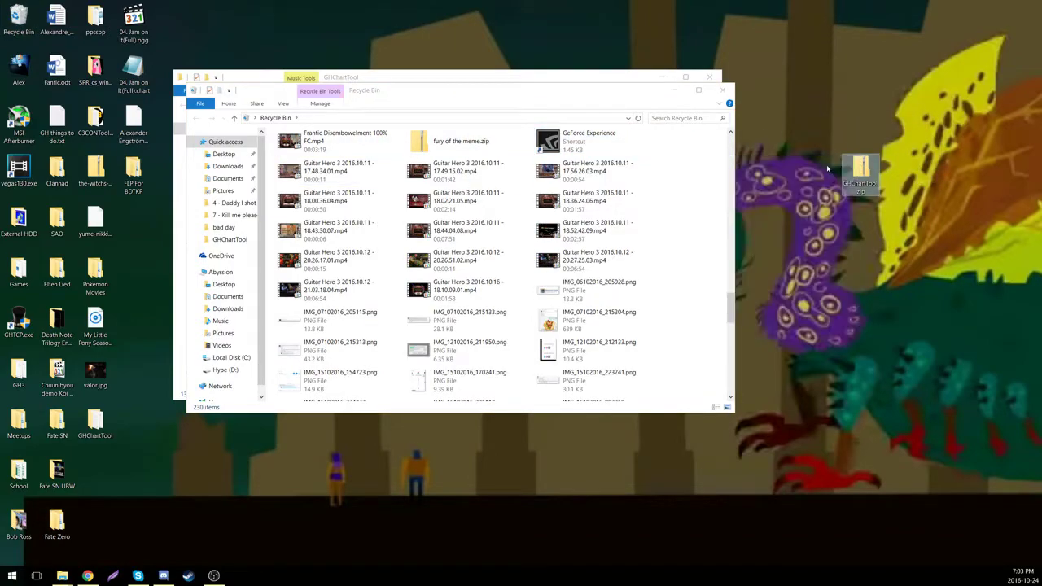
double_click(403, 163)
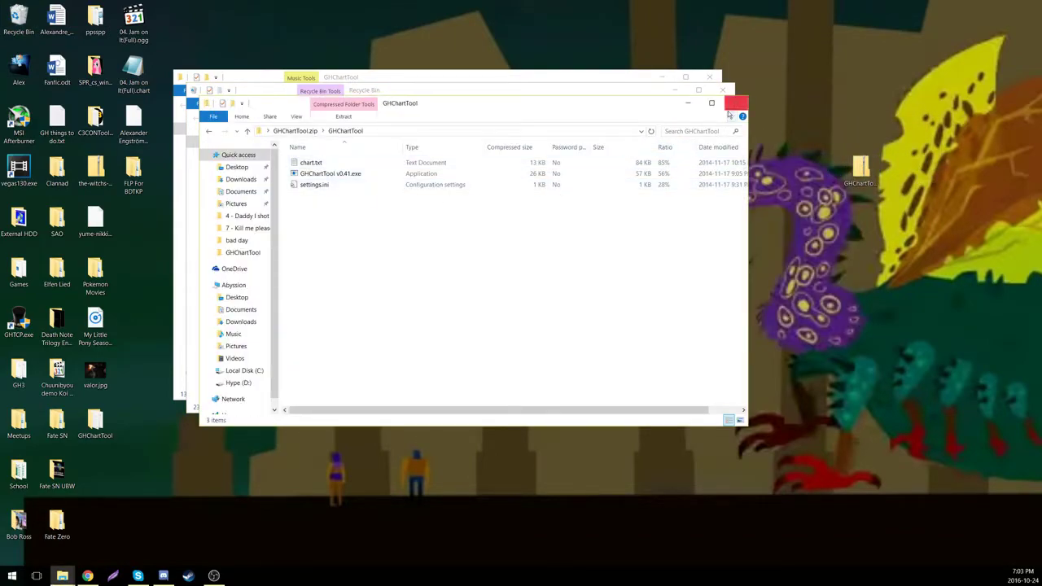
click(733, 104)
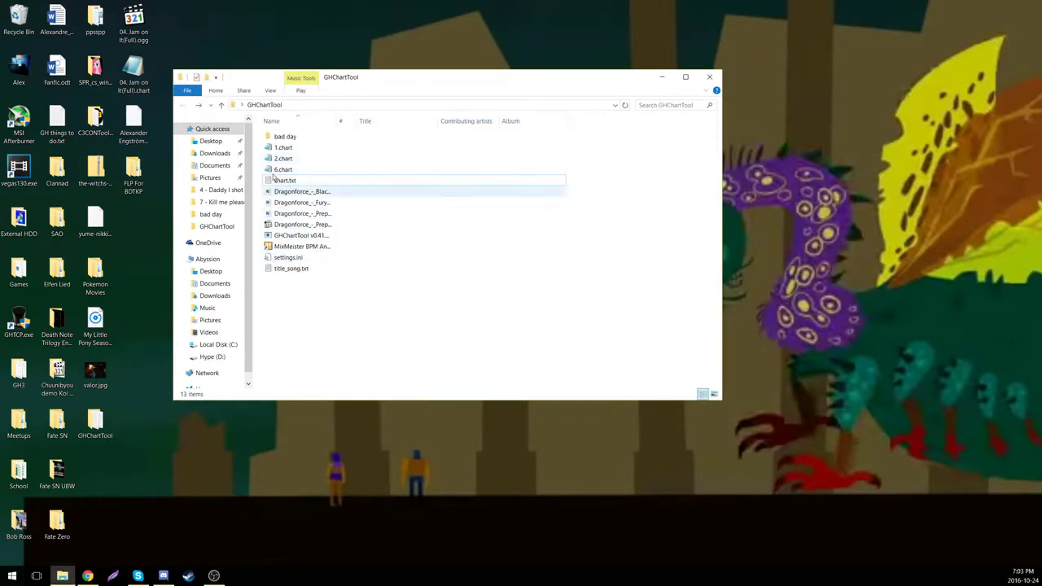
click(343, 204)
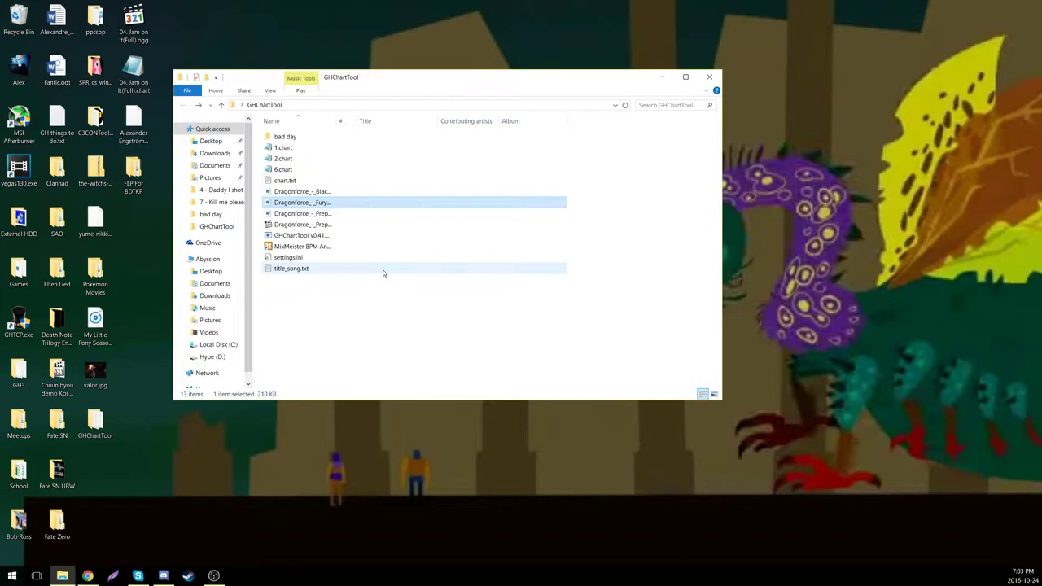
double_click(305, 259)
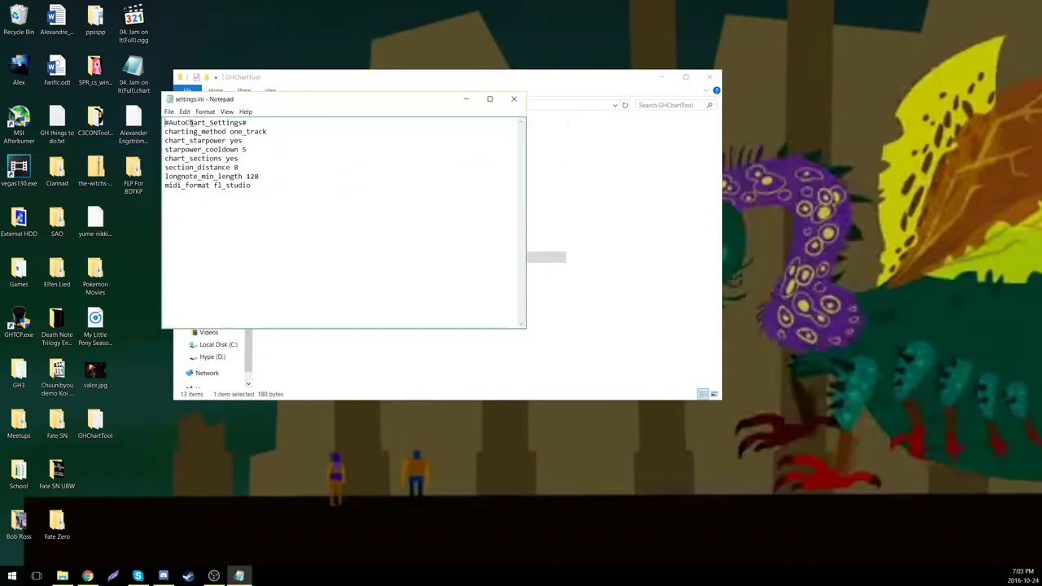
key(ctrl+a)
click(271, 234)
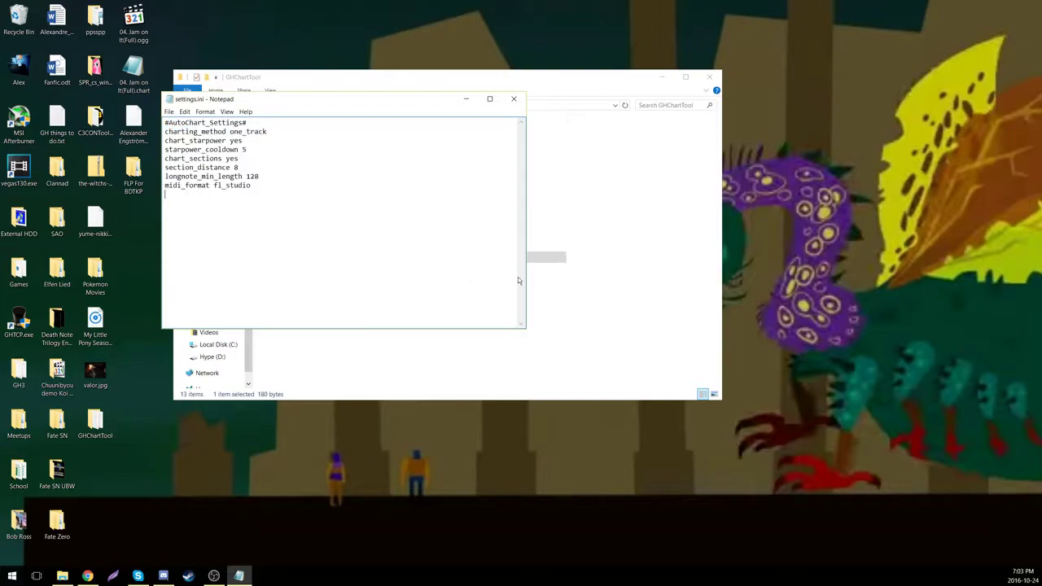
click(615, 326)
drag(454, 86, 586, 86)
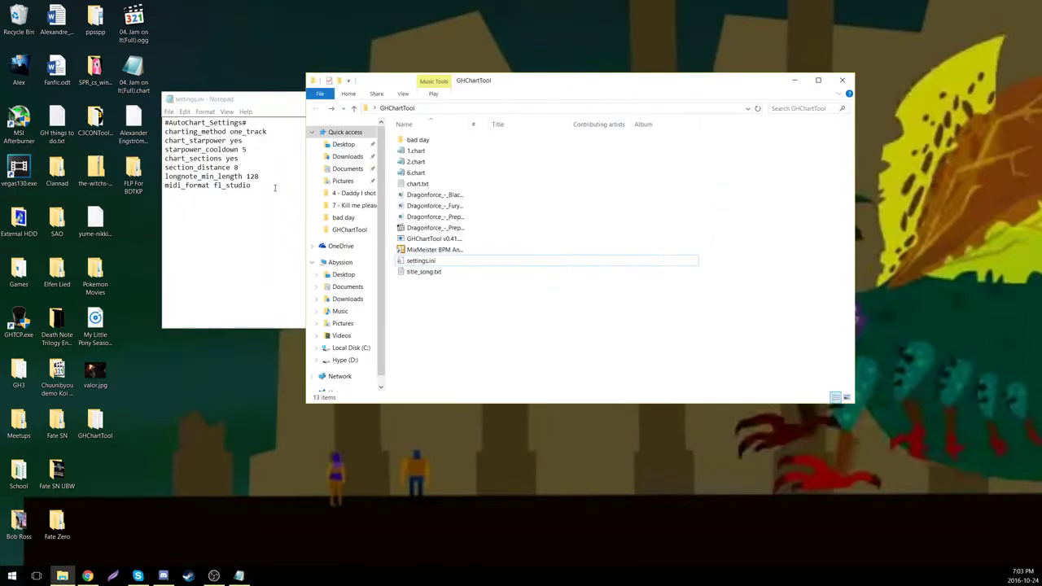
click(275, 188)
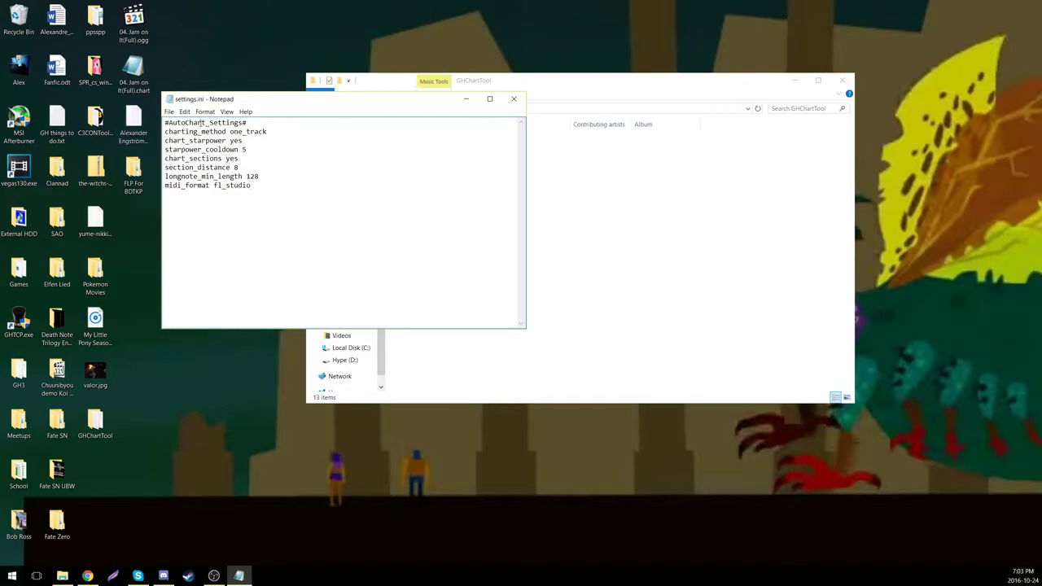
drag(202, 122, 267, 131)
click(269, 131)
key(Down)
click(261, 159)
click(269, 175)
click(278, 191)
click(514, 99)
double_click(453, 238)
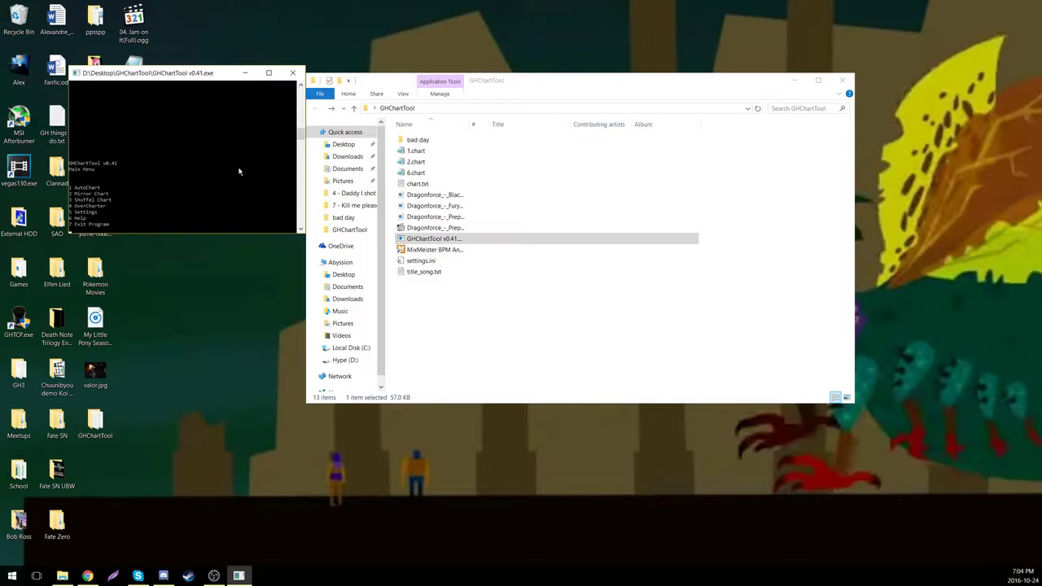
key(5)
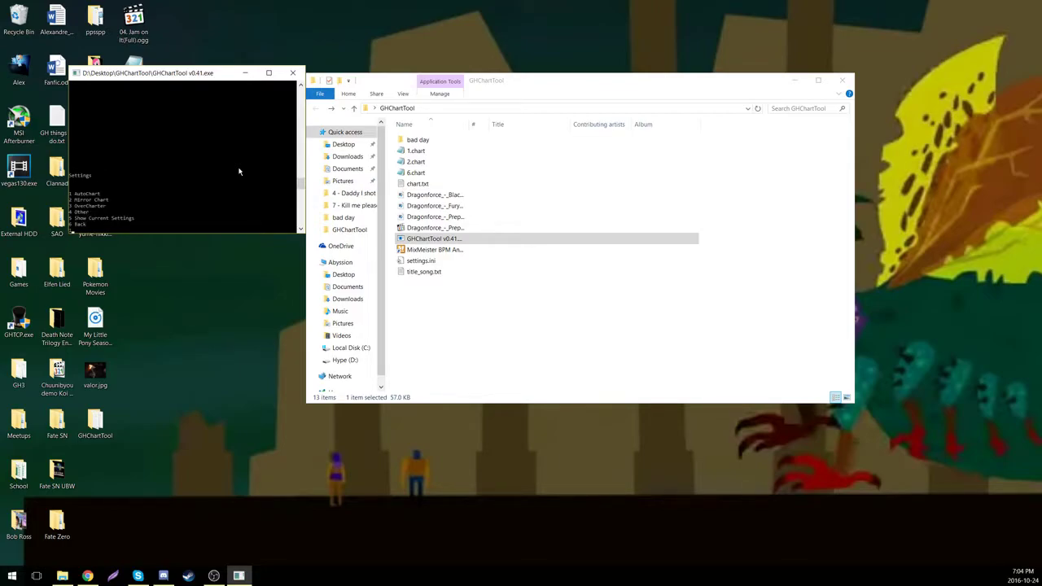
key(1)
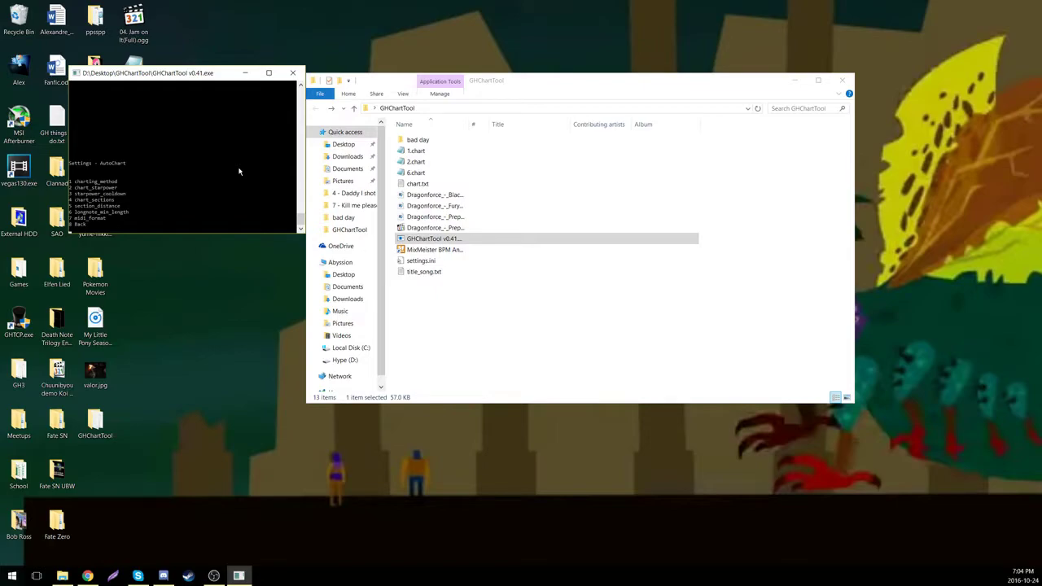
key(1)
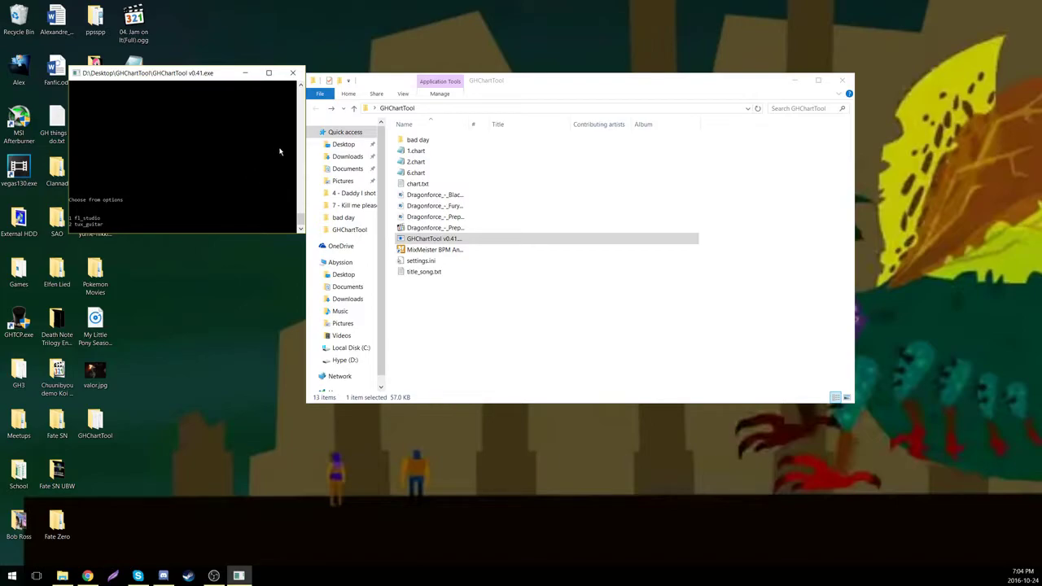
click(289, 73)
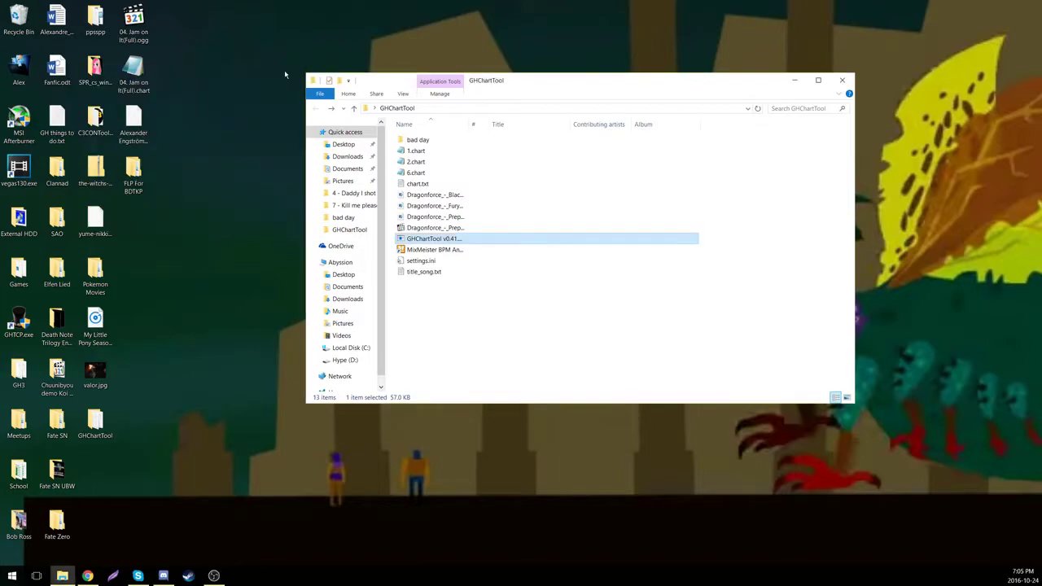
Step: Browse the bad day folder's song MIDI files twice, returning to GHChartTool each time
click(432, 144)
double_click(428, 143)
drag(493, 284, 505, 245)
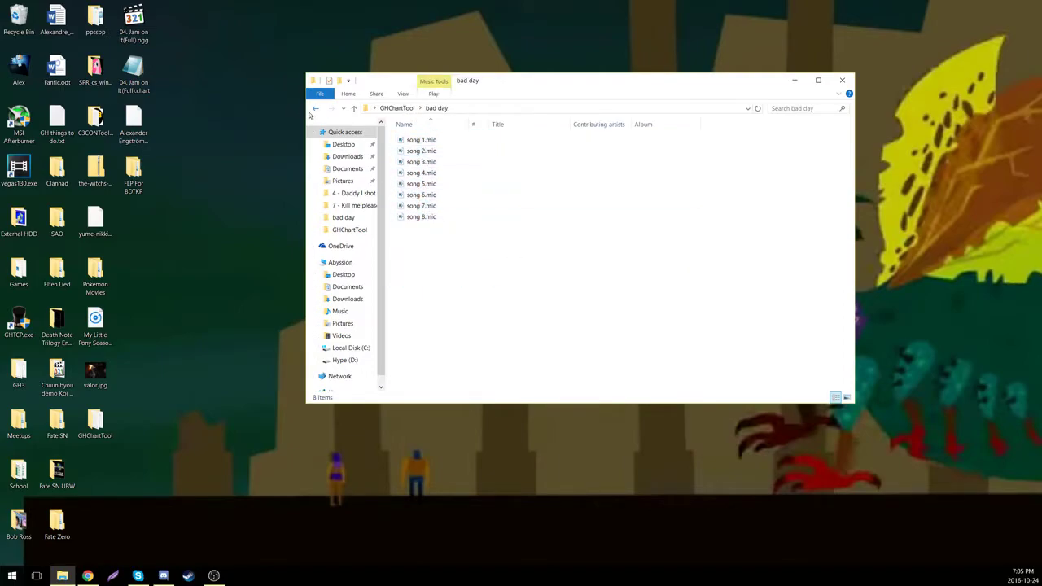
click(313, 111)
drag(537, 311, 488, 313)
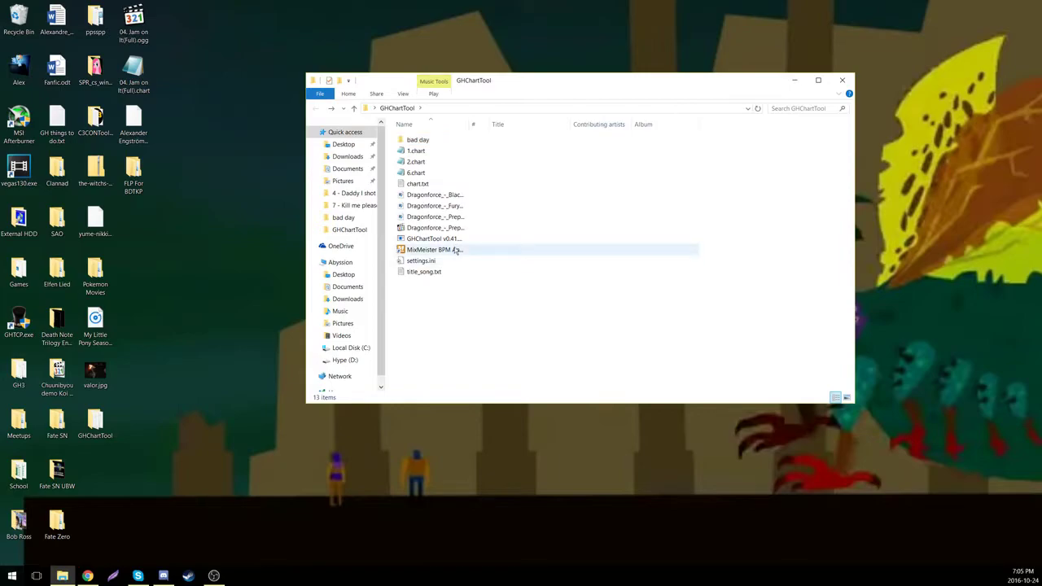
double_click(492, 140)
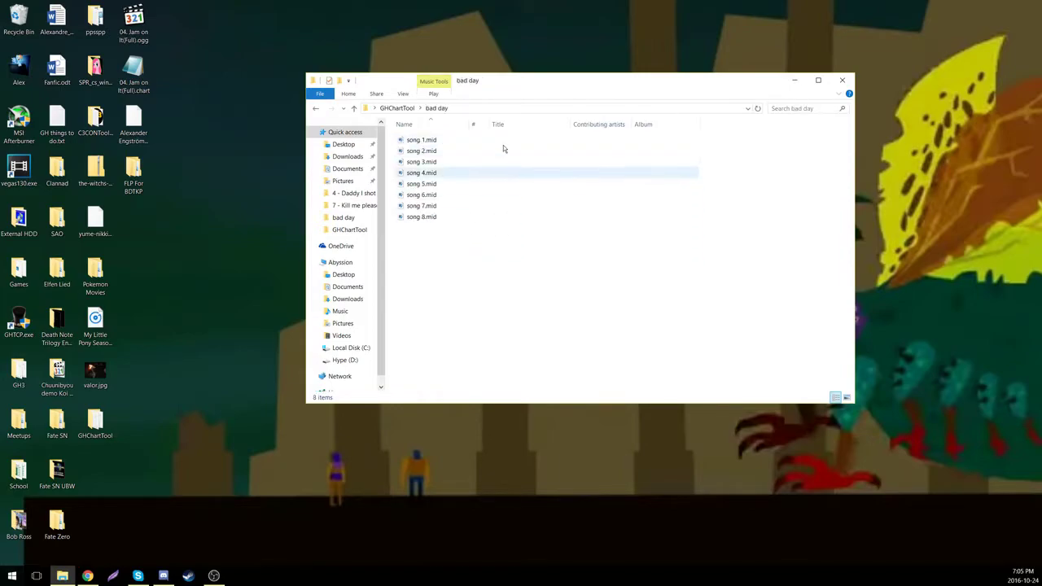
click(317, 114)
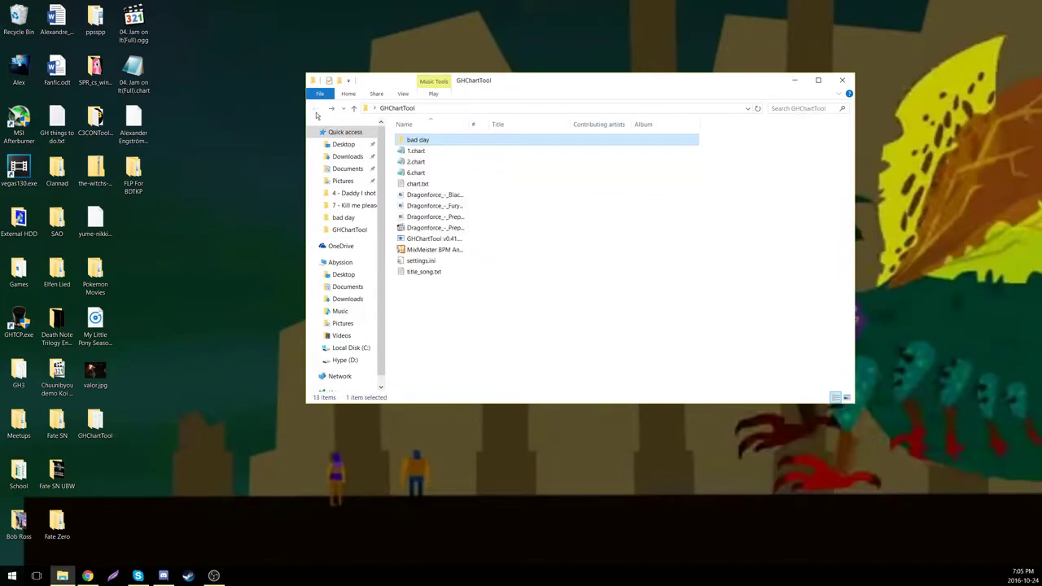
click(144, 263)
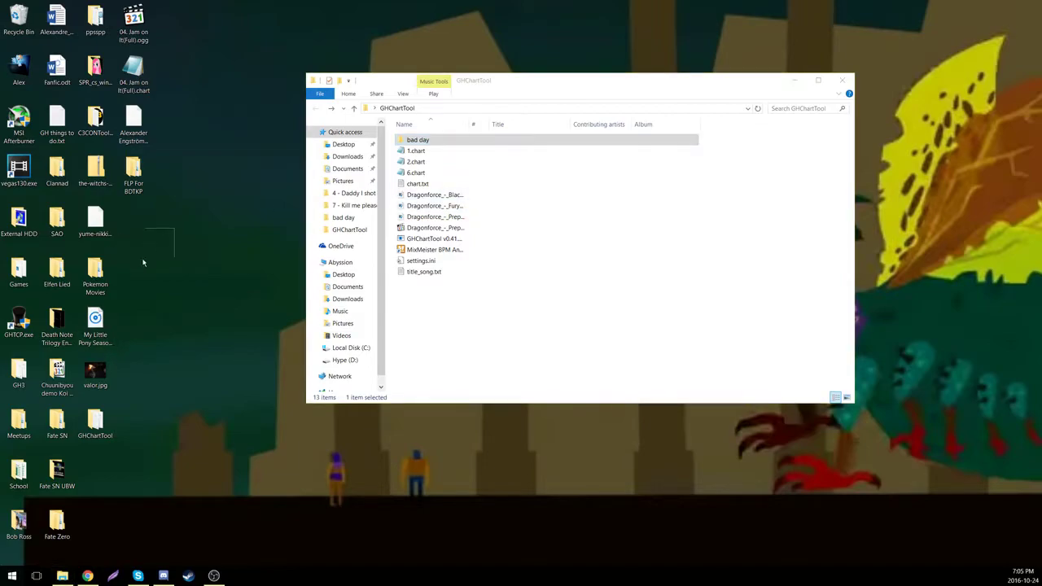
Step: Open Chip bloom.flp from FLP For BDTKP's Song 5 folder in FL Studio
double_click(134, 183)
double_click(458, 198)
double_click(440, 153)
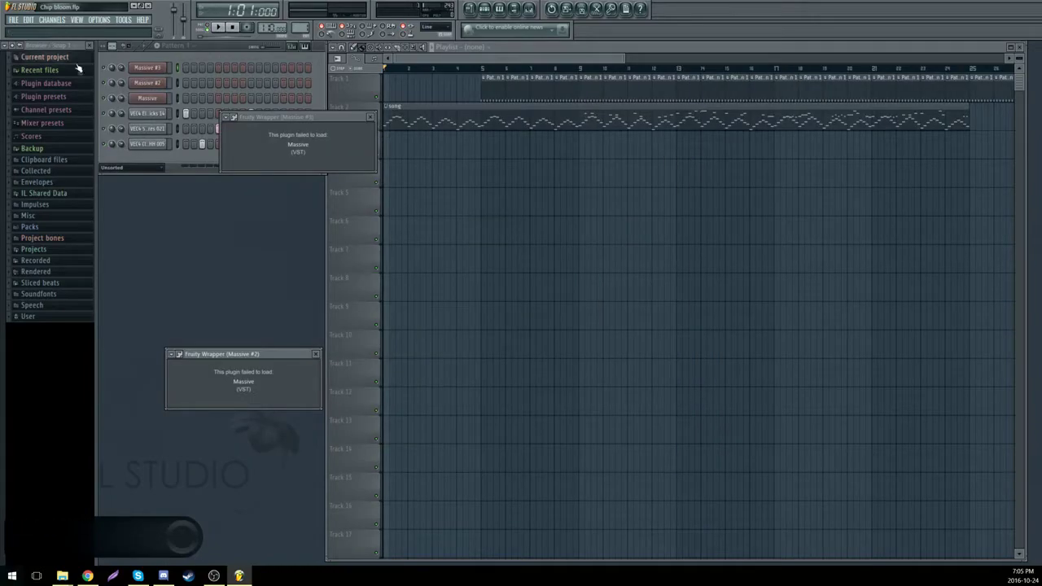
Step: Dismiss the Massive #3 plugin warning and run the Prepare for MIDI export macro
click(370, 117)
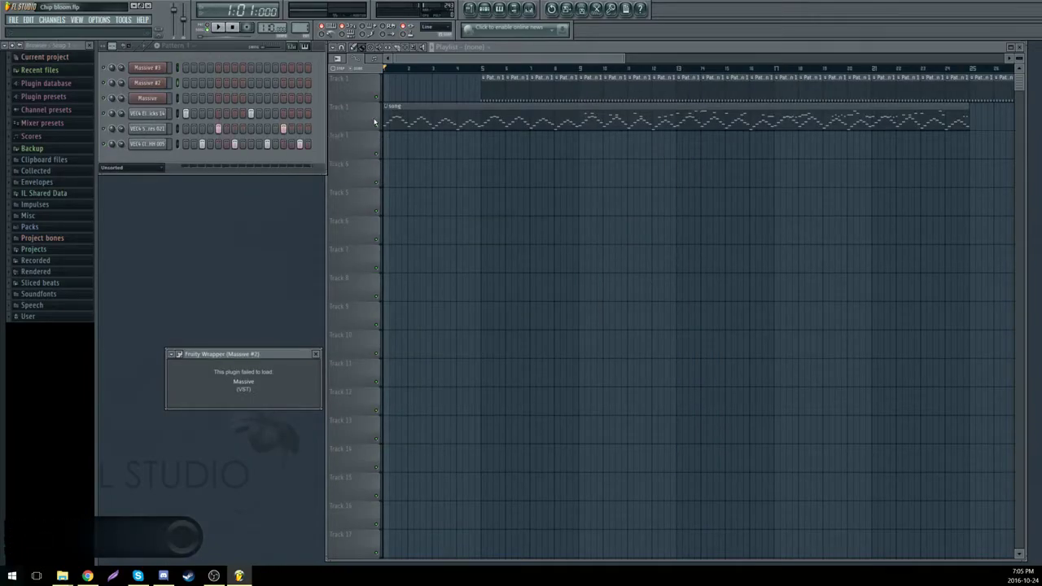
click(123, 20)
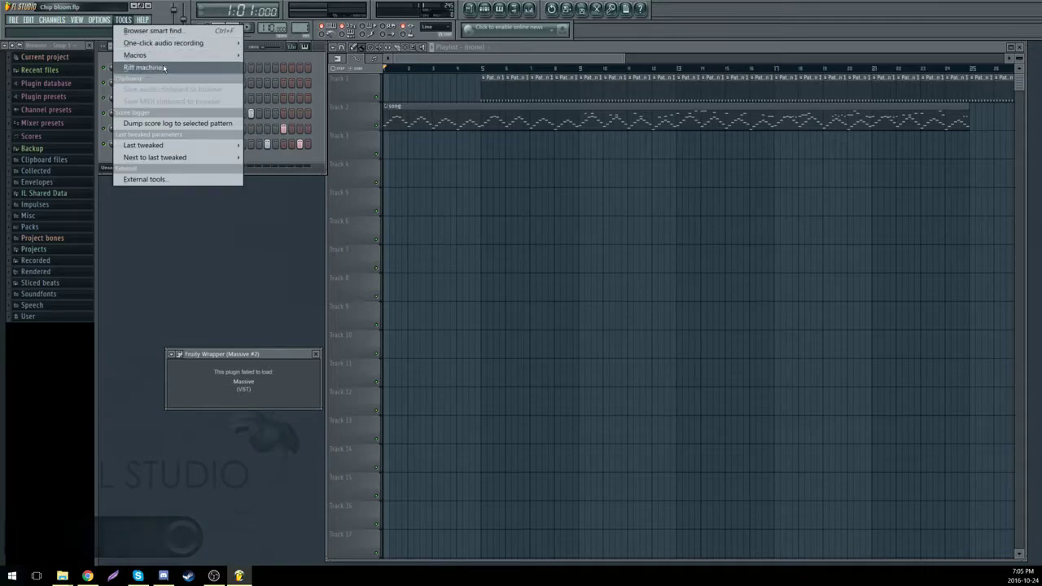
mouse_move(173, 57)
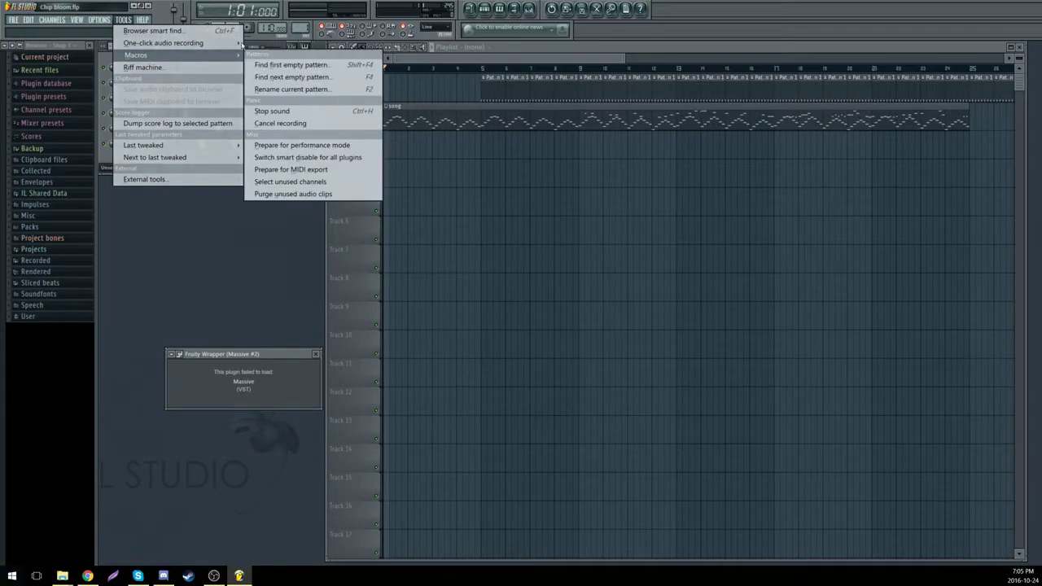
click(317, 171)
click(584, 313)
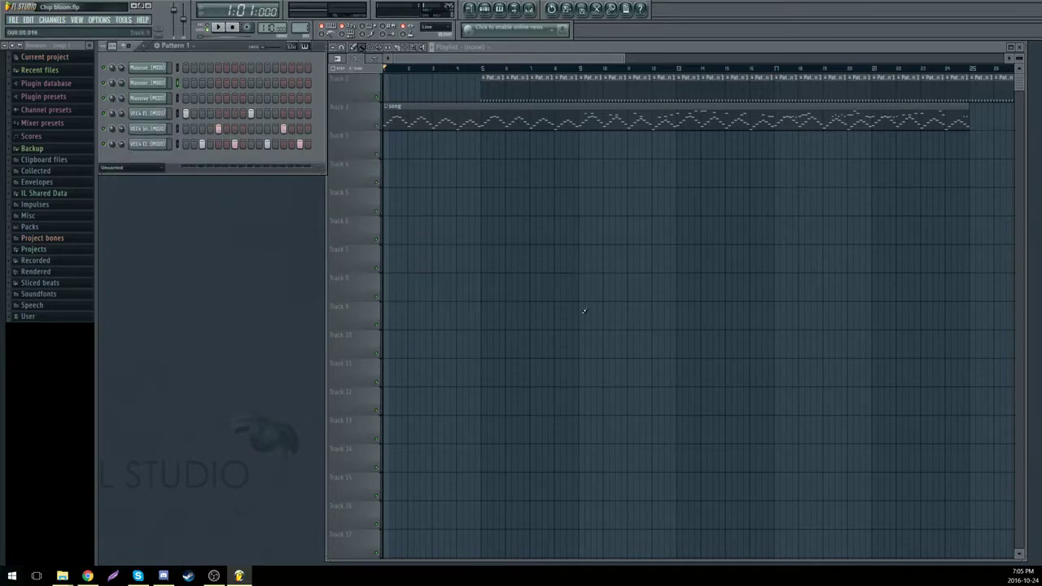
click(24, 19)
Step: Export the song as Chip bloom.mid to the Desktop and close the rendering settings
mouse_move(114, 125)
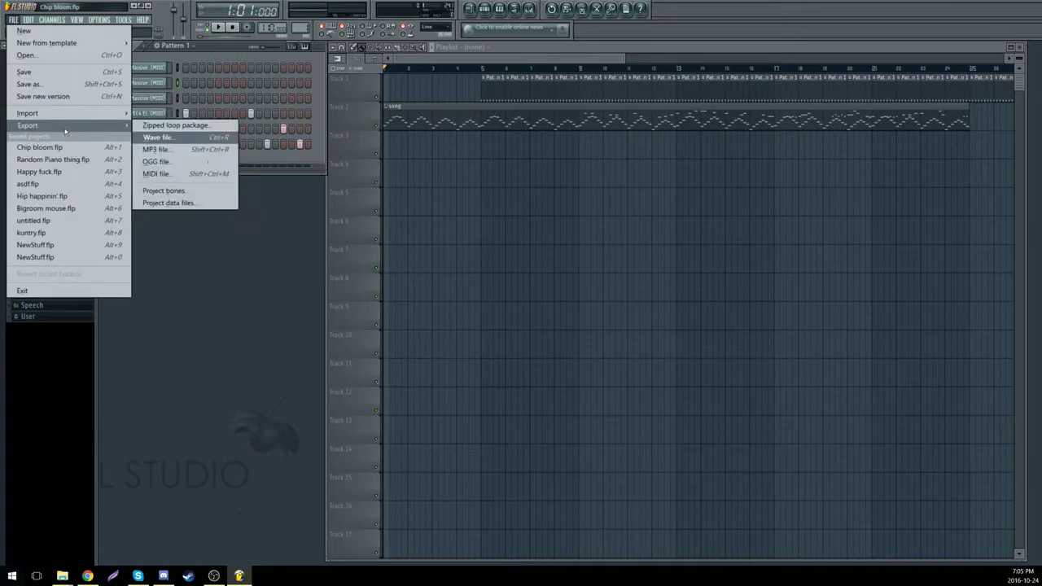
click(163, 174)
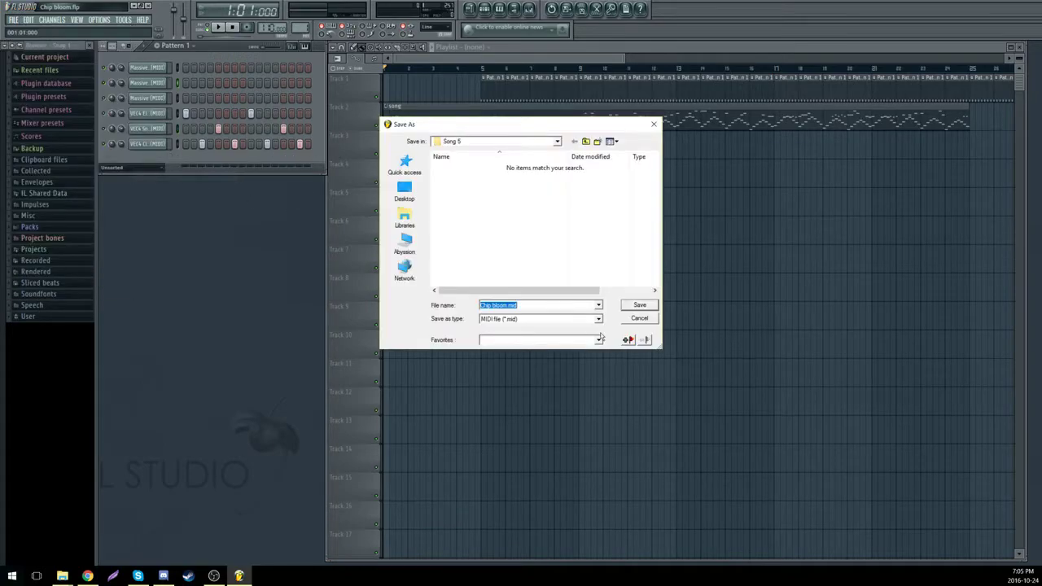
click(404, 191)
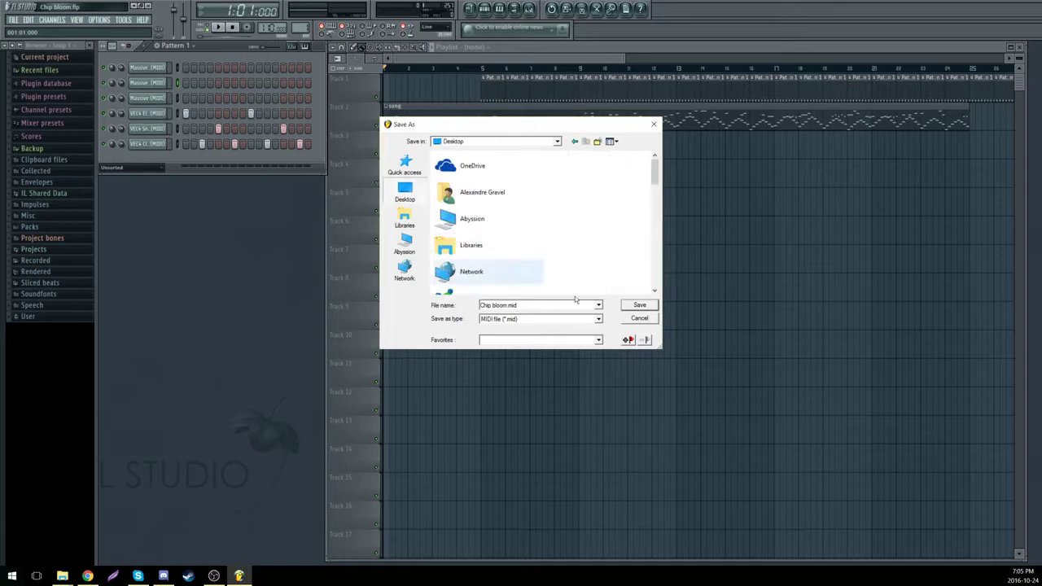
click(640, 306)
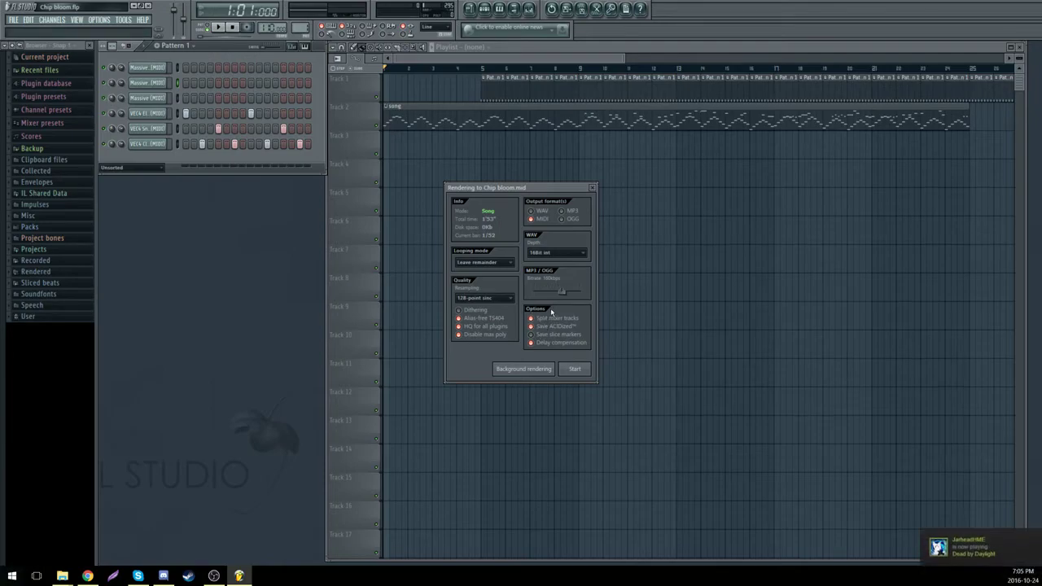
click(592, 189)
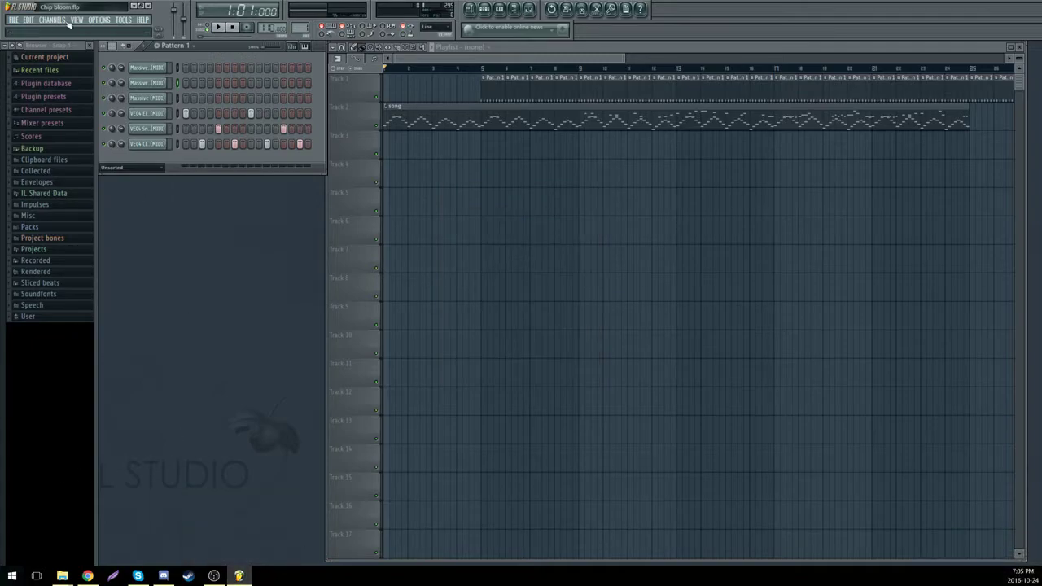
Step: Exit FL Studio without saving Chip bloom.flp
click(13, 19)
click(36, 292)
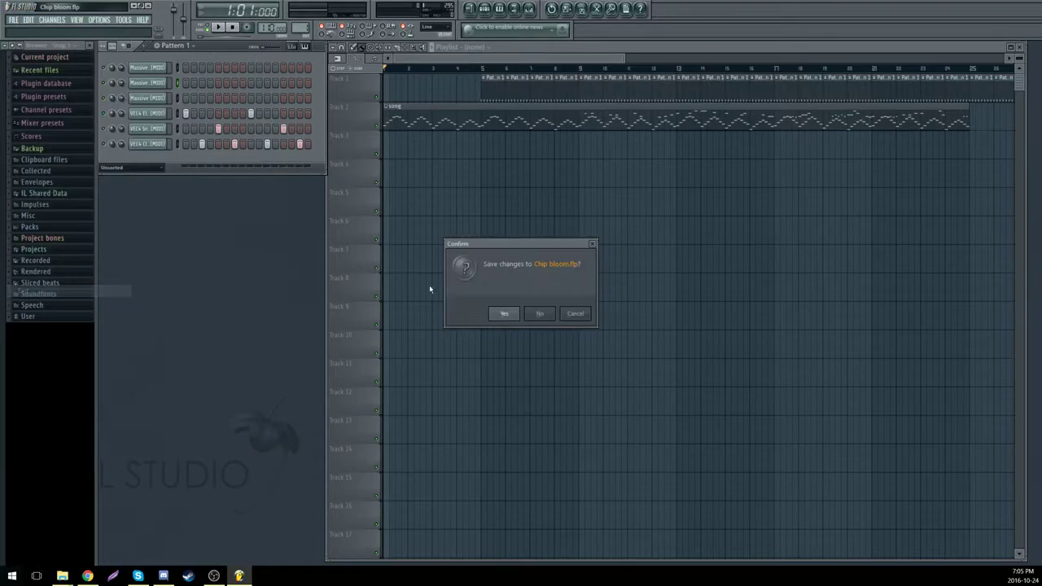
click(537, 315)
click(160, 333)
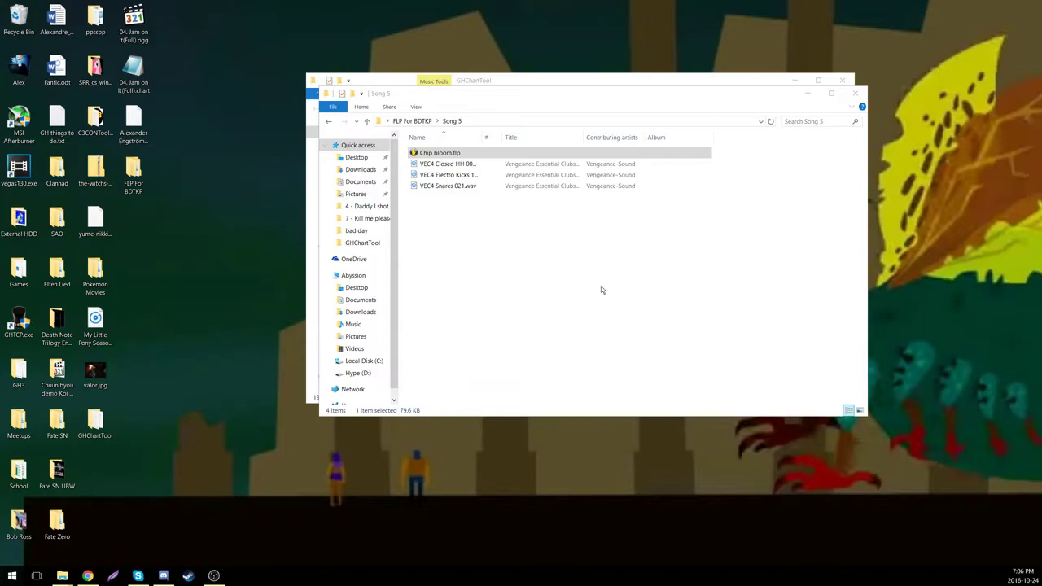
Step: Bring the Song 5 folder window forward and close it, revealing the GHChartTool window
click(600, 288)
click(855, 92)
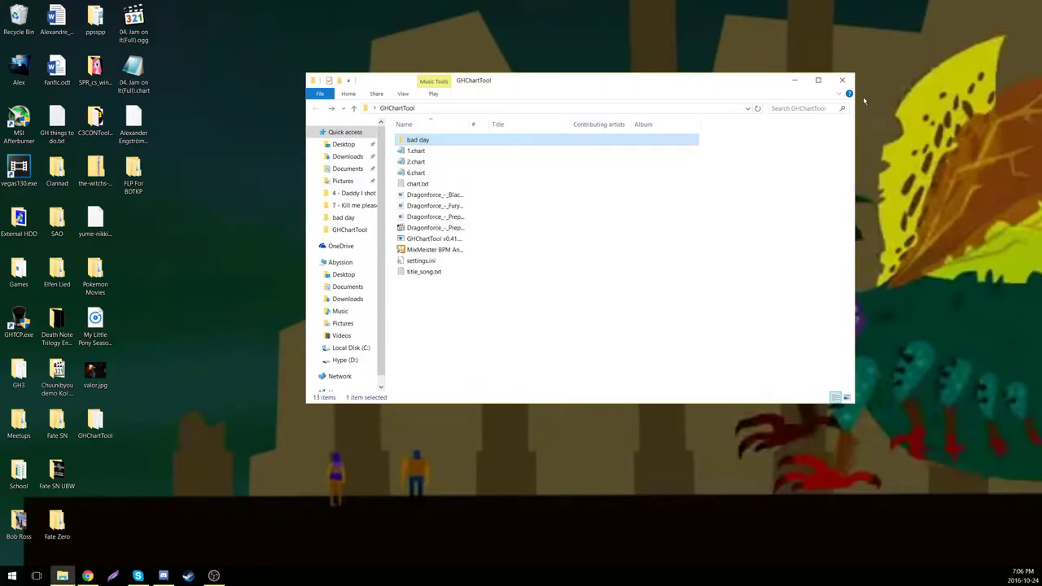
click(523, 323)
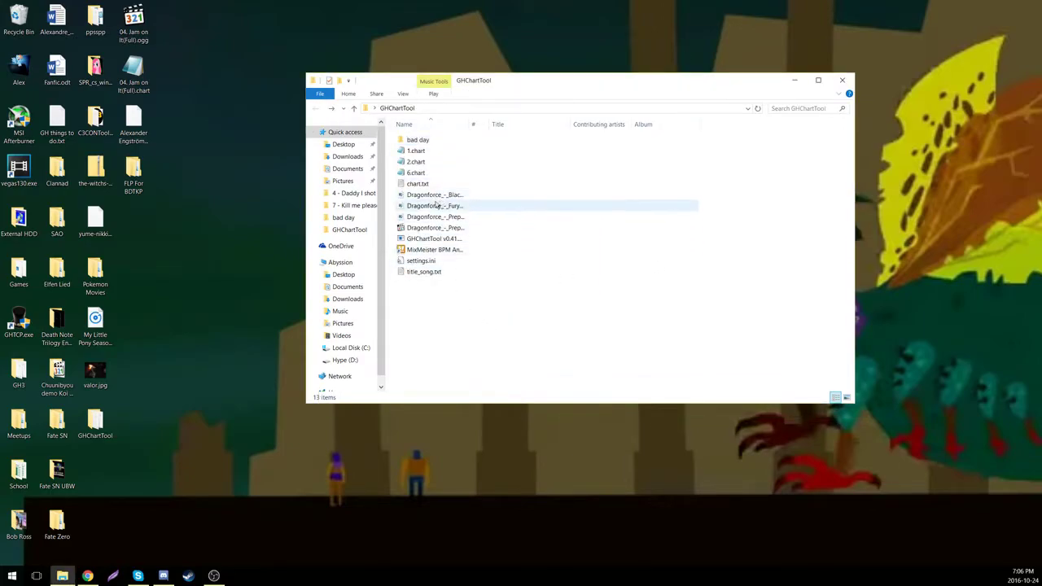
click(88, 576)
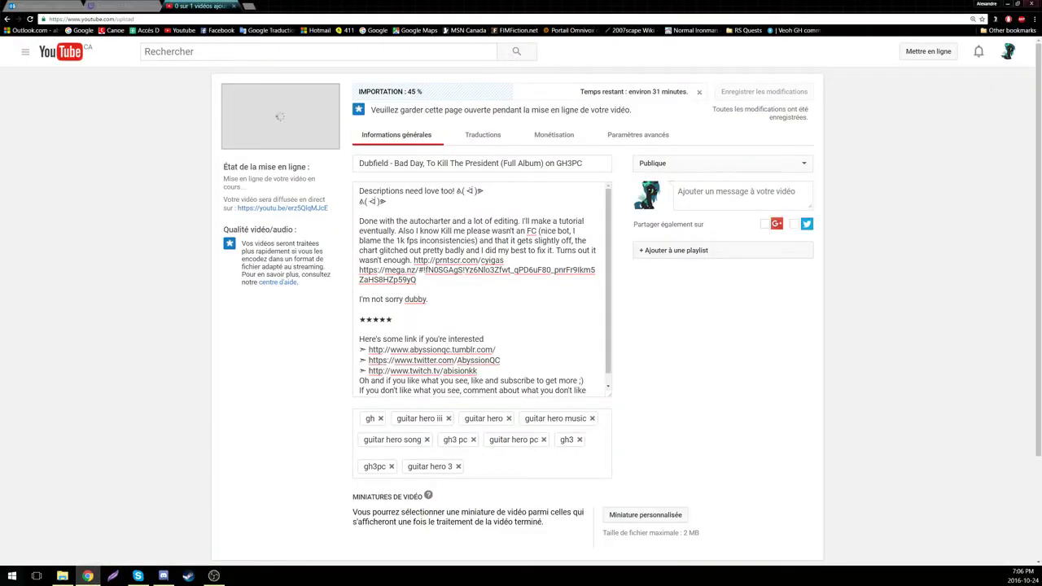
Step: Open a new Chrome tab and display the Other bookmarks list
click(248, 7)
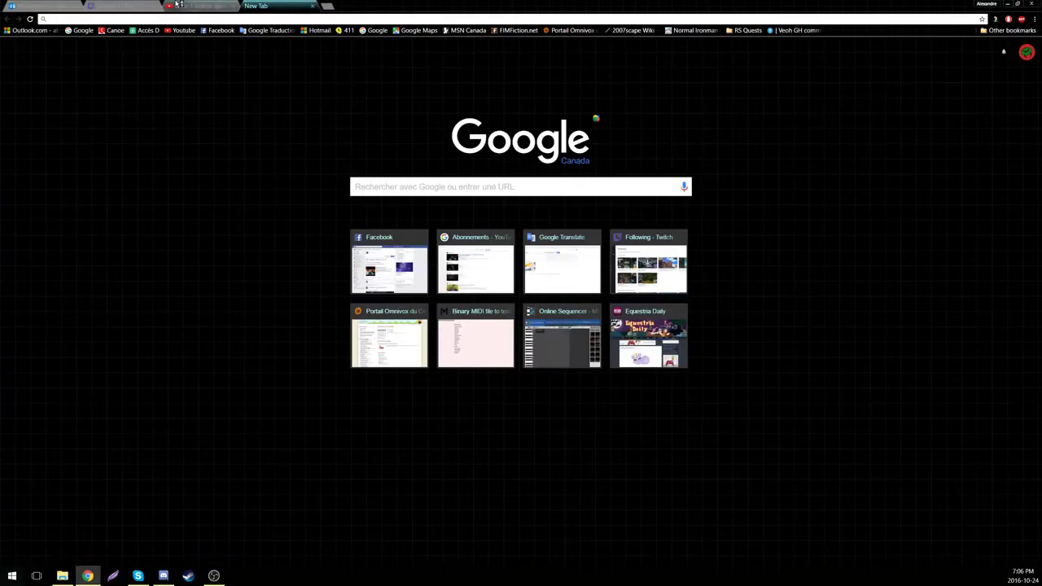
key(ctrl+shift+Tab)
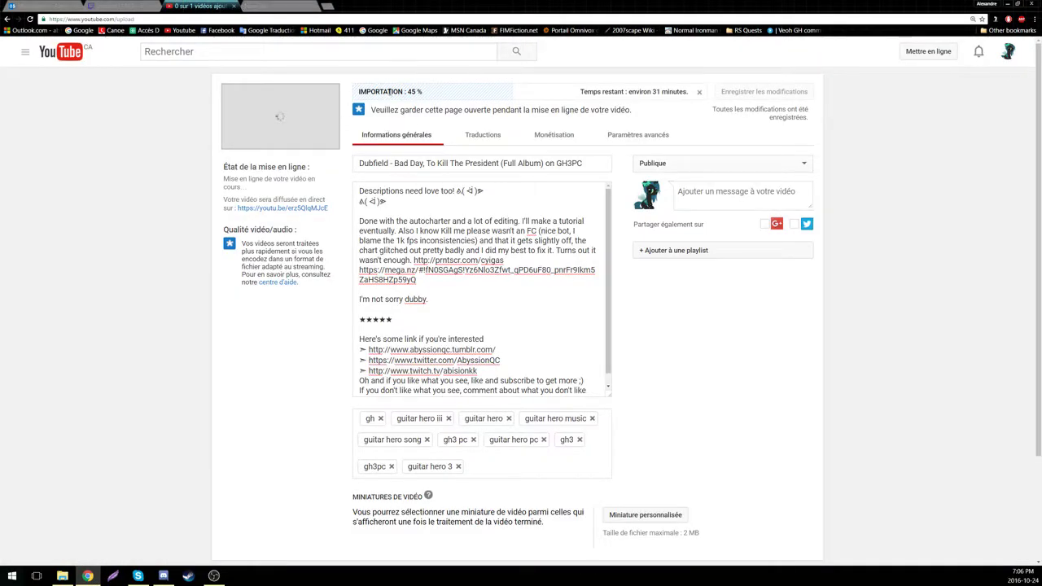
click(268, 7)
click(1033, 18)
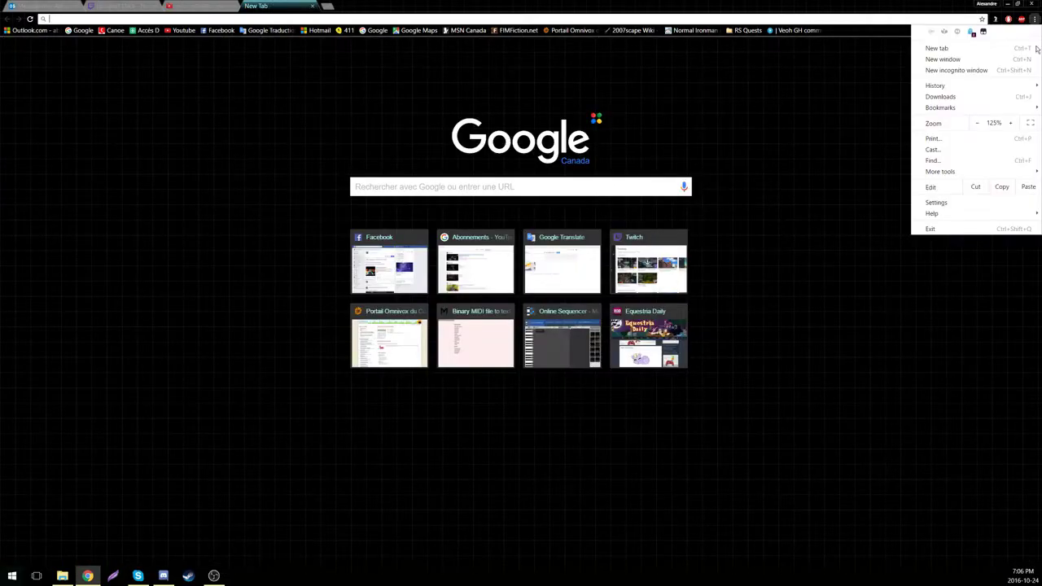
click(916, 4)
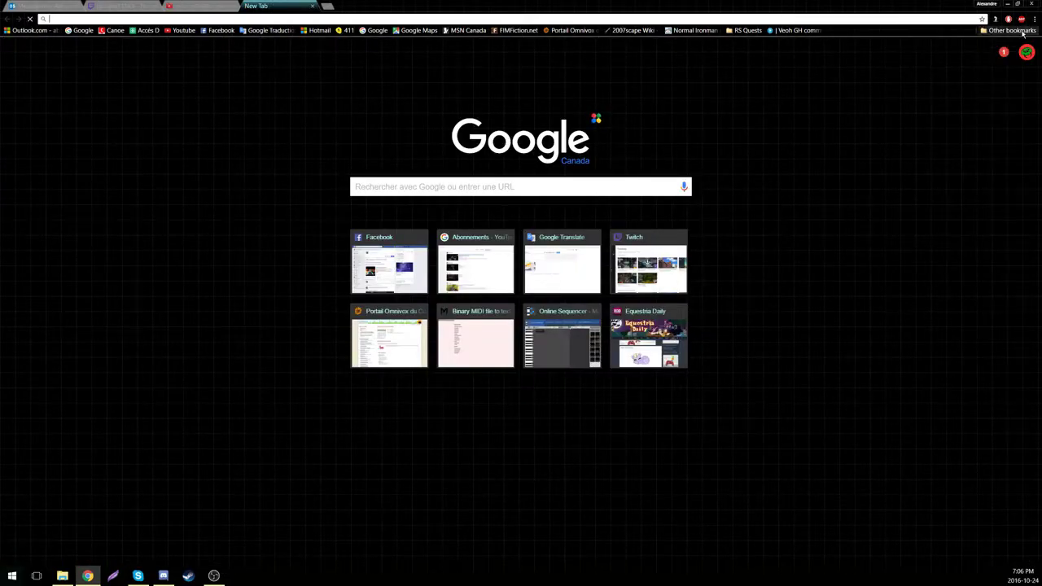
click(1009, 30)
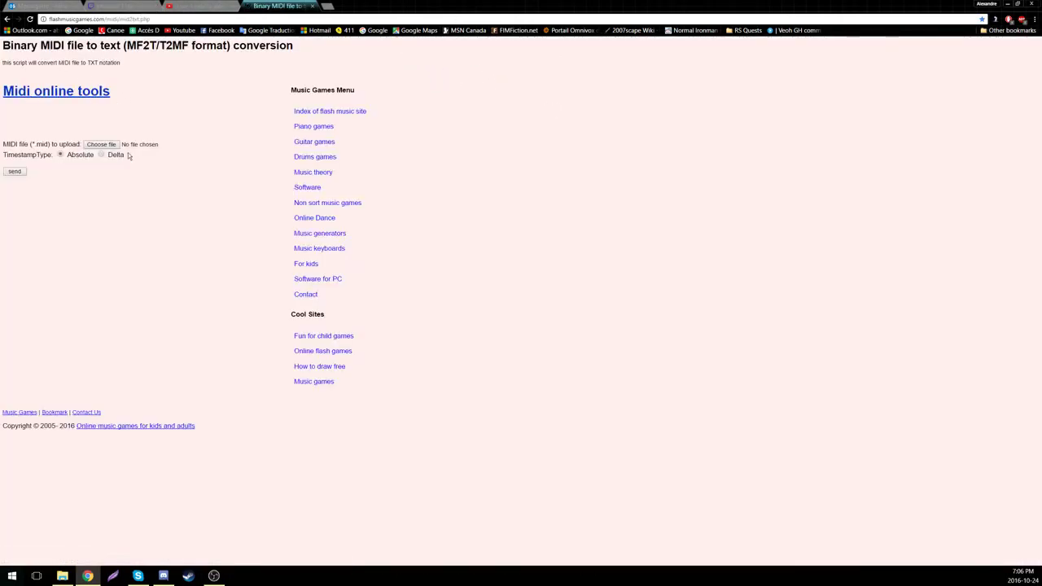
Step: Upload song 8.mid to the MIDI-to-text converter and convert it into MIDI event text
click(99, 146)
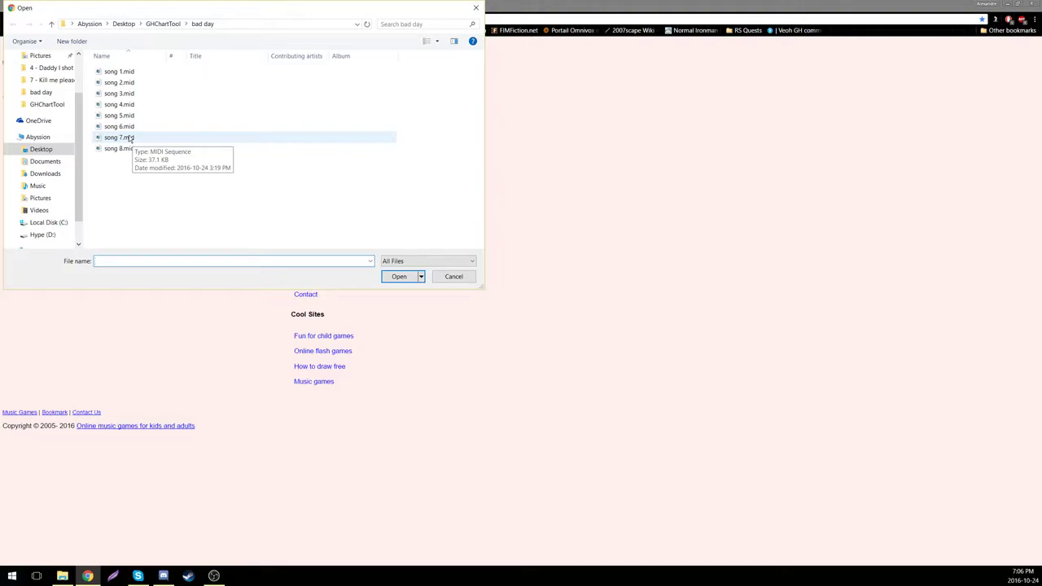
click(129, 139)
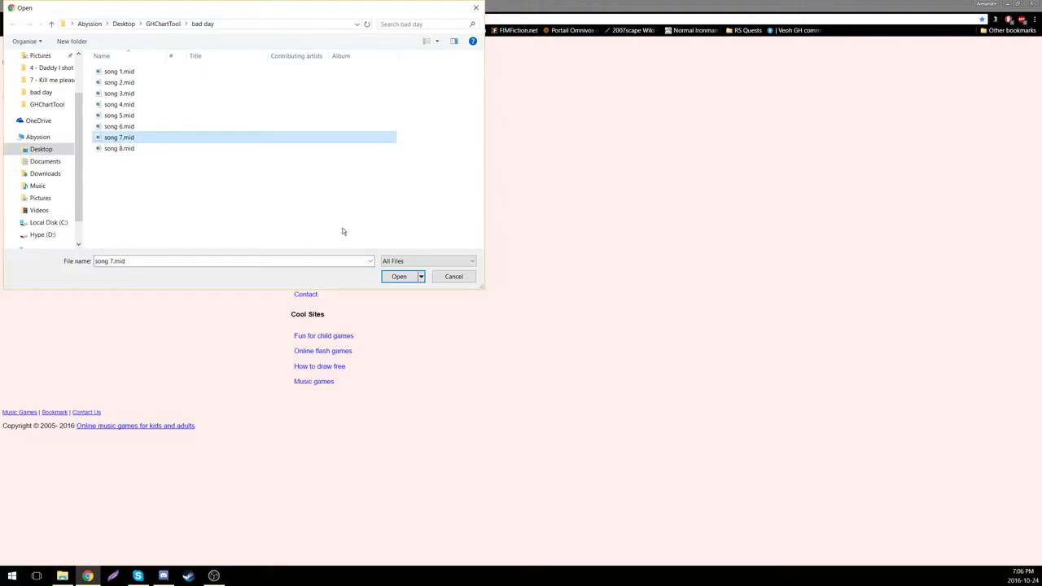
click(122, 151)
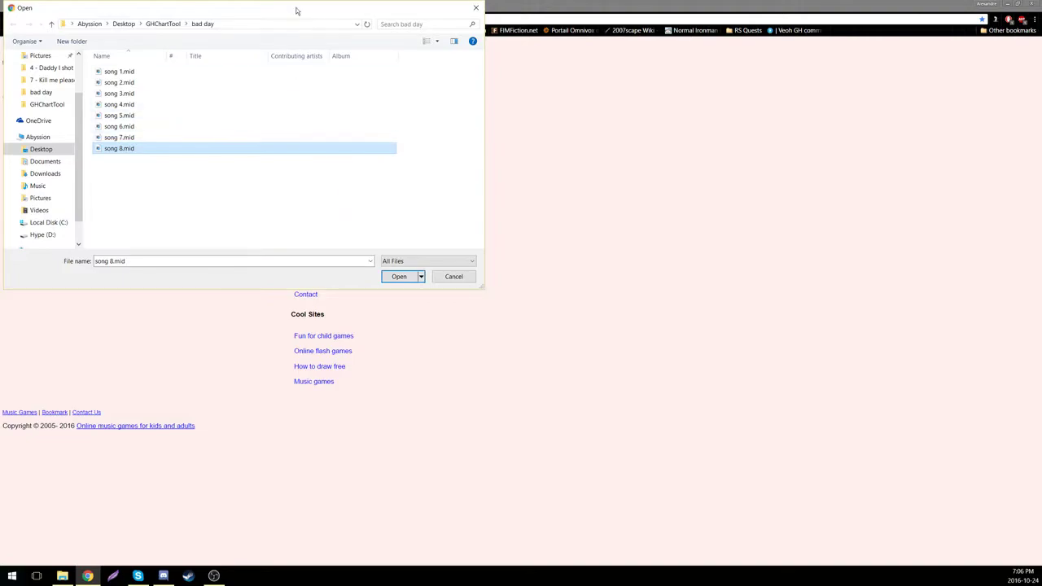
click(401, 280)
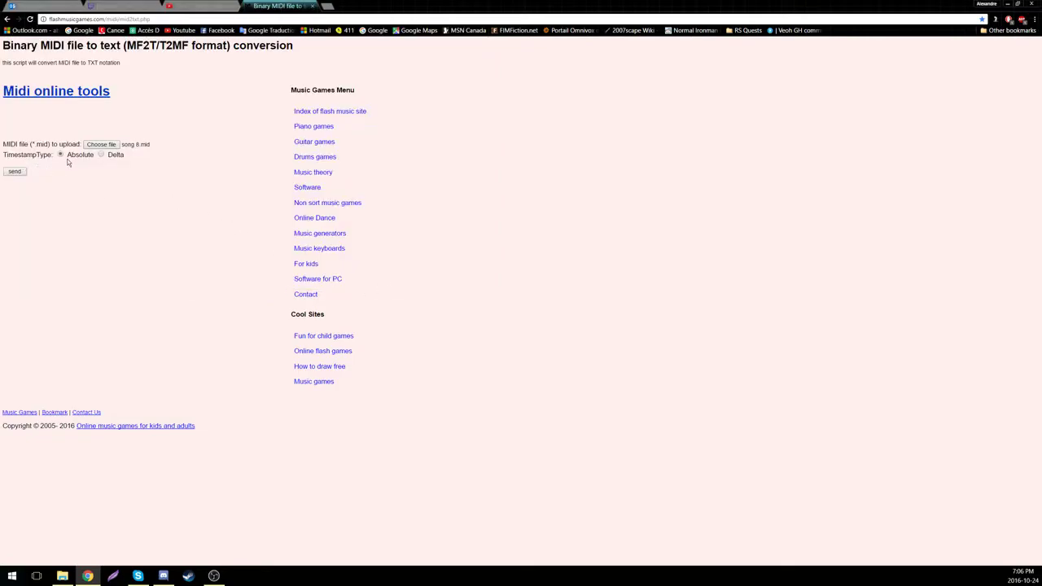
click(13, 172)
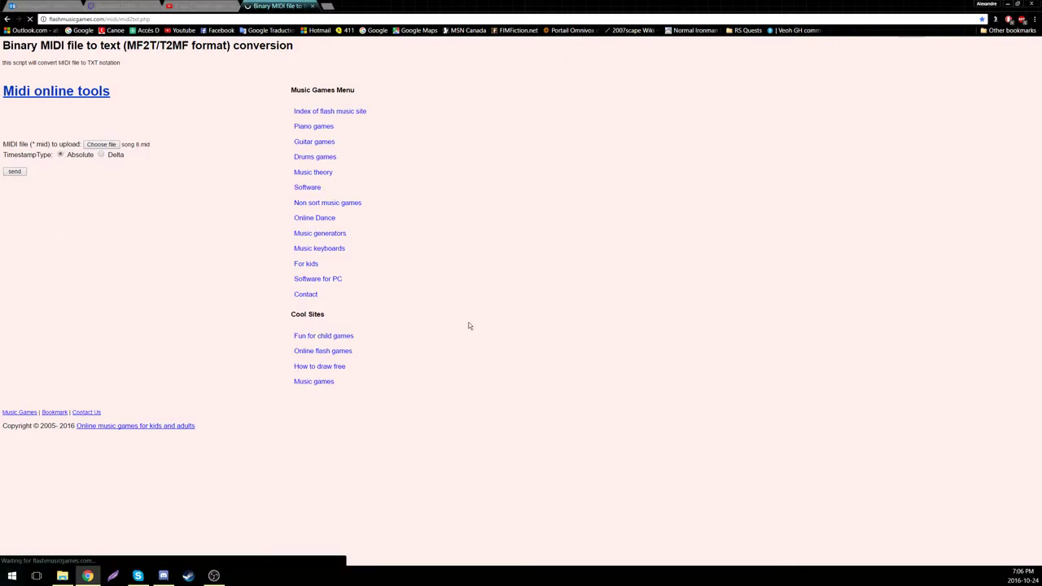
scroll(186, 318, down, 5)
scroll(204, 330, up, 5)
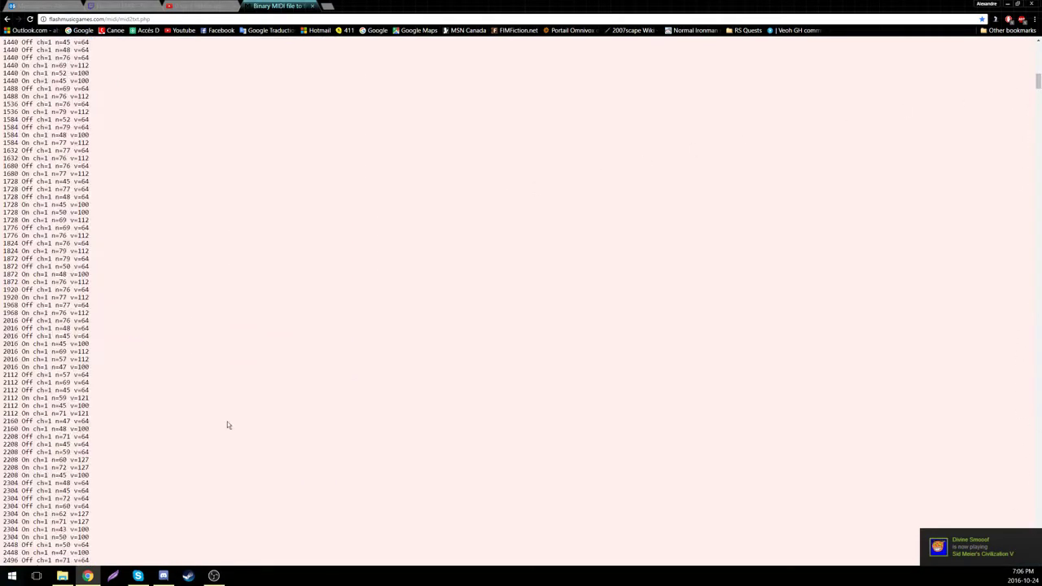
Step: Replace chart.txt's contents with the copied converter text and save it
click(62, 576)
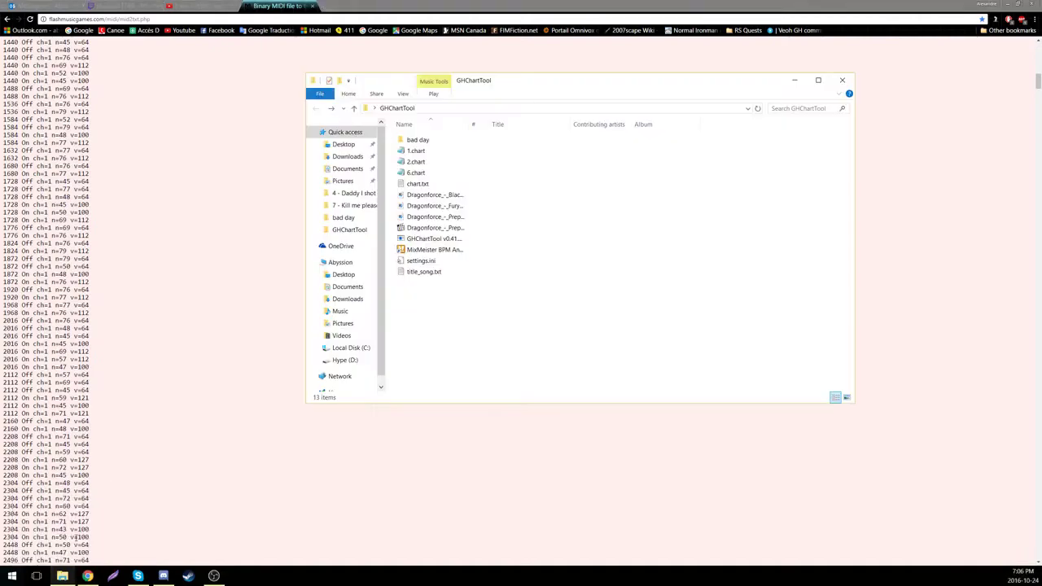
double_click(418, 183)
key(ctrl+z)
click(390, 209)
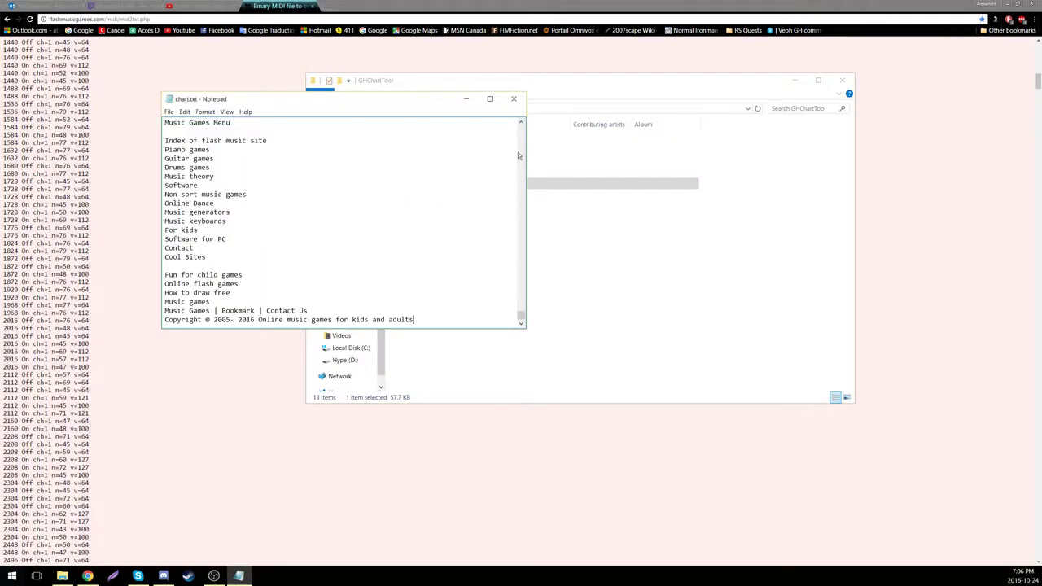
click(514, 98)
click(491, 295)
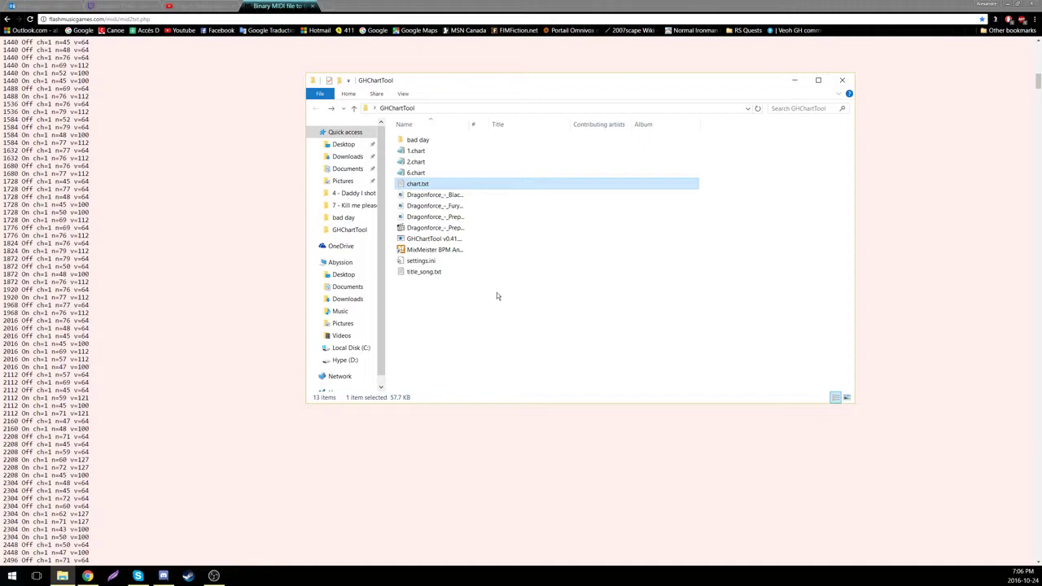
click(543, 306)
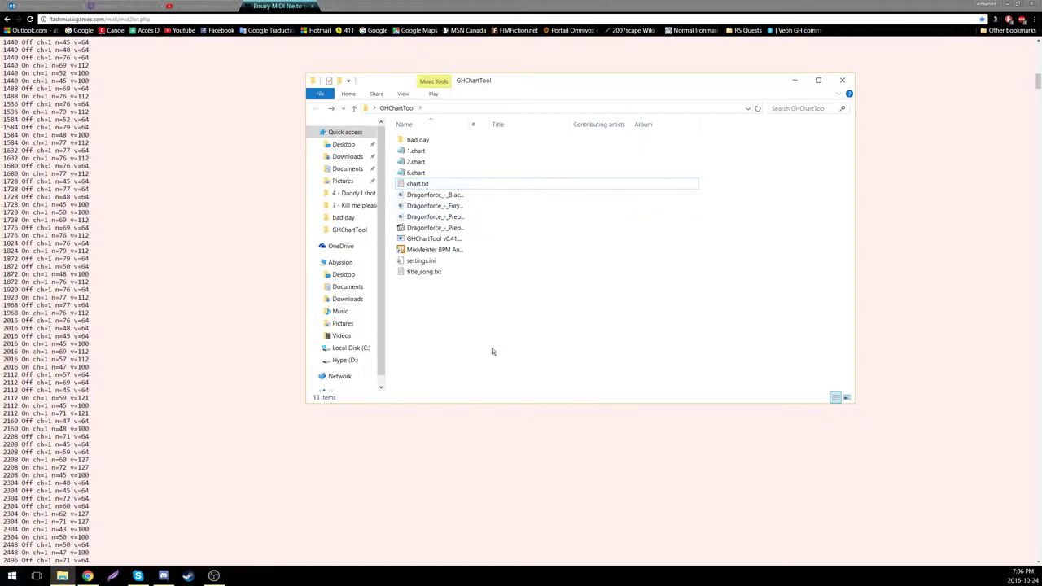
Step: Launch GHChartTool v0.41 and review its Compatibility properties without changing anything
double_click(449, 240)
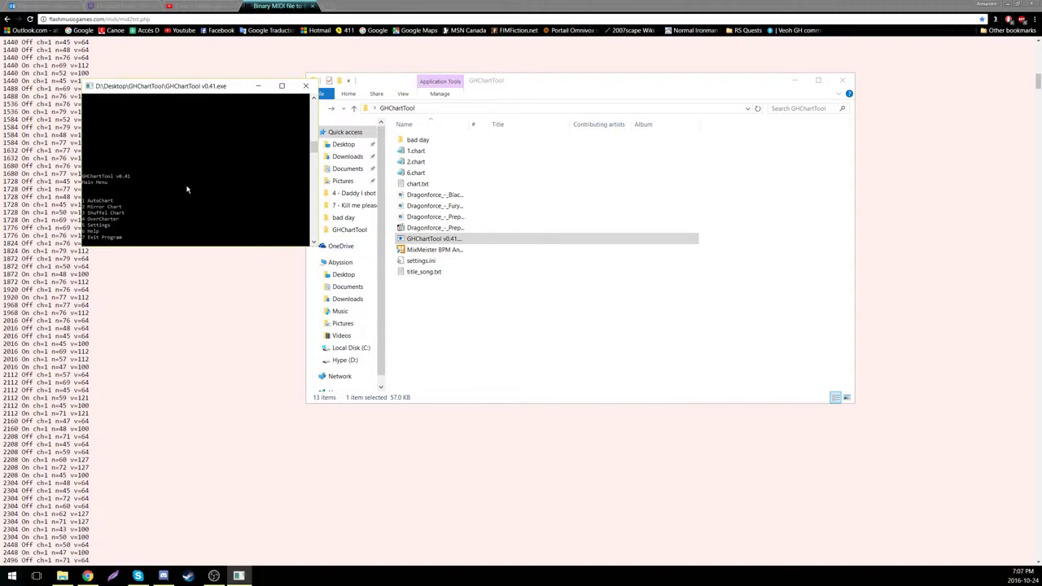
right_click(503, 242)
click(411, 415)
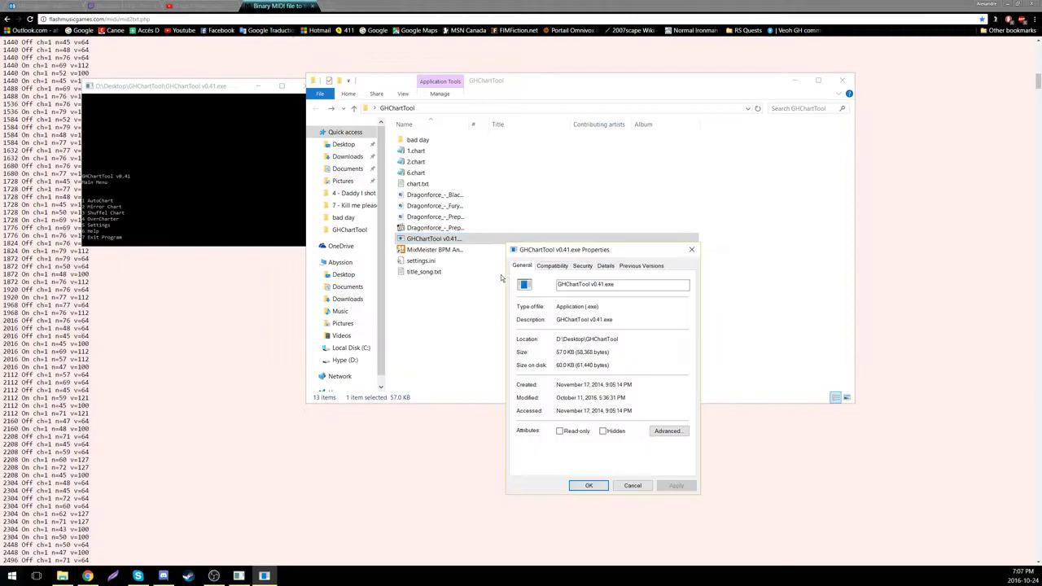
click(560, 265)
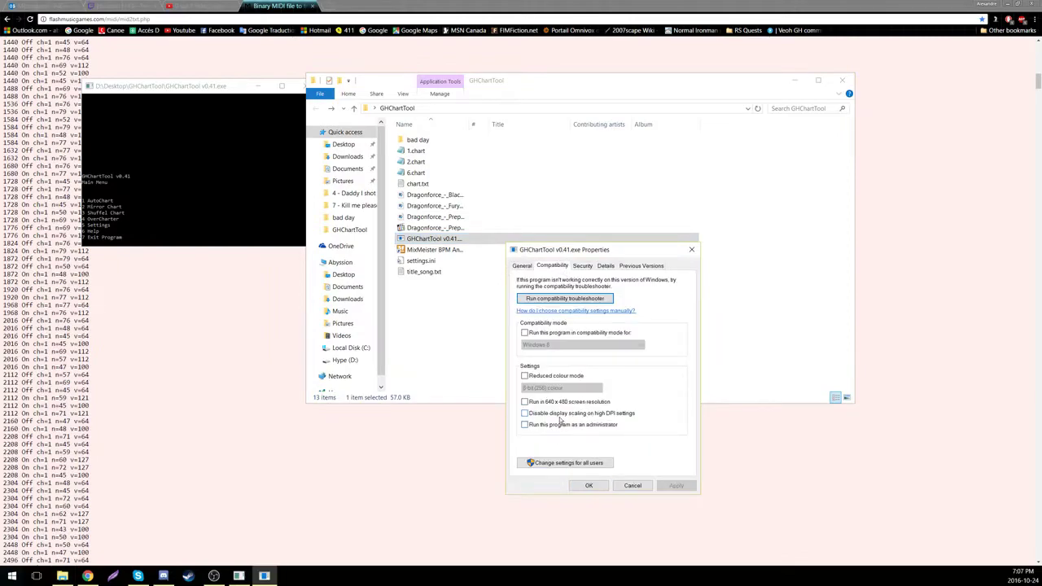
click(633, 486)
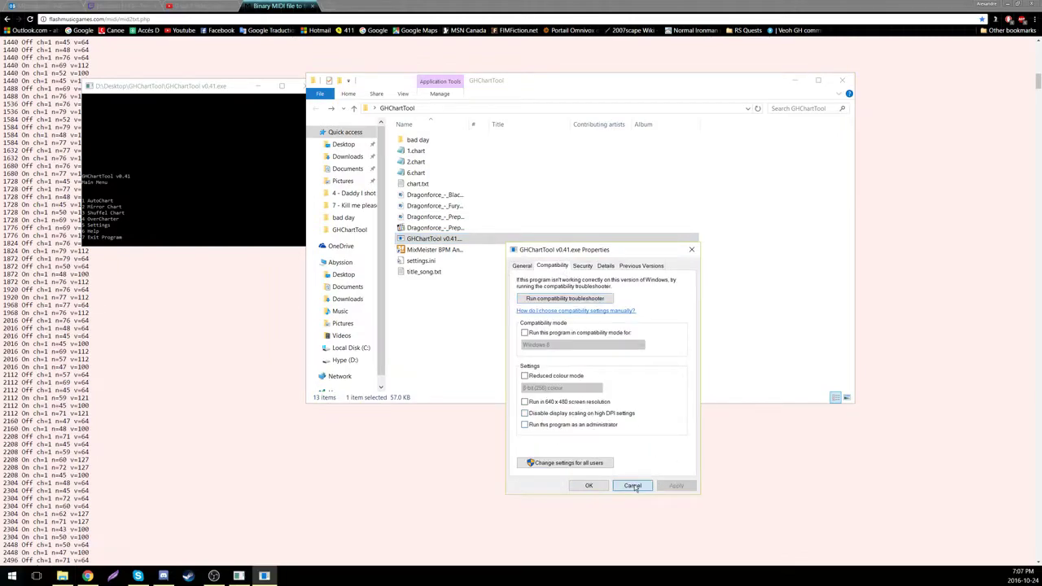
click(567, 307)
click(215, 160)
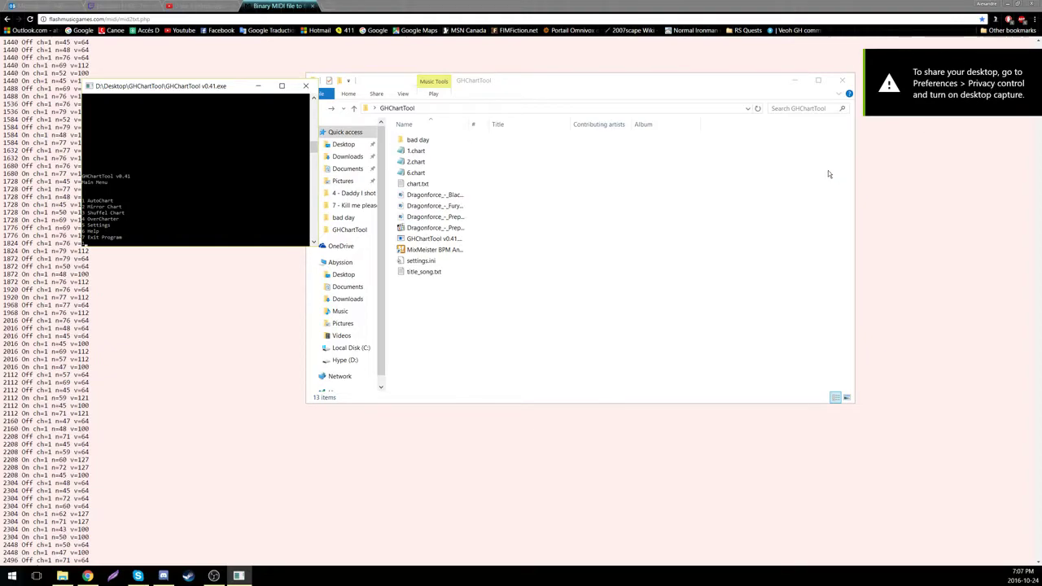
Step: Choose AutoChart (option 1), enter chart.txt as the file, and chart track 1
key(alt+z)
key(alt+z)
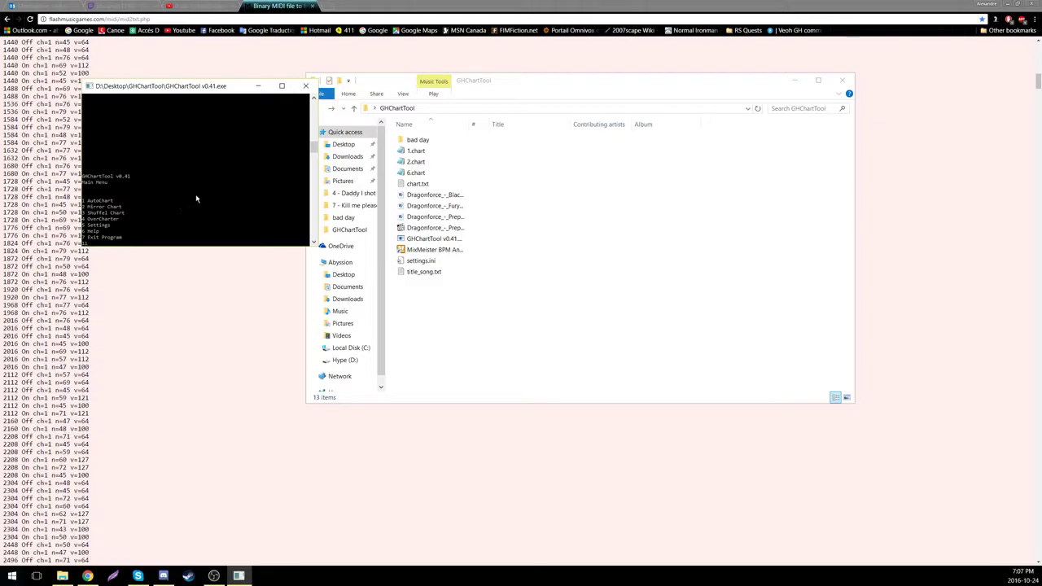
key(Return)
text(1)
key(Return)
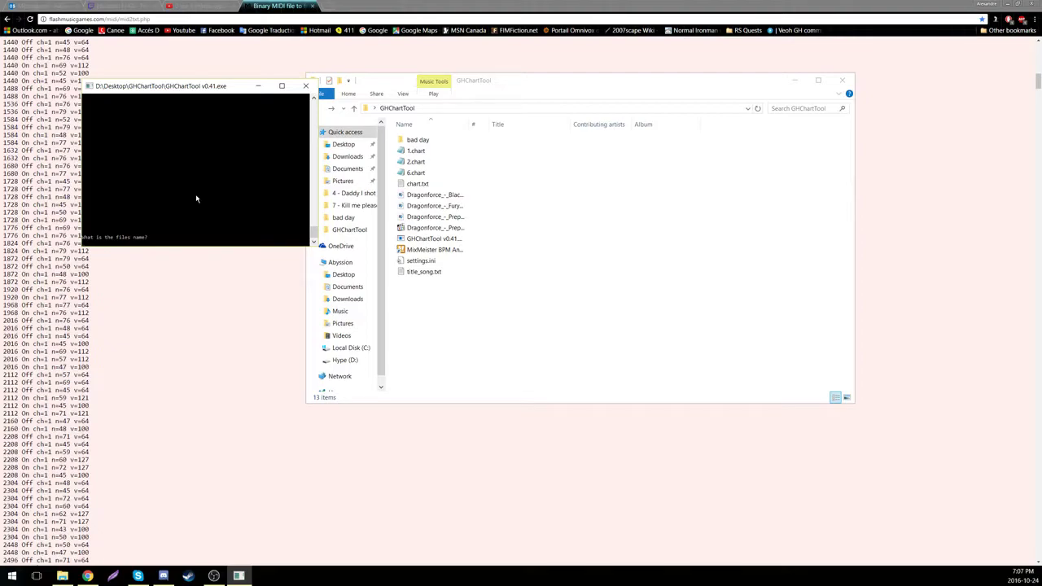
text(chart.txt)
key(Return)
text(1)
key(Return)
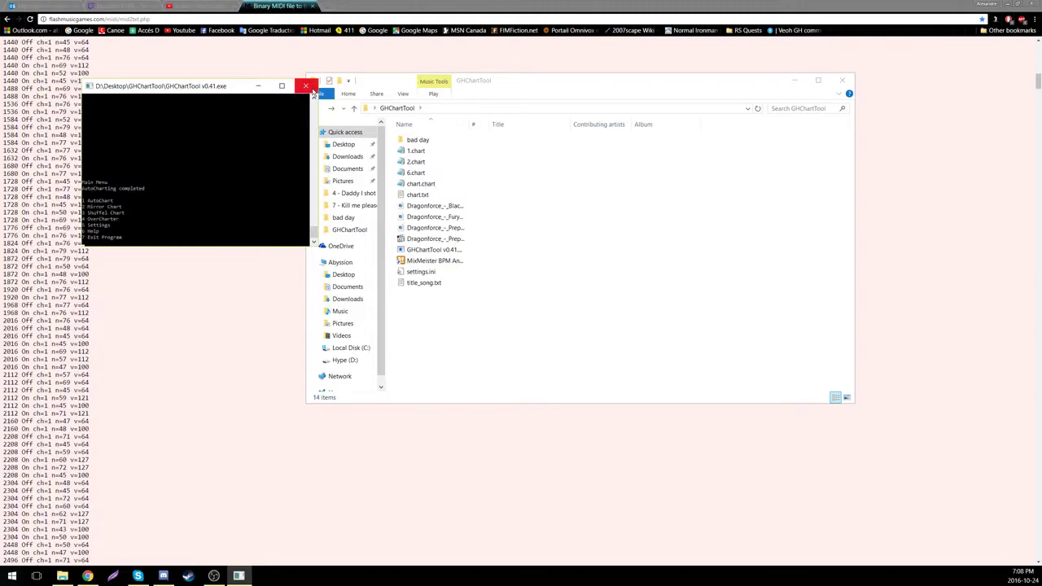
Step: Open chart.chart as text, then copy the [Song] metadata block from title_song.txt
click(305, 86)
double_click(424, 182)
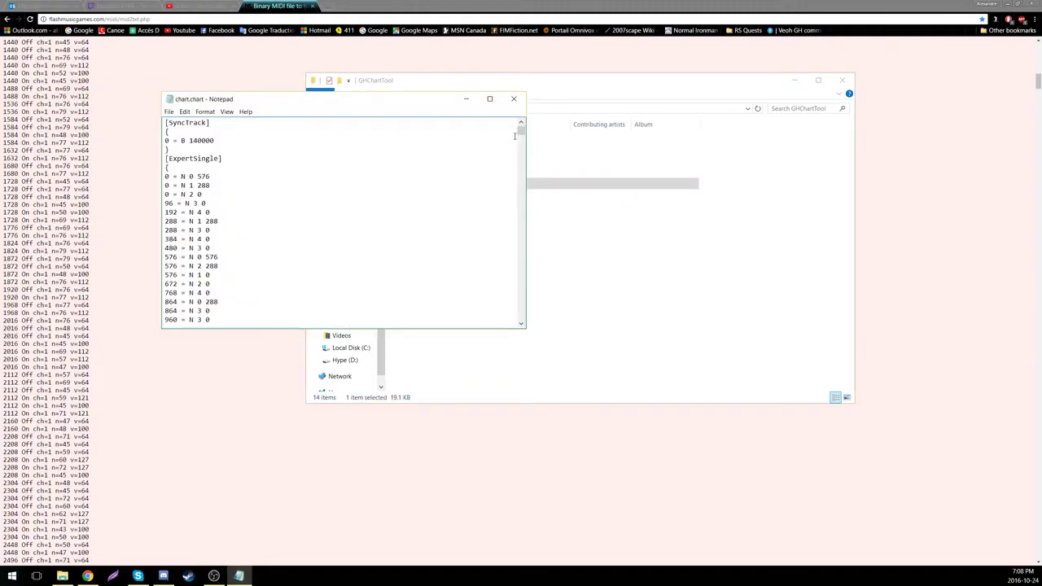
mouse_move(521, 129)
mouse_down()
mouse_move(526, 335)
mouse_move(533, 129)
mouse_up()
click(621, 332)
double_click(448, 284)
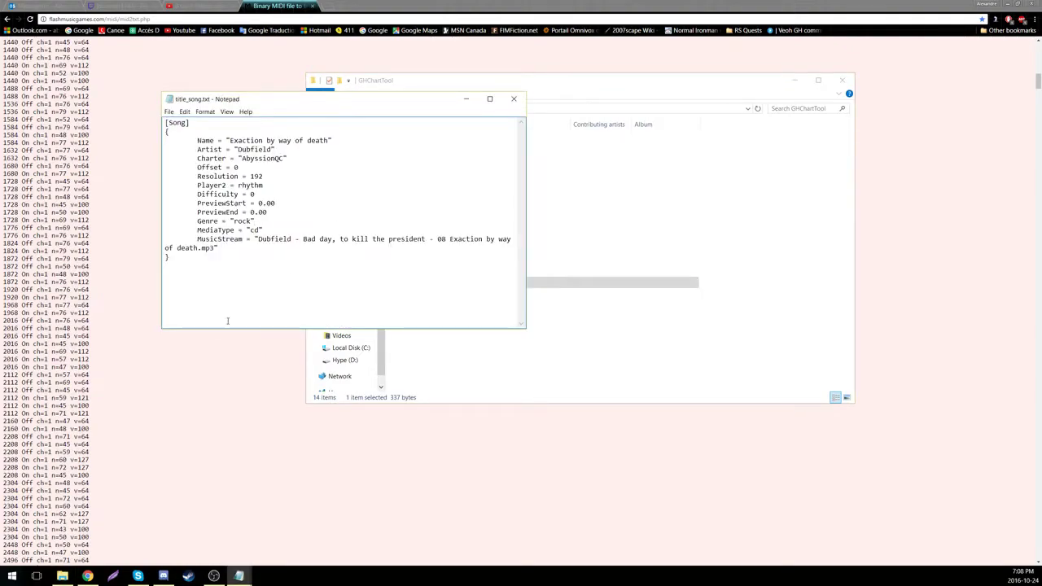
drag(228, 321, 108, 71)
key(ctrl+c)
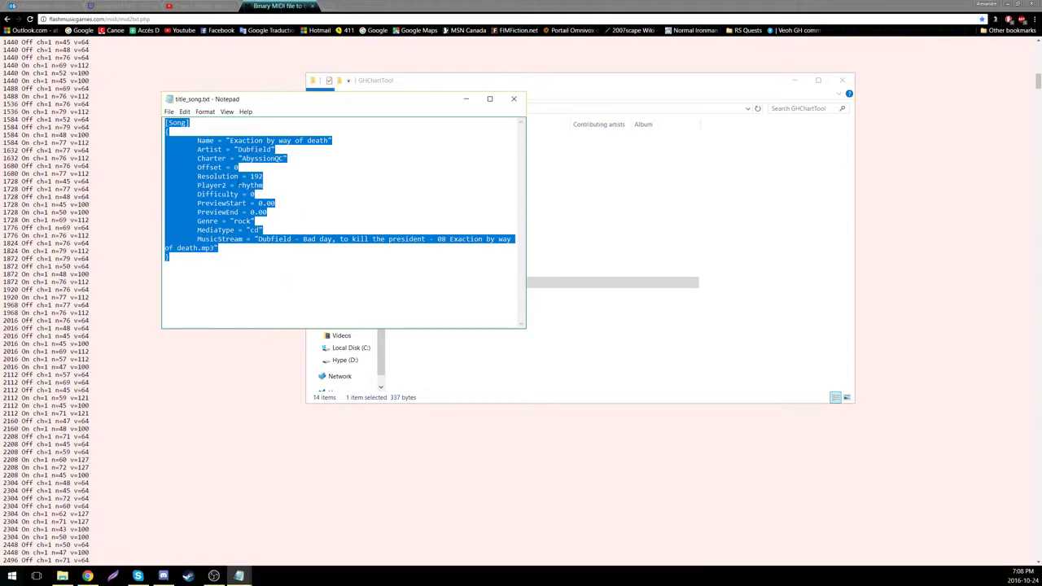
click(514, 99)
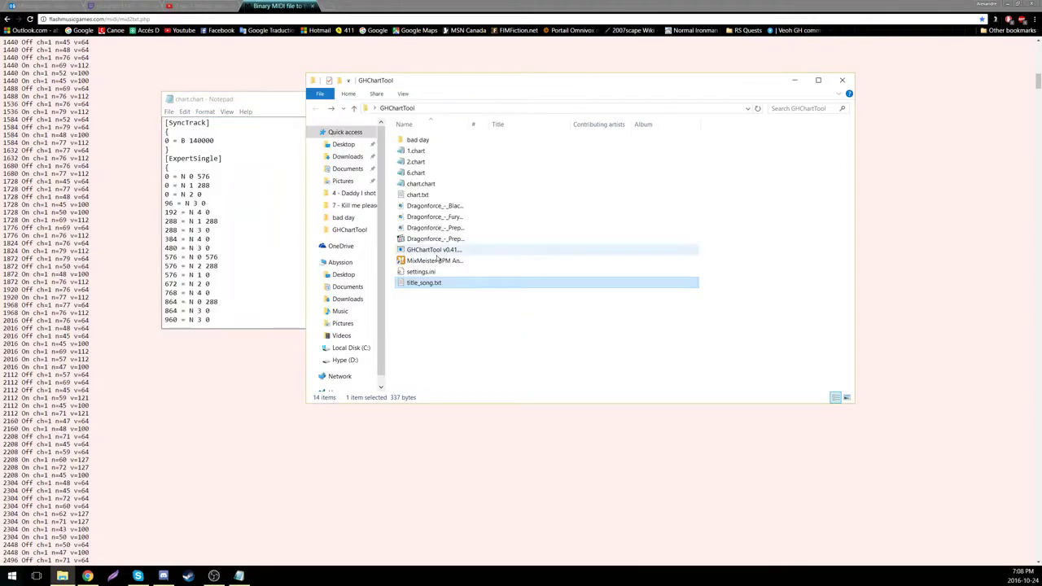
Step: Paste the [Song] block above [SyncTrack] in chart.chart and save the changes
double_click(420, 183)
key(alt+Tab)
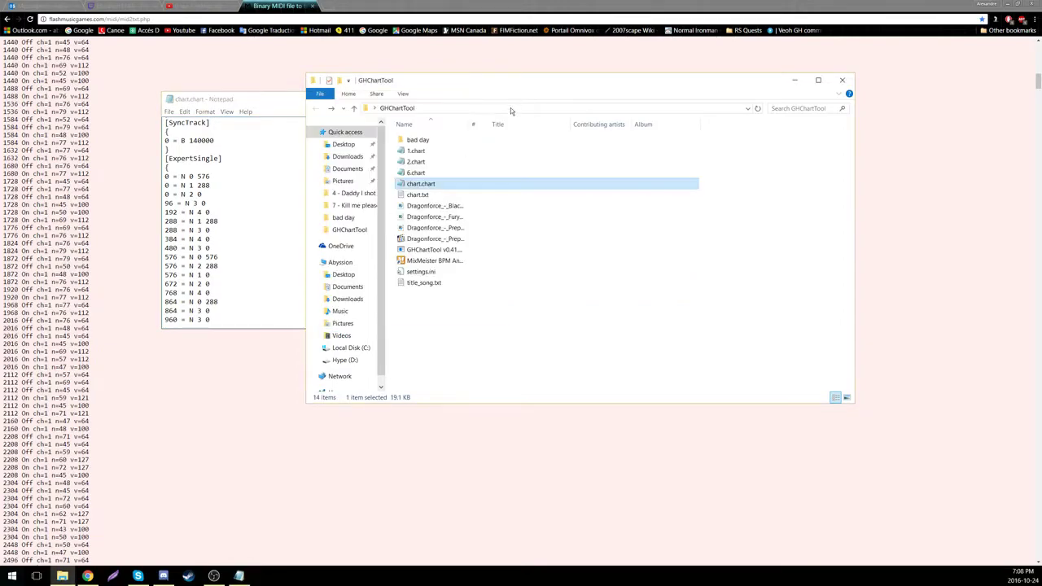
key(alt+Tab)
key(ctrl+v)
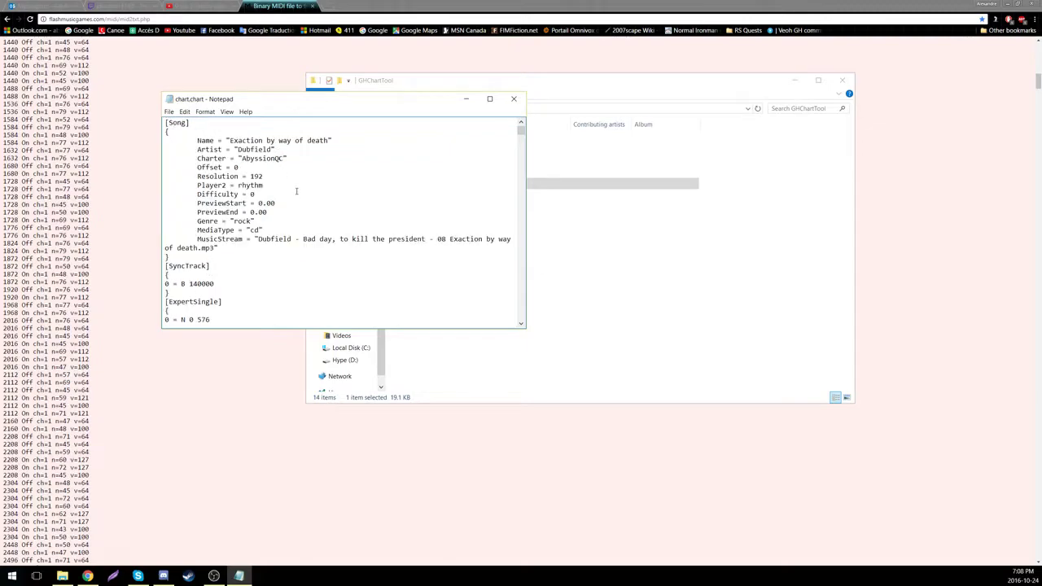
click(263, 149)
click(514, 98)
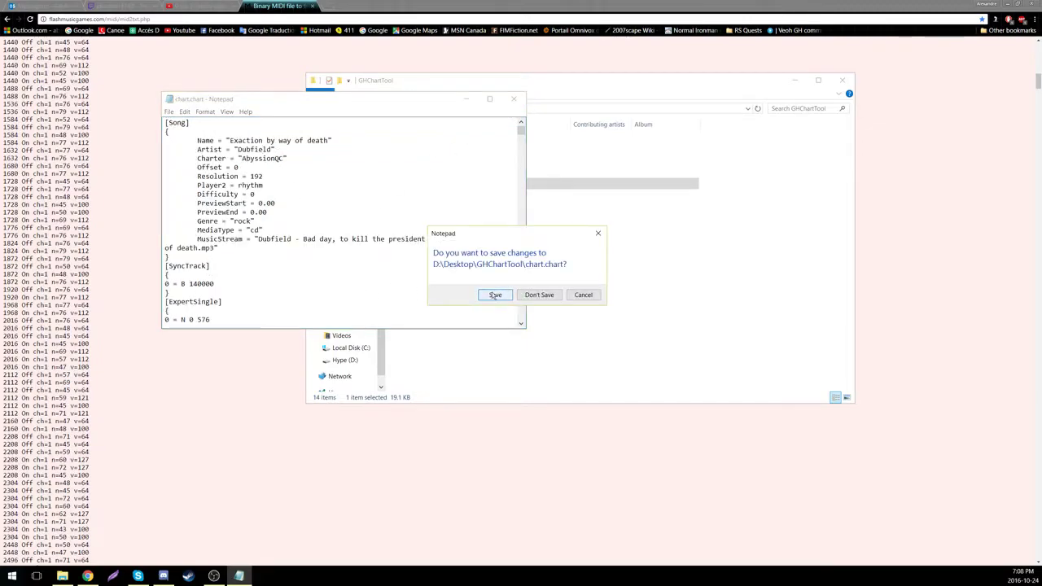
click(494, 295)
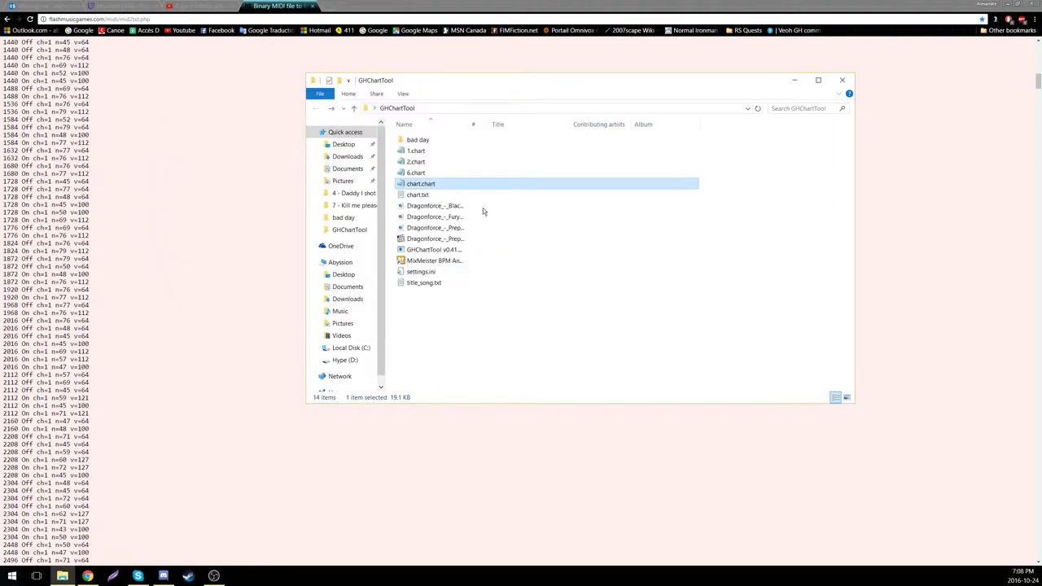
click(1008, 4)
Step: Open FeedBack0.97b on External HDD and move the GHChartTool window to the left
double_click(18, 219)
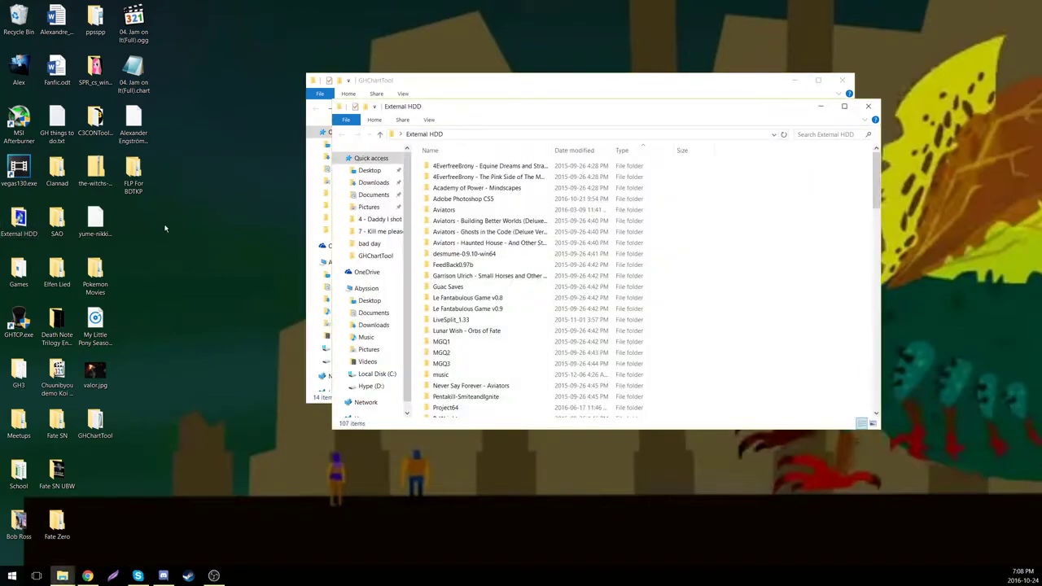
scroll(468, 224, down, 5)
scroll(497, 212, up, 15)
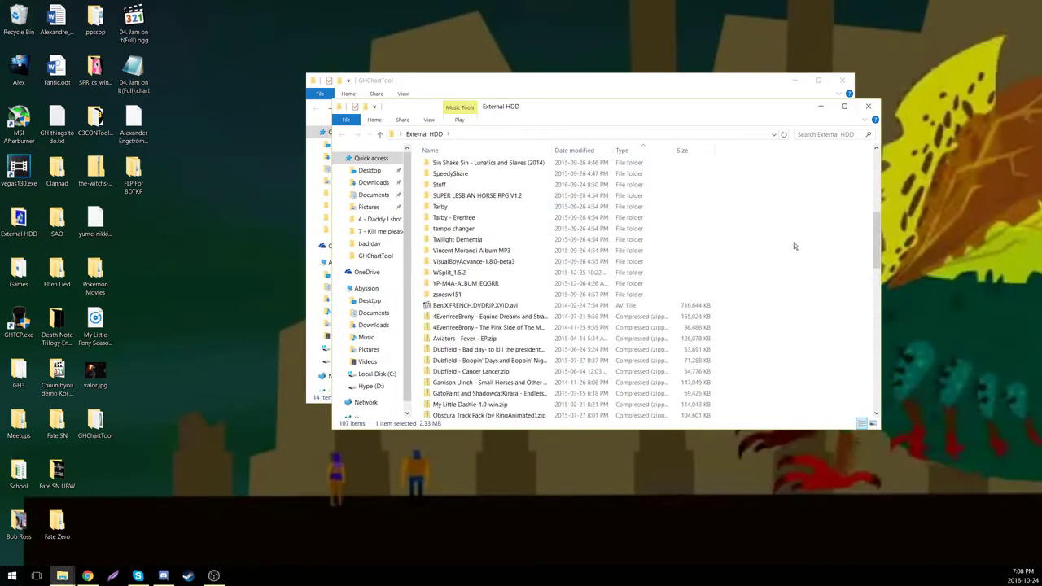
double_click(464, 251)
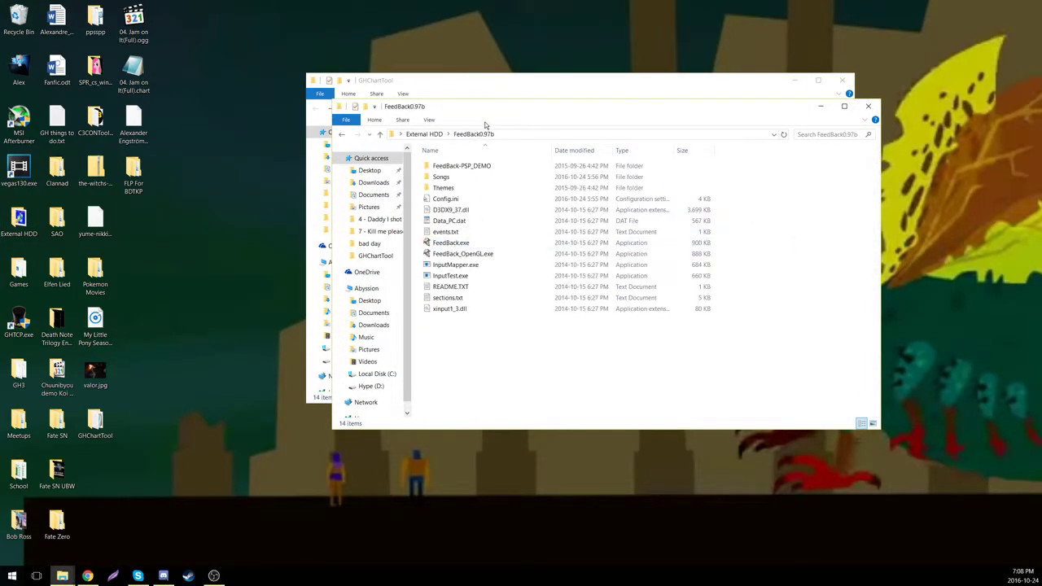
click(485, 81)
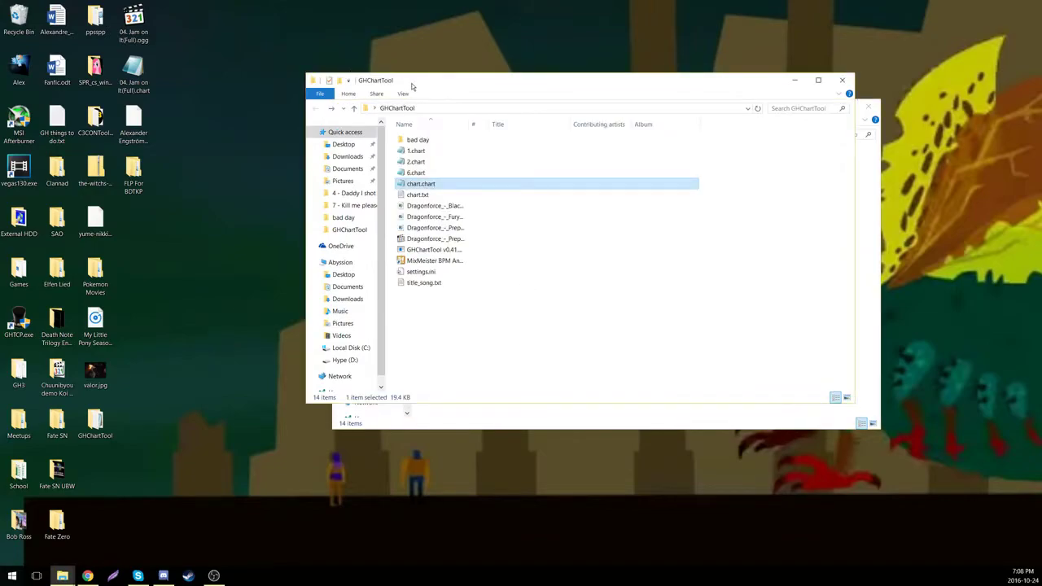
drag(434, 83, 185, 78)
click(685, 362)
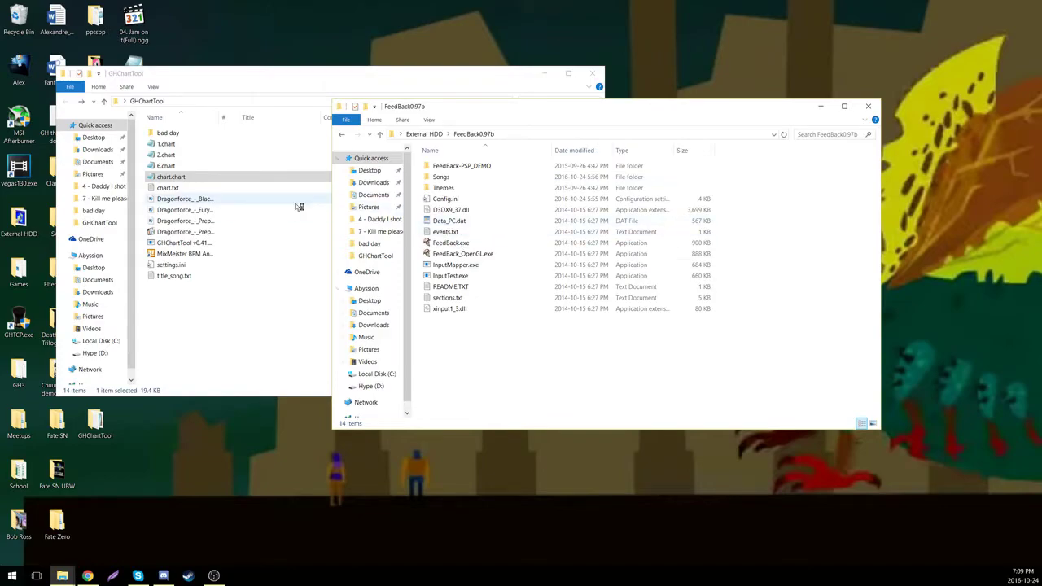
click(241, 312)
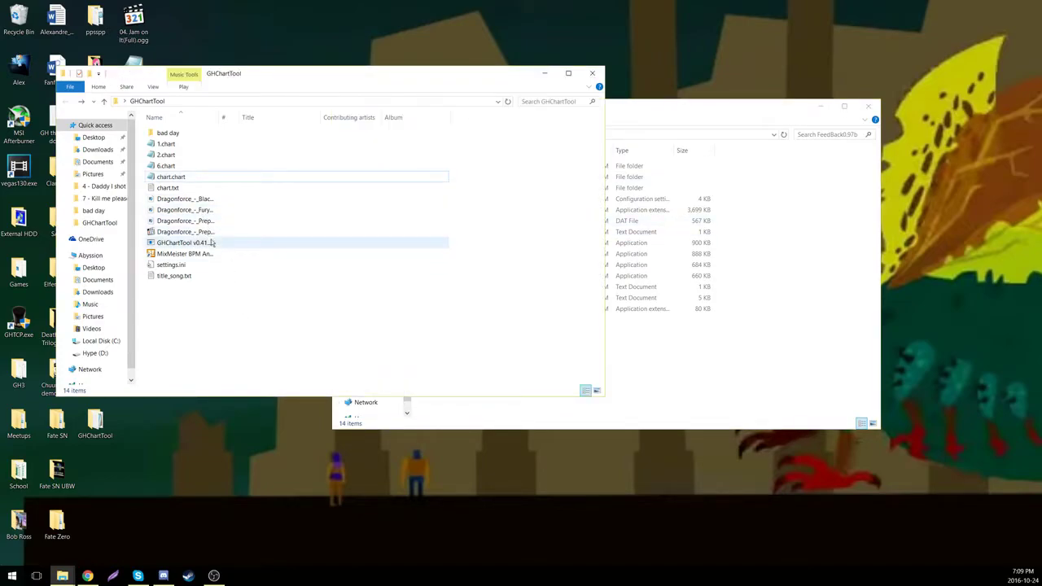
double_click(183, 243)
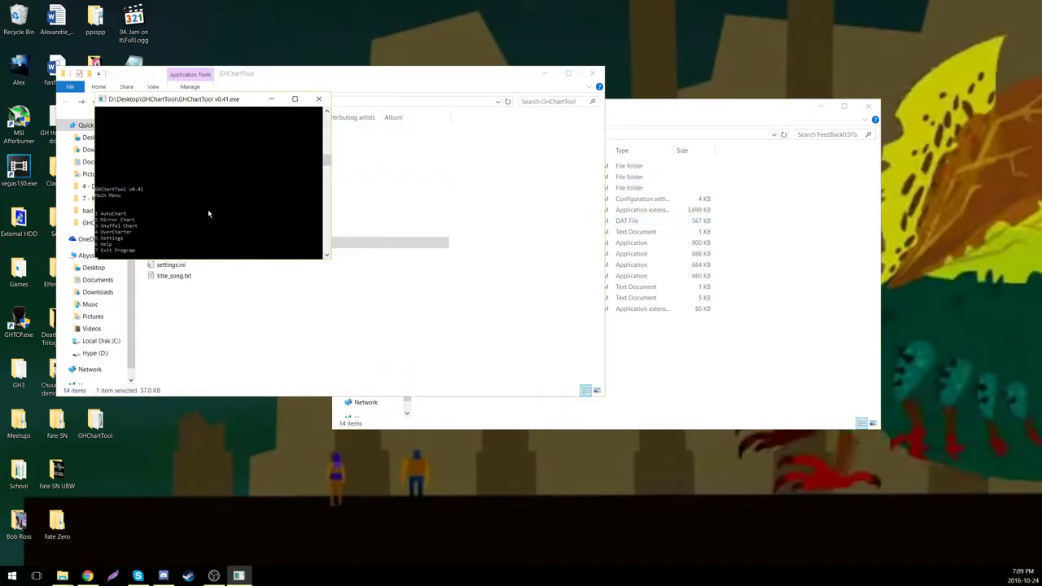
key(1)
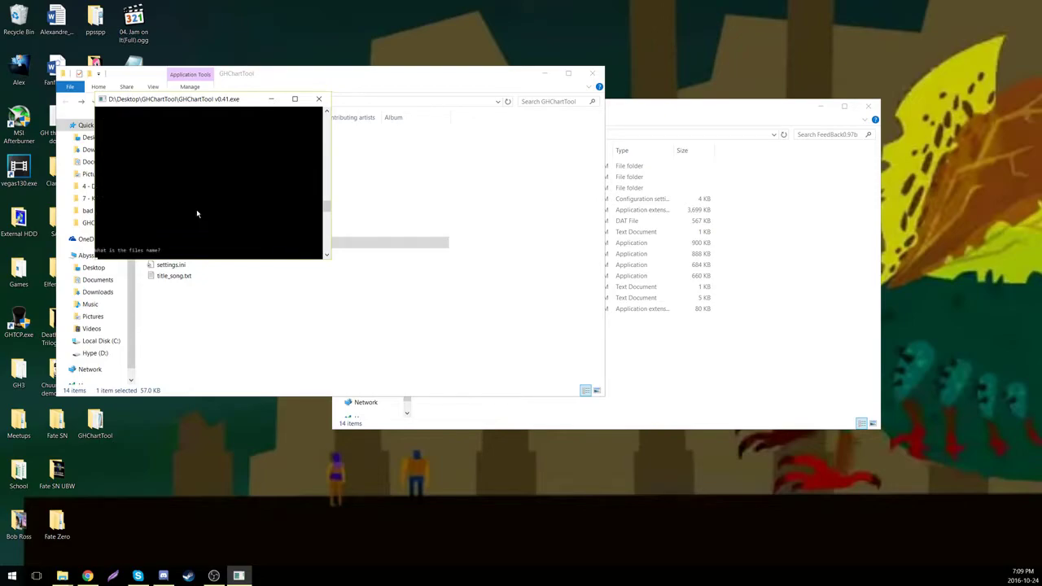
key(Return)
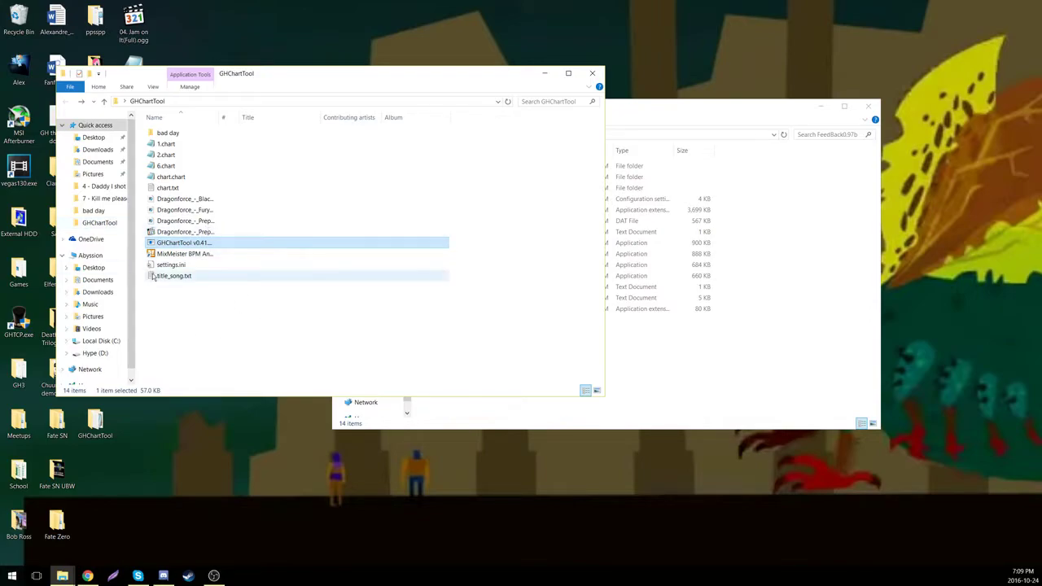
click(226, 322)
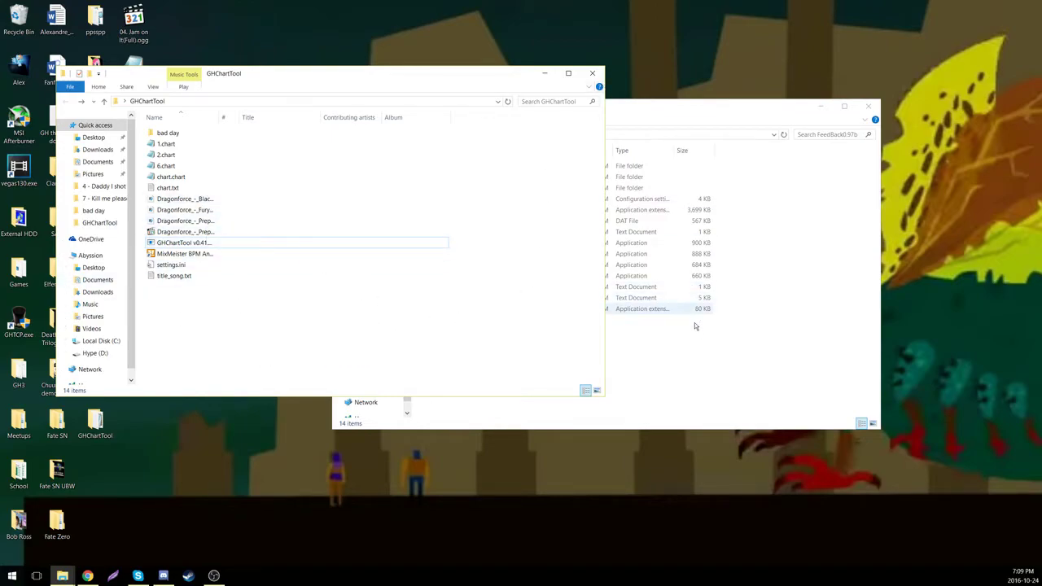
click(692, 358)
Step: Launch FeedBack.exe and browse the existing songs in its Load Chart list
double_click(470, 242)
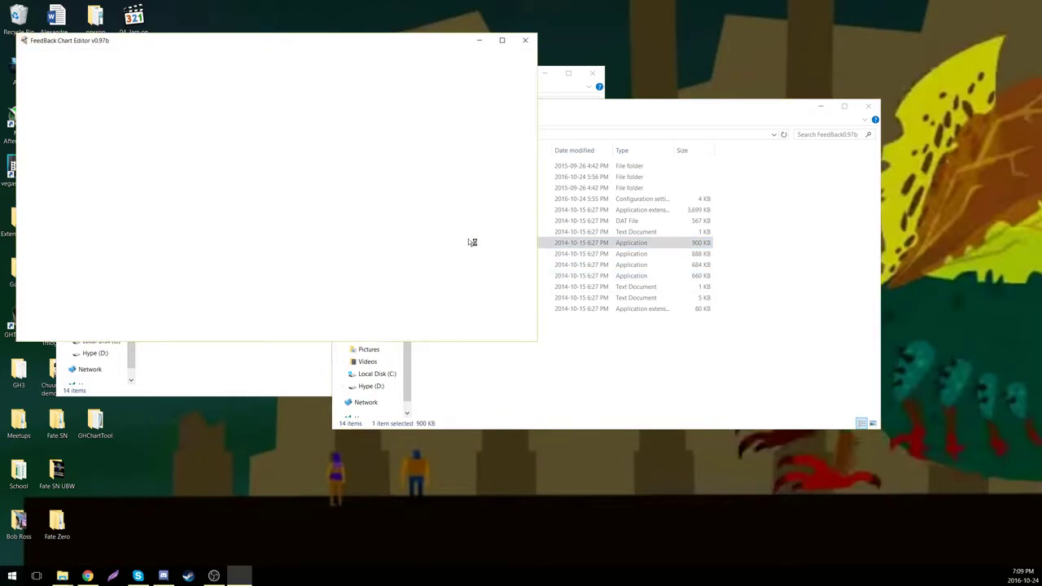
key(Escape)
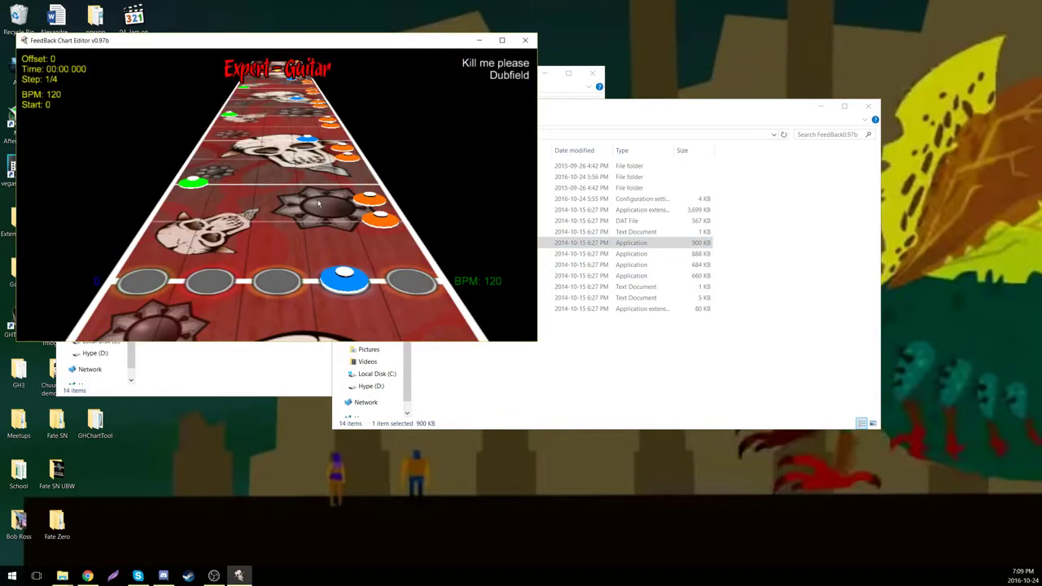
key(Escape)
key(Down)
key(Return)
key(Down)
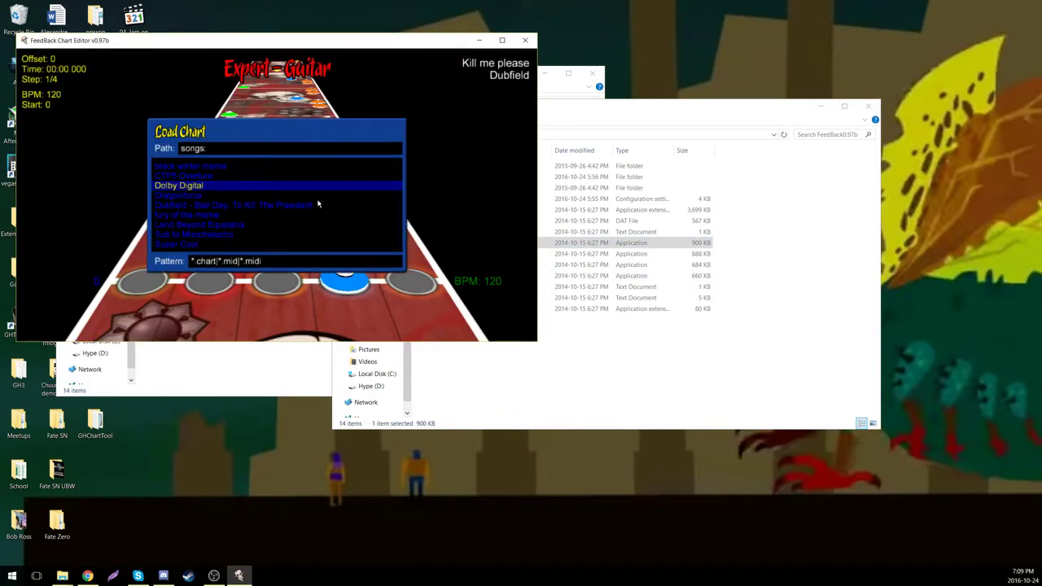
key(Up)
key(Up)
key(Down)
key(Up)
key(Escape)
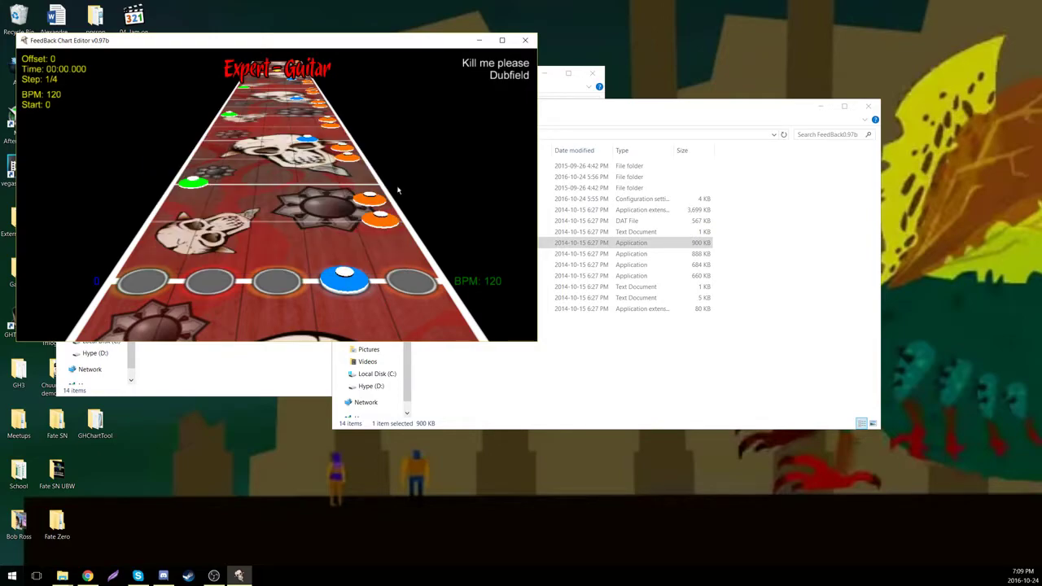
Step: Create a folder named new inside FeedBack's Songs folder
drag(651, 383, 570, 363)
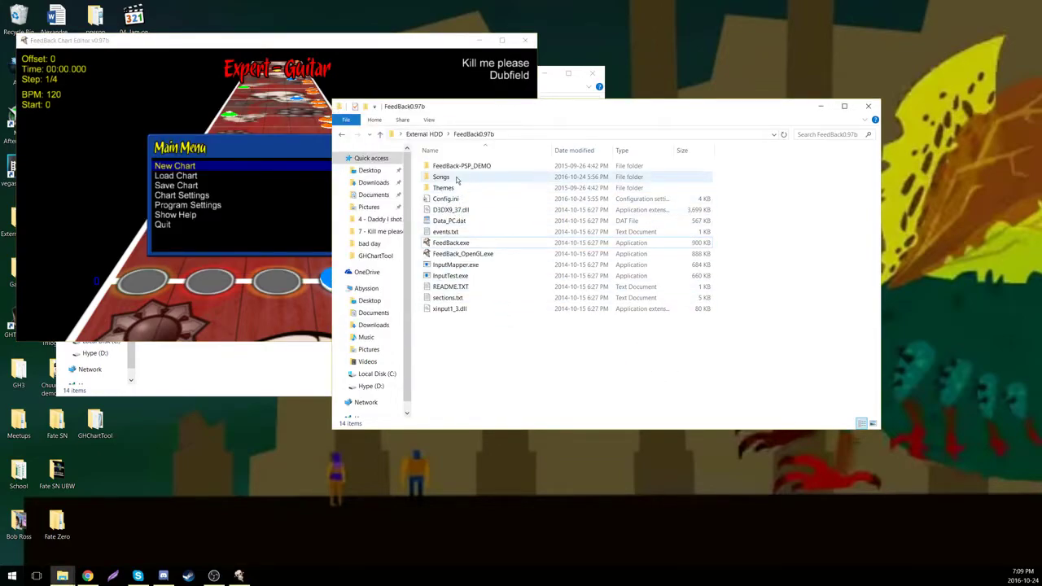
double_click(444, 175)
right_click(466, 389)
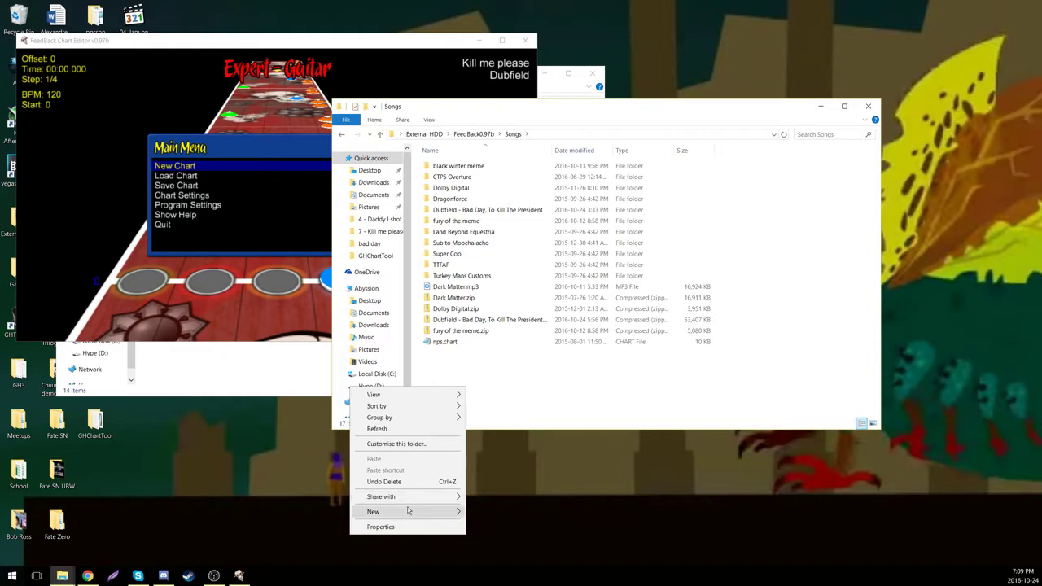
mouse_move(407, 511)
click(314, 359)
text(new)
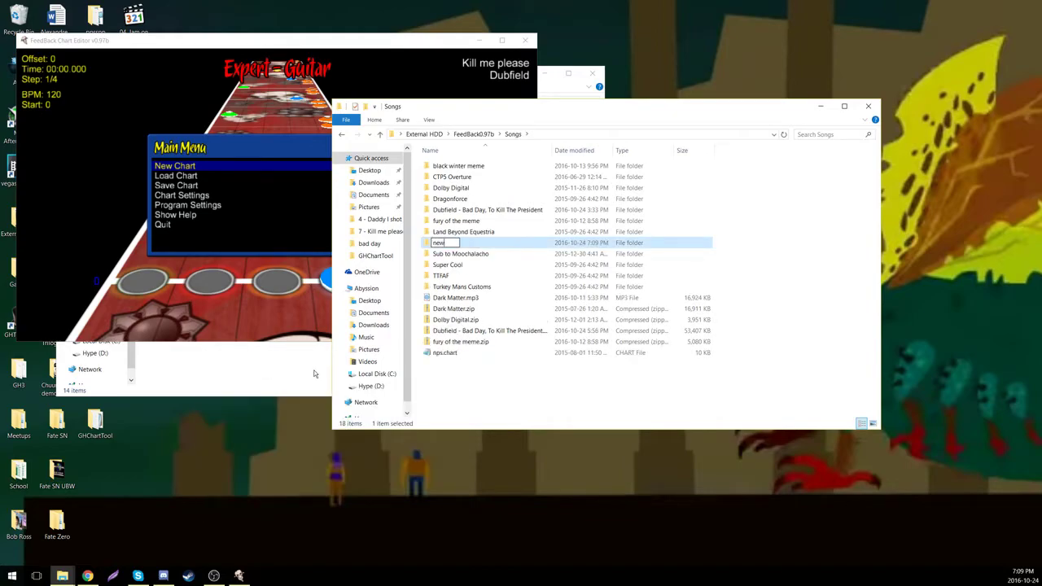
key(Return)
double_click(502, 244)
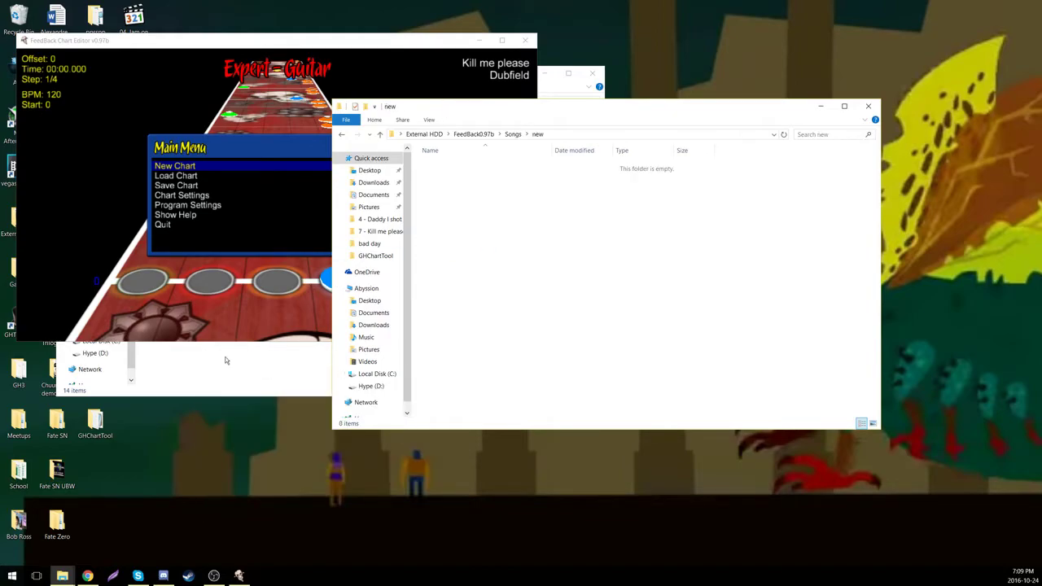
Step: Move chart.chart into the new folder and reopen the editor's Load Chart list
click(226, 358)
drag(197, 170, 709, 260)
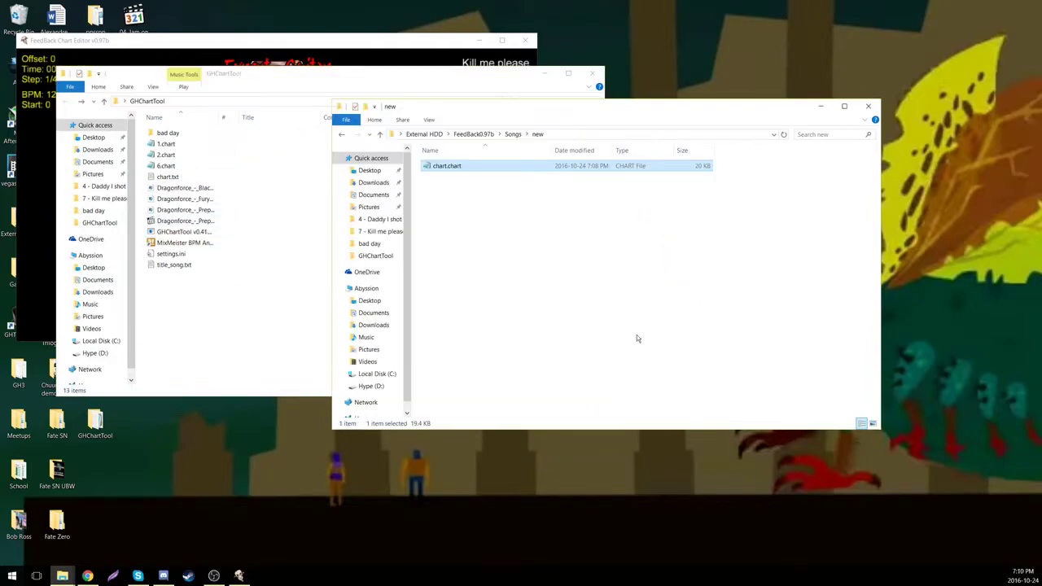
click(592, 73)
click(163, 155)
key(Down)
key(Return)
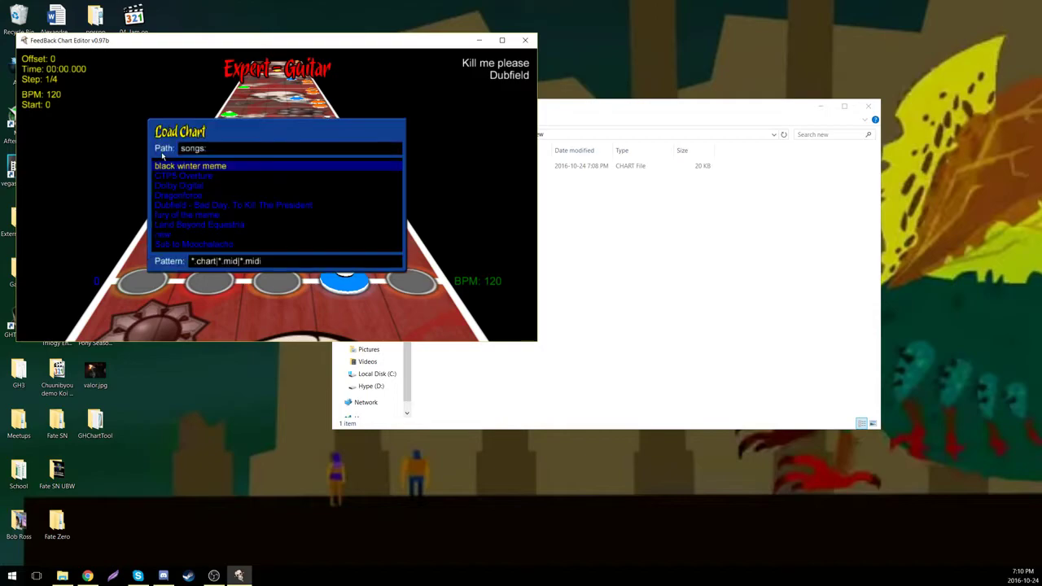
key(Down)
key(Down)
key(Down)
key(Down)
key(Down)
key(Down)
key(Down)
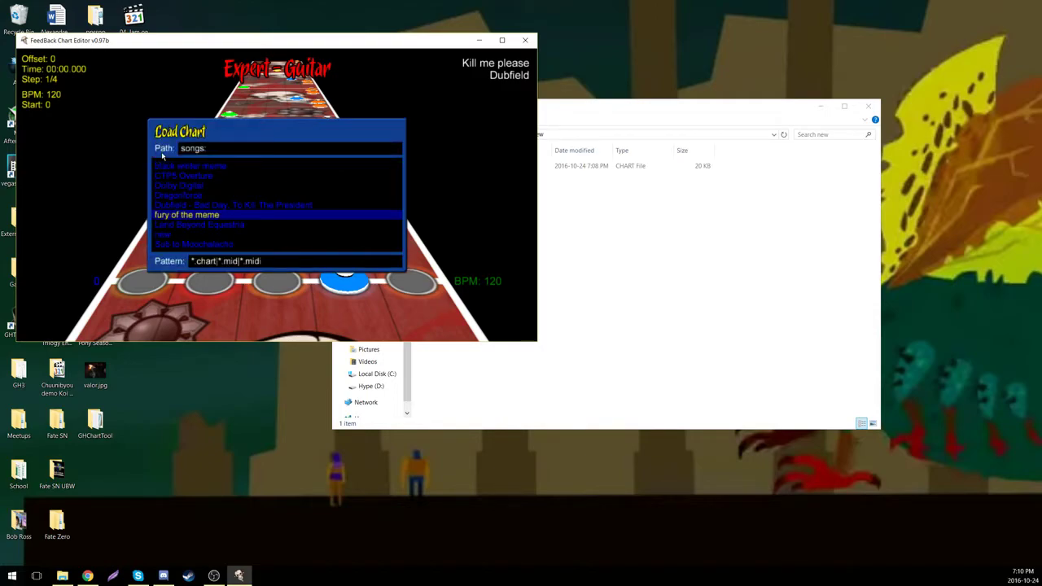
Step: Load the chart from the new folder, play a short preview, and scroll through its notes
key(Return)
key(Return)
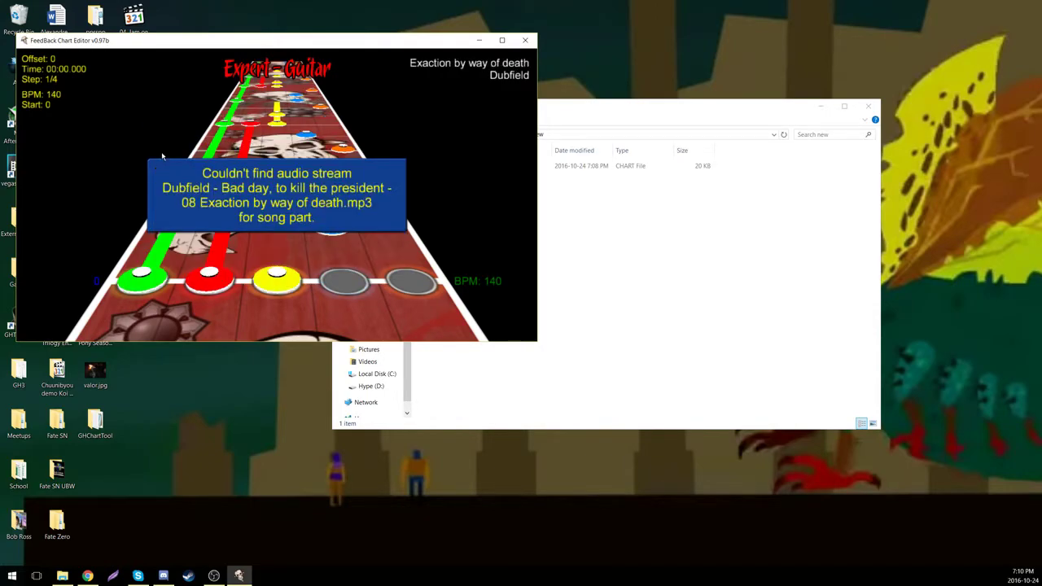
key(space)
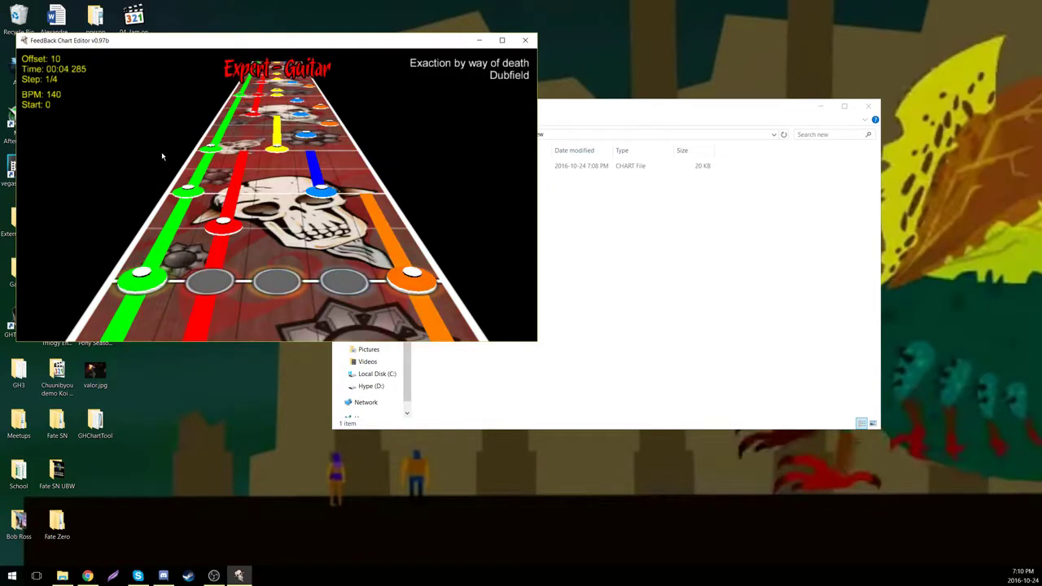
key(space)
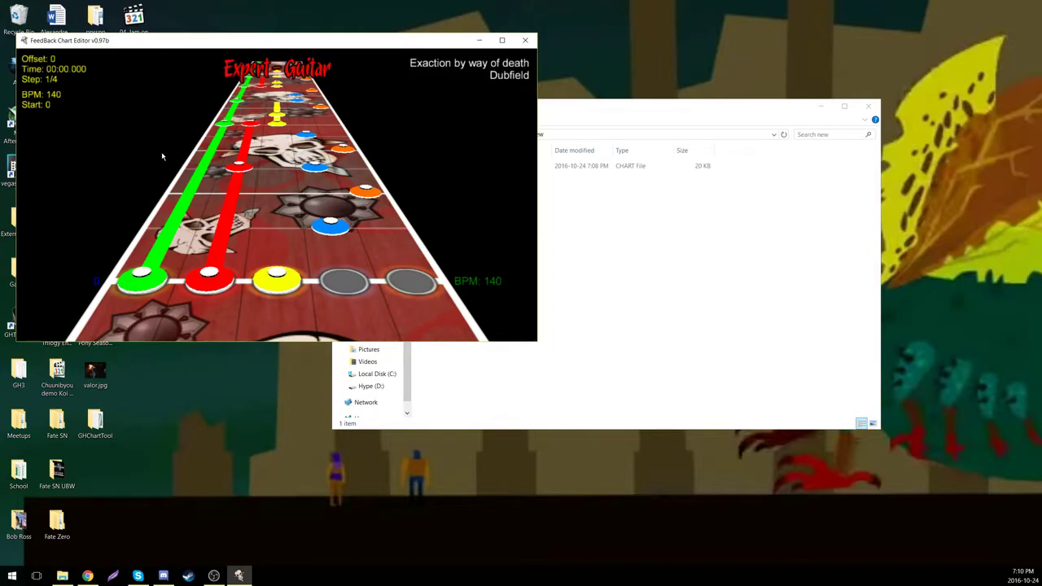
scroll(161, 151, up, 8)
key(Right)
key(Right)
scroll(161, 152, up, 14)
scroll(161, 151, up, 20)
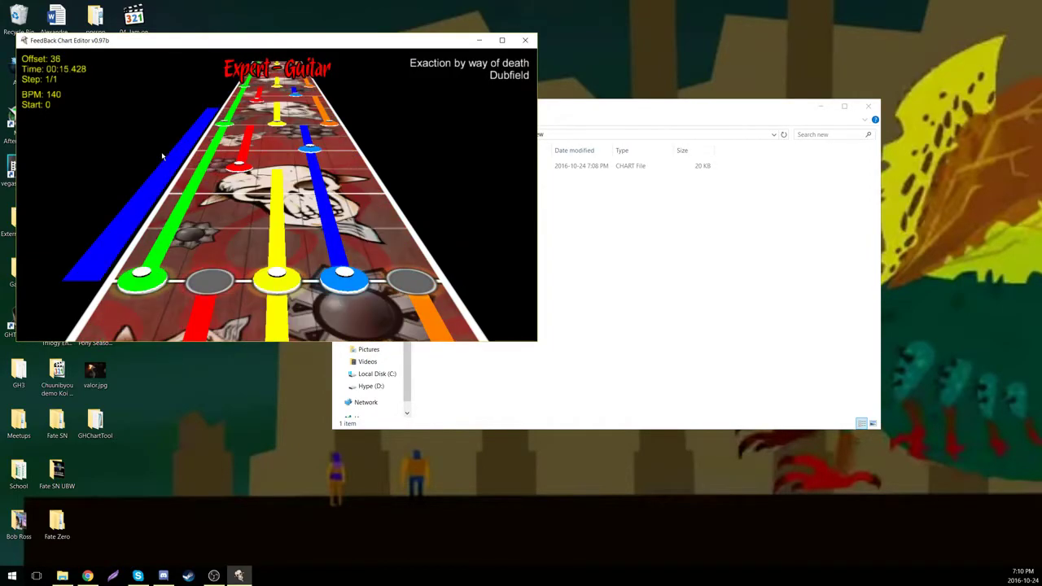
scroll(161, 151, up, 17)
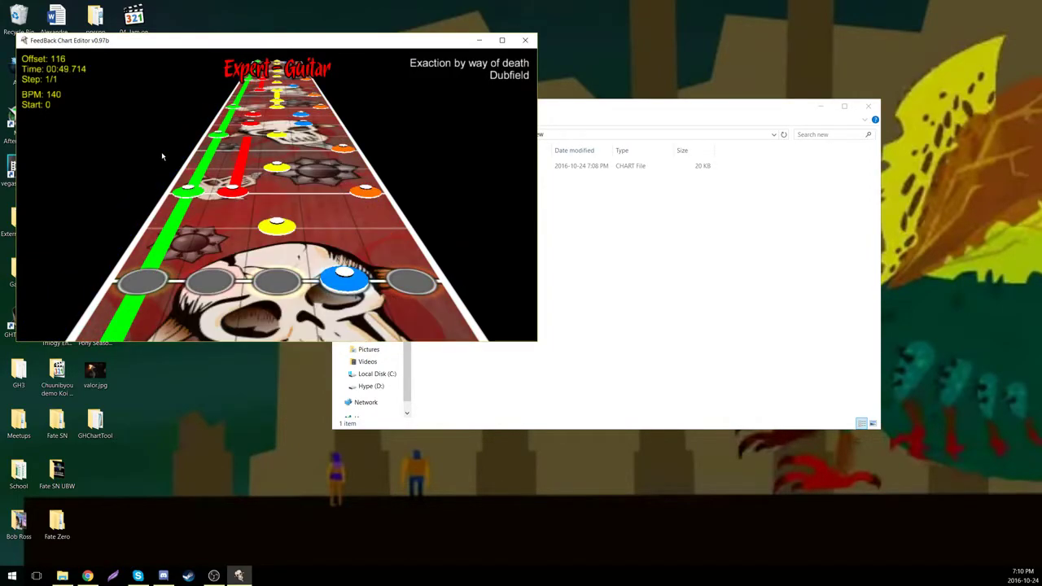
scroll(161, 152, down, 18)
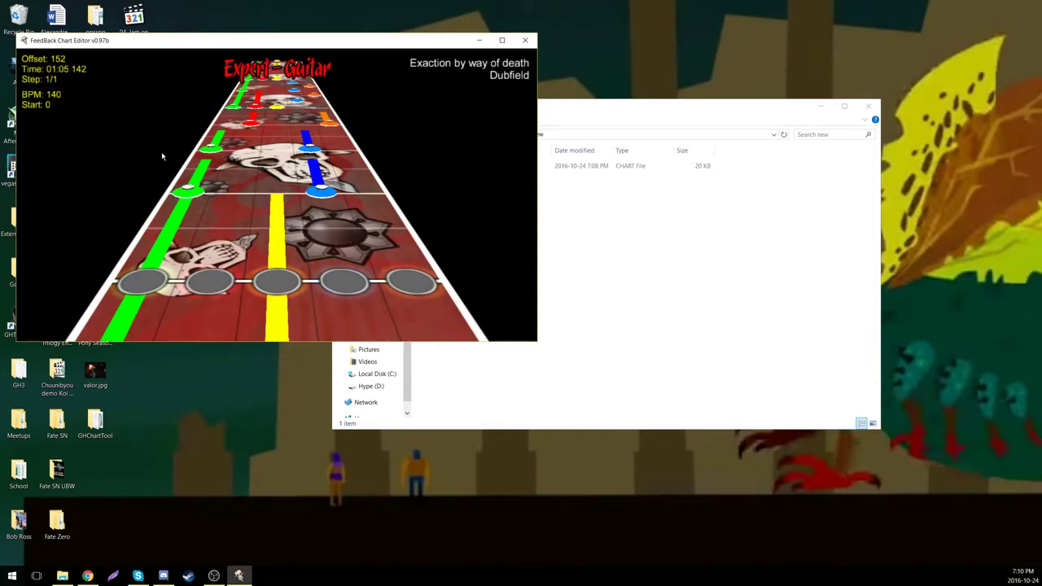
scroll(161, 152, down, 20)
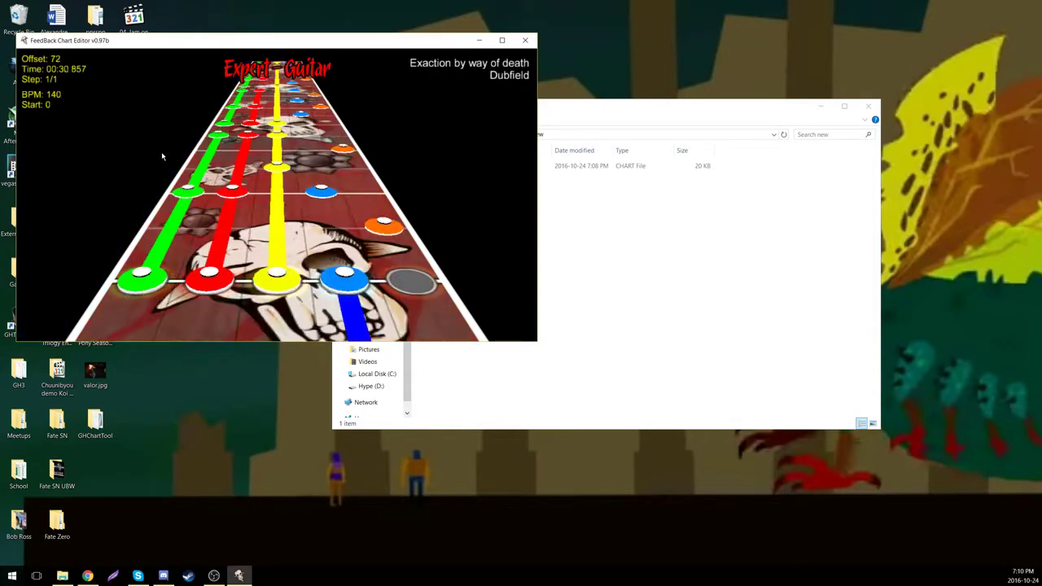
scroll(162, 154, down, 3)
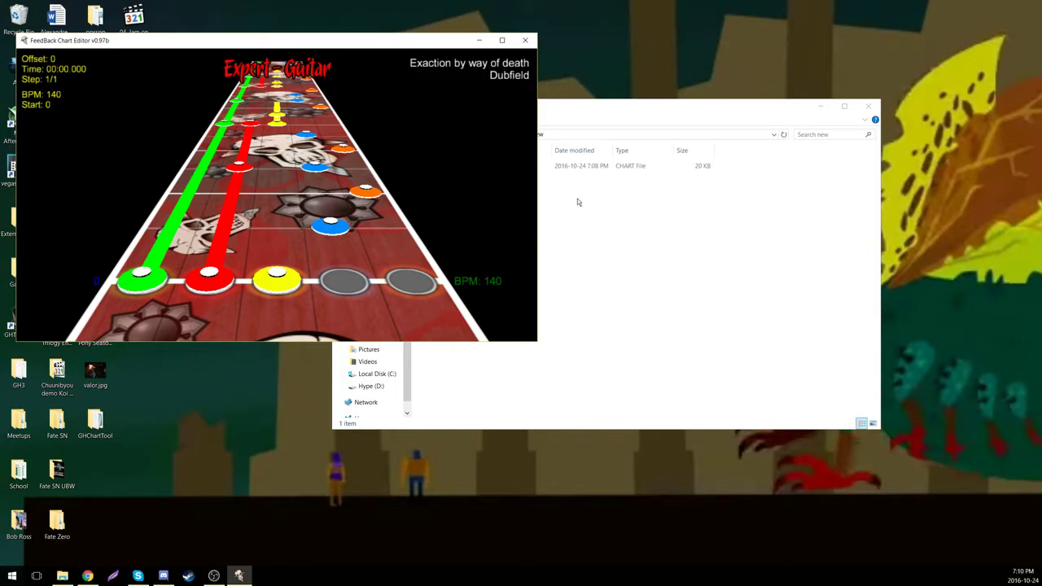
Step: Step forward through the measures, then back to the start of the chart
key(Up)
key(Up)
key(Up)
key(Up)
key(Up)
key(Up)
key(Up)
key(Up)
key(Up)
key(Up)
key(Up)
key(Up)
key(Up)
key(Up)
key(Up)
key(Up)
key(Up)
key(Up)
key(Up)
key(Up)
key(Up)
key(Up)
key(Up)
key(Up)
key(Up)
key(Up)
key(Up)
key(Up)
key(Up)
key(Up)
key(Up)
key(Up)
key(Up)
key(Up)
key(Up)
key(Up)
key(Up)
key(Up)
key(Up)
key(Up)
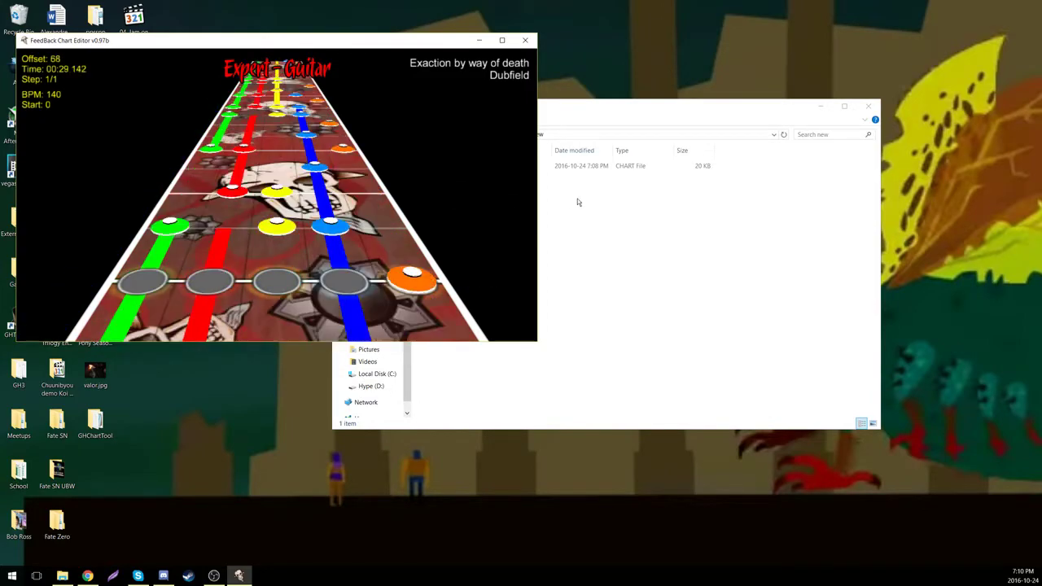
key(Up)
key(Up)
key(Up)
key(Up)
key(Up)
key(Up)
key(Up)
key(Up)
key(Up)
key(Up)
key(Up)
key(Up)
key(Up)
key(Up)
key(Up)
key(Up)
key(Up)
key(Up)
key(Up)
key(Up)
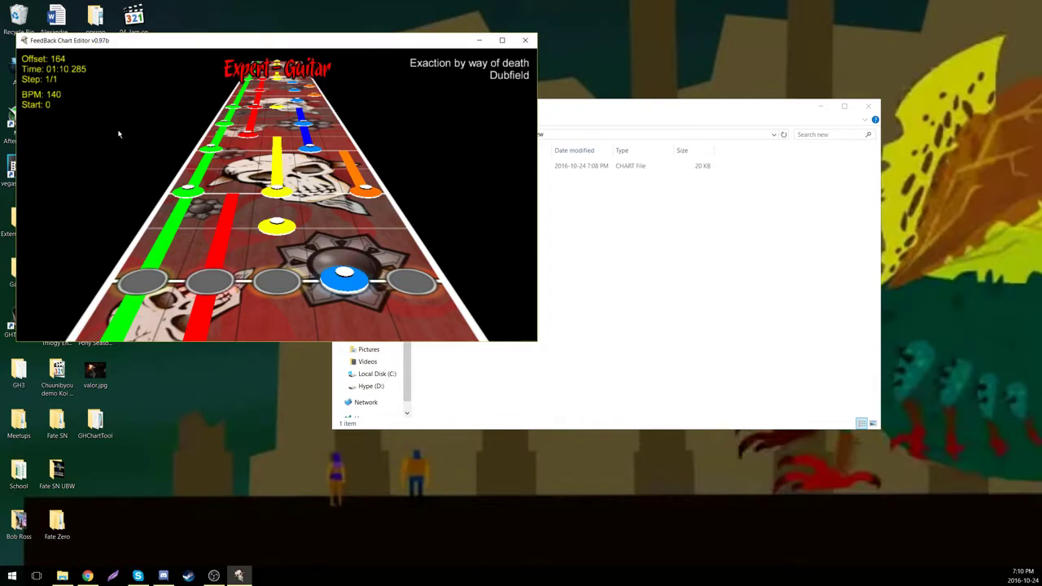
key(Down)
key(Down)
key(Down)
key(Down)
key(Down)
key(Down)
key(Down)
key(Down)
key(Down)
key(Down)
key(Down)
key(Down)
key(Down)
key(Down)
key(Down)
key(Down)
key(Down)
key(Down)
key(Down)
key(Down)
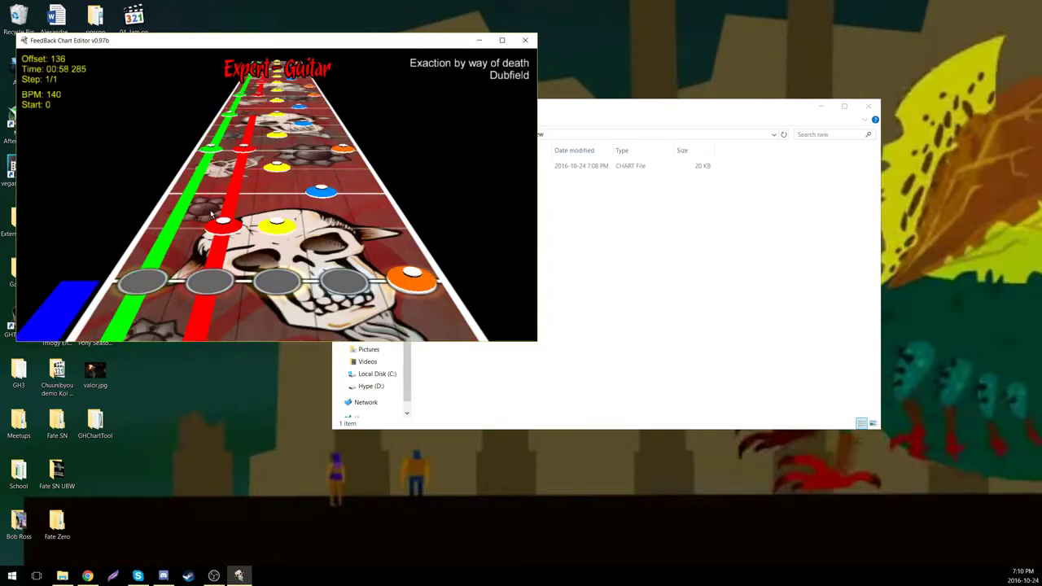
key(Down)
key(Down)
key(Down)
key(Down)
key(Down)
key(Down)
key(Down)
key(Down)
key(Down)
key(Down)
key(Down)
key(Down)
key(Down)
key(Down)
key(Down)
key(Down)
key(Down)
key(Down)
key(Down)
key(Down)
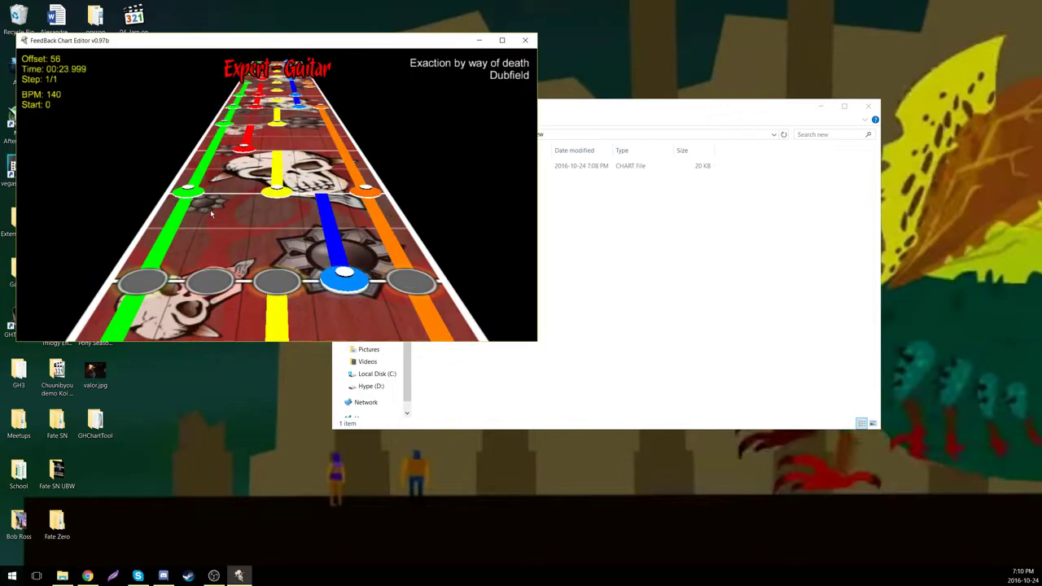
key(Down)
key(Down)
key(Down)
key(Down)
key(Down)
key(Down)
key(Down)
key(Down)
key(Down)
key(Down)
key(Down)
key(Down)
key(Down)
key(Down)
key(Down)
key(Down)
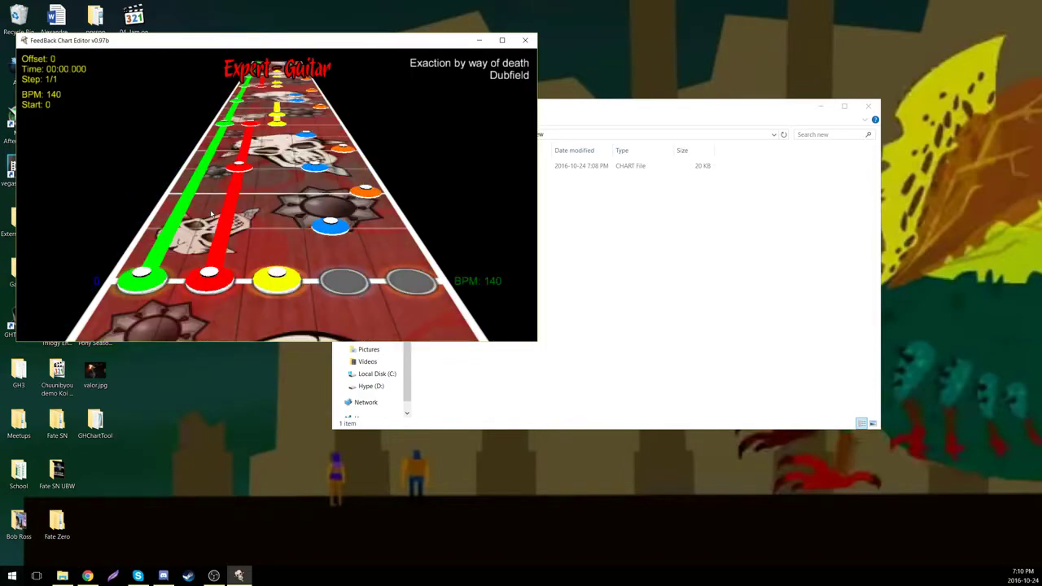
Step: Close the chart editor and review chart.chart's text in Notepad
click(526, 41)
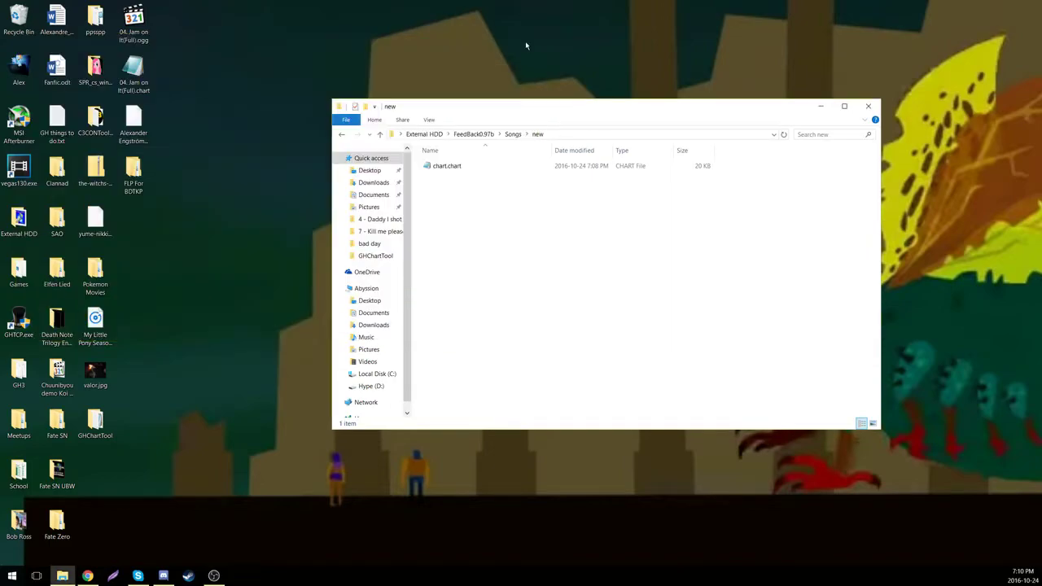
double_click(455, 166)
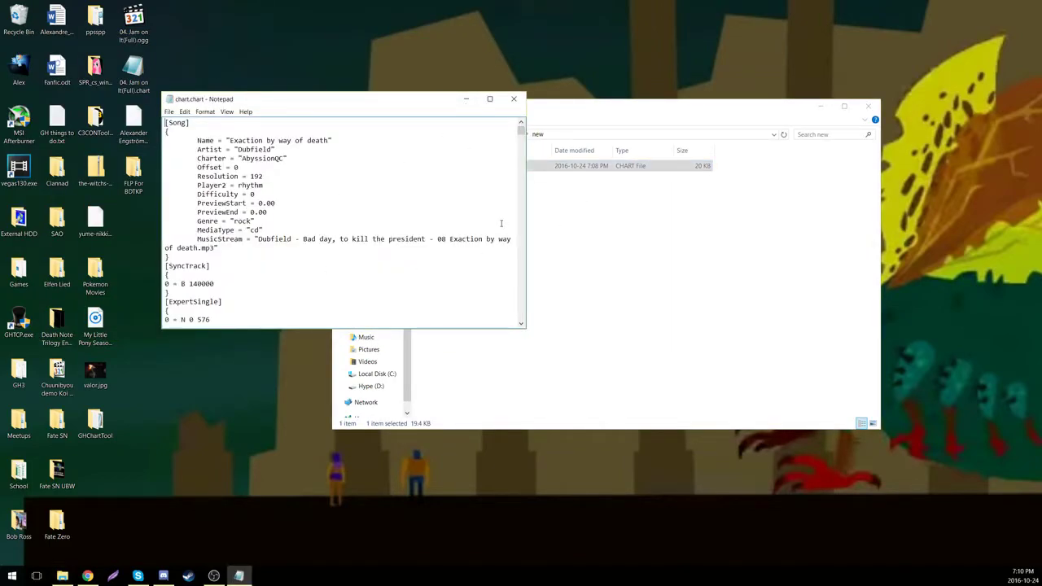
click(513, 96)
drag(526, 244, 449, 168)
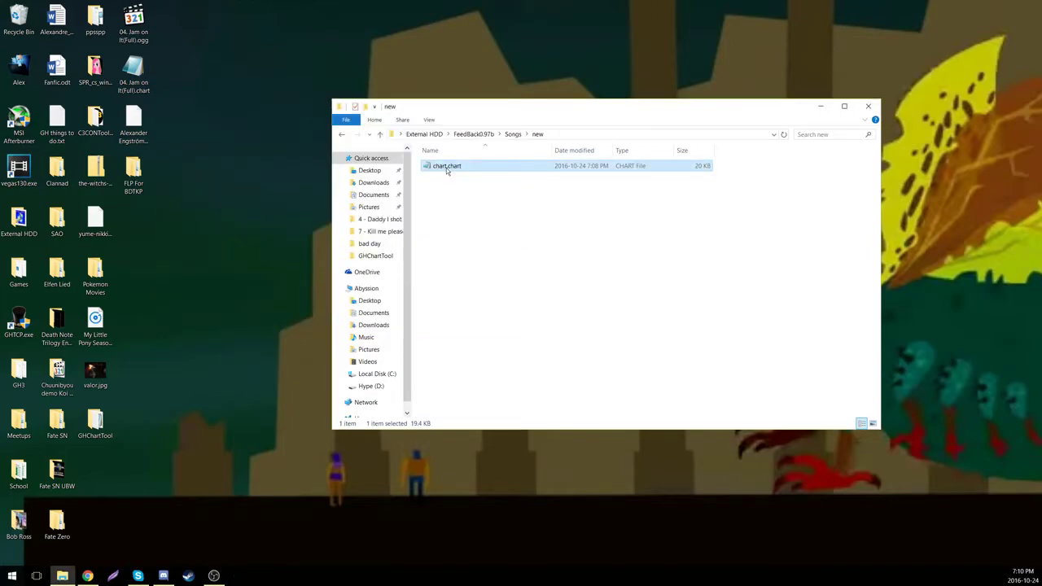
Step: Delete the new folder from Songs and close the Explorer window
key(F5)
click(341, 135)
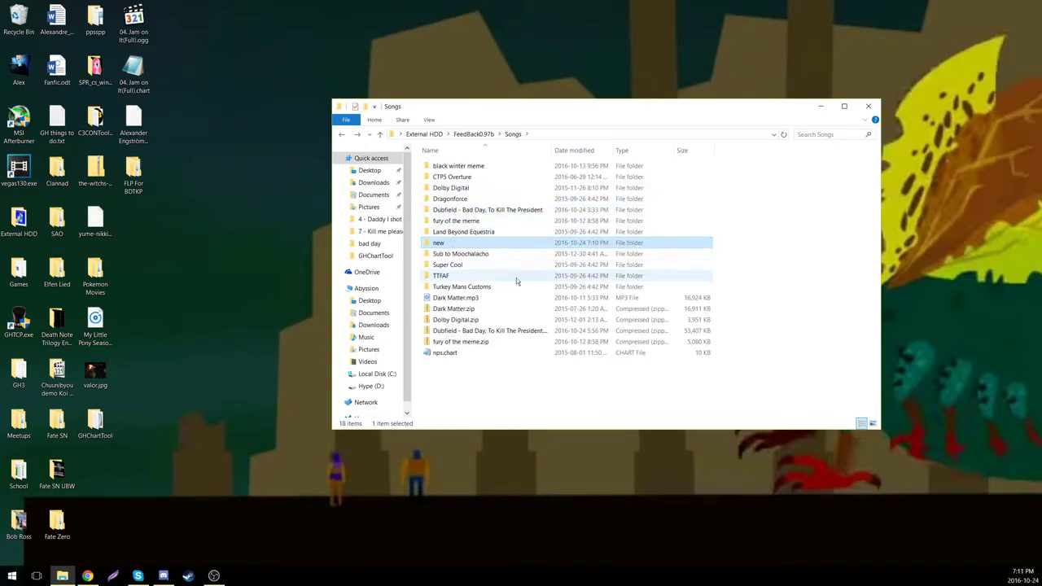
key(Delete)
click(867, 106)
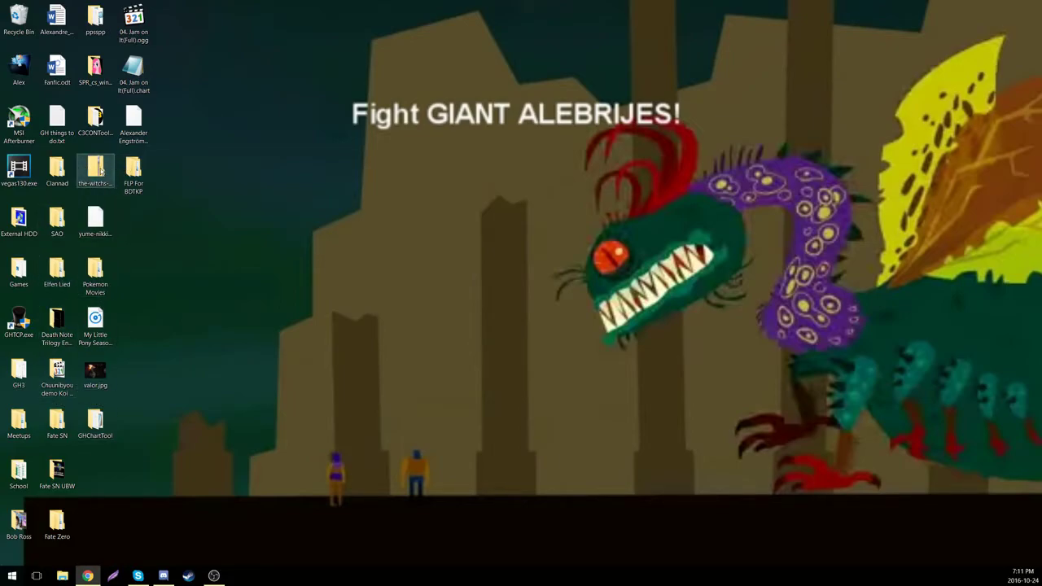
Step: Open the bad day folder inside GHChartTool and select song 6.mid
double_click(96, 423)
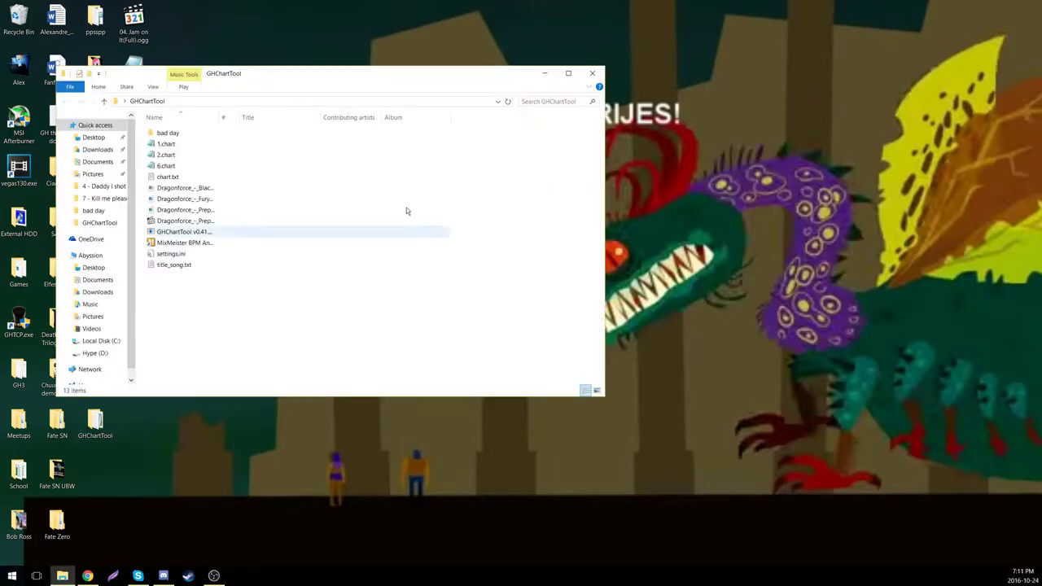
double_click(196, 133)
drag(253, 75, 377, 73)
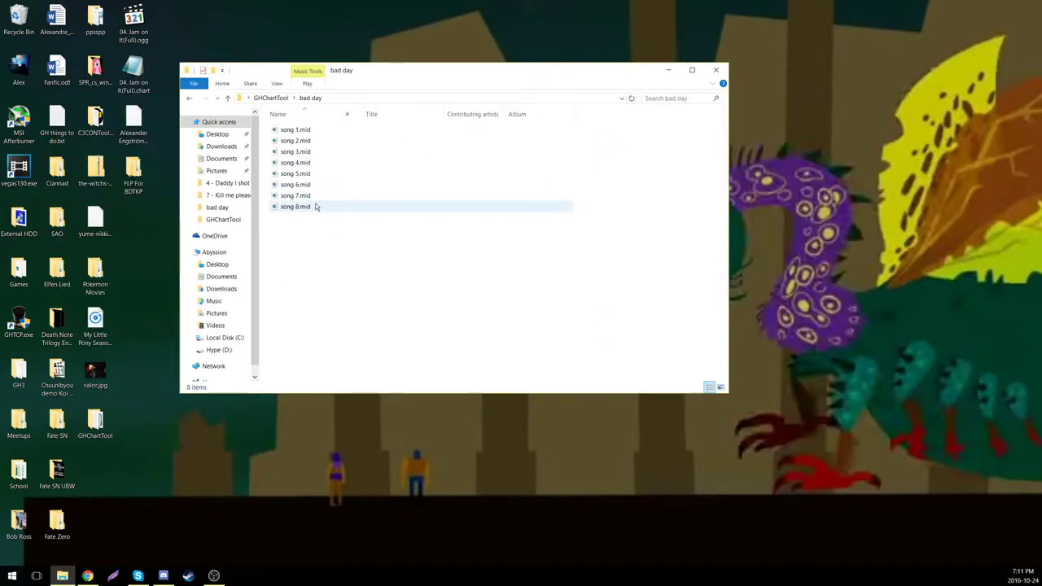
click(301, 196)
click(303, 185)
Step: Play song 6.mid, skipping ahead, then play song 5.mid in the media player
double_click(303, 184)
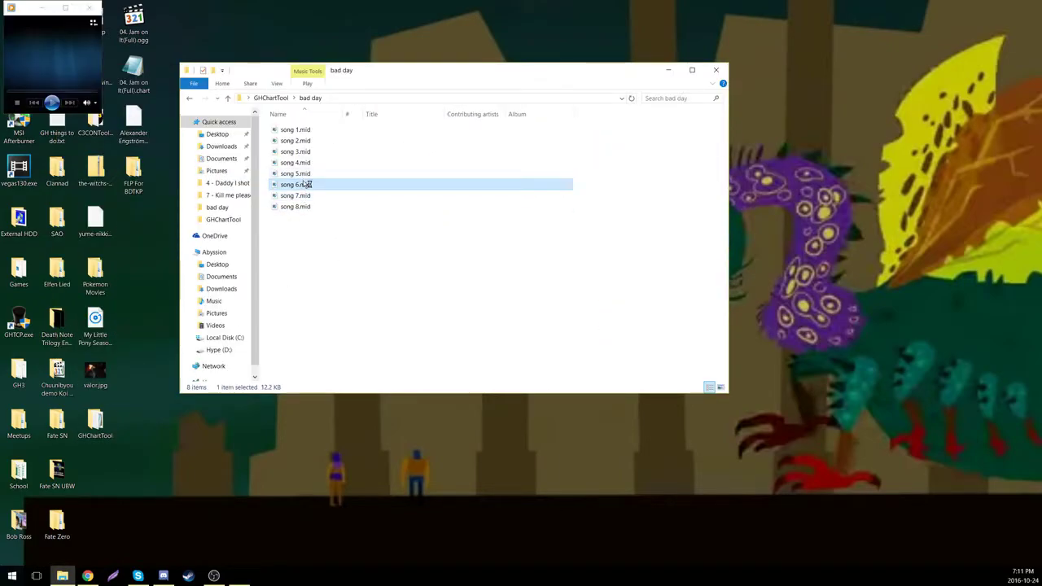
drag(23, 96, 40, 95)
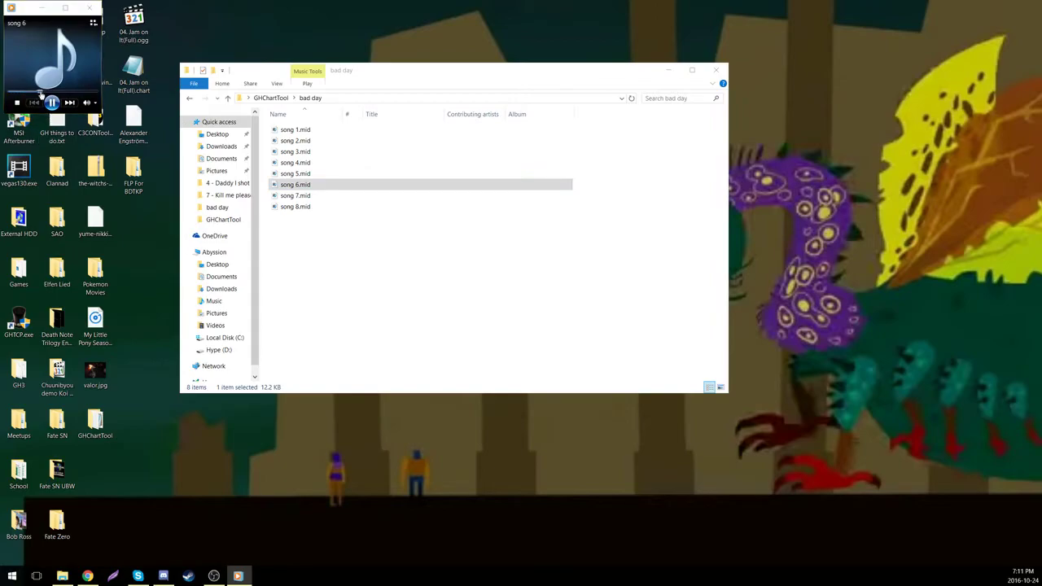
click(95, 8)
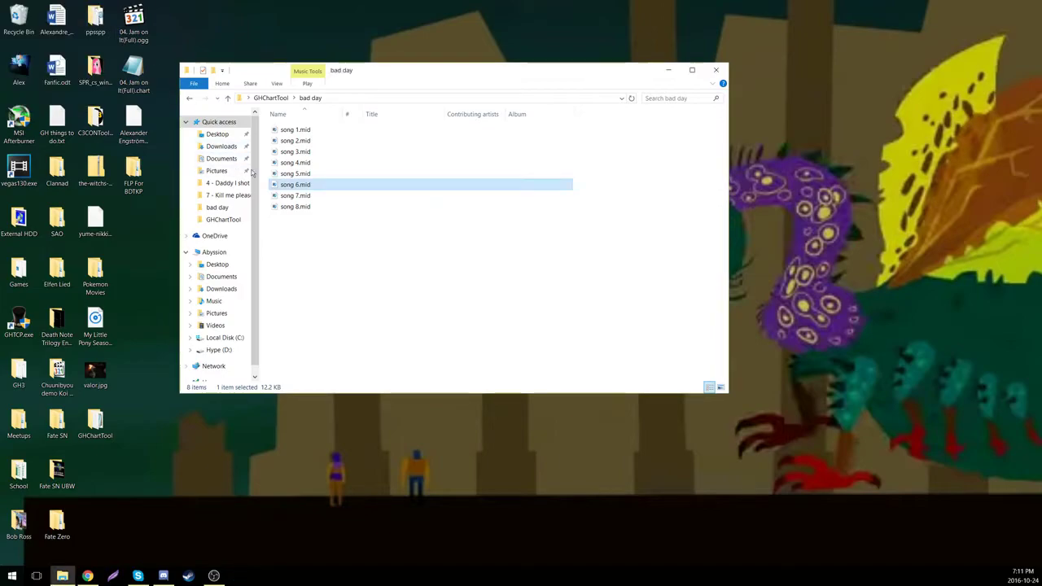
double_click(295, 173)
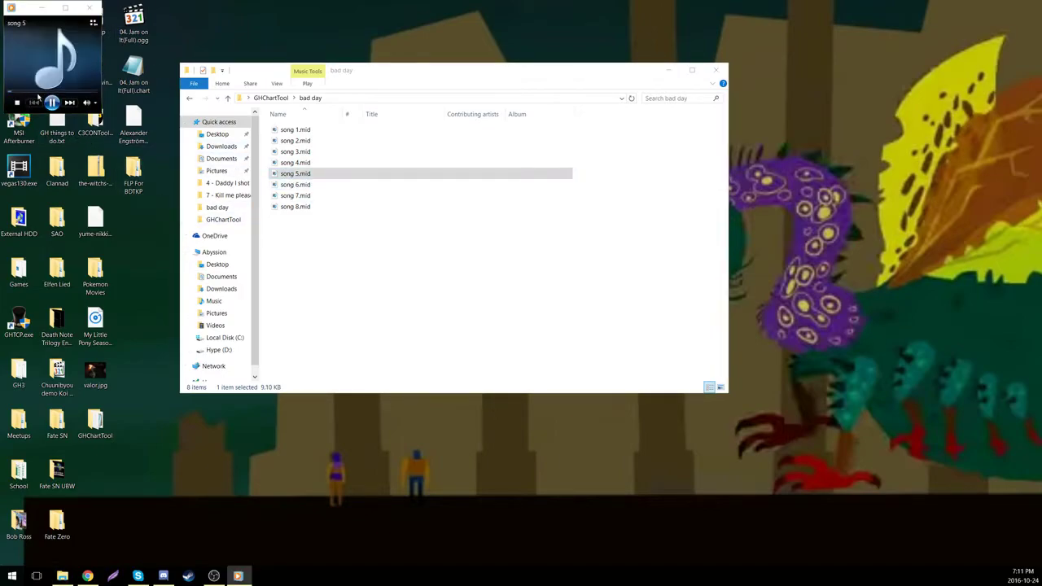
click(89, 7)
click(356, 316)
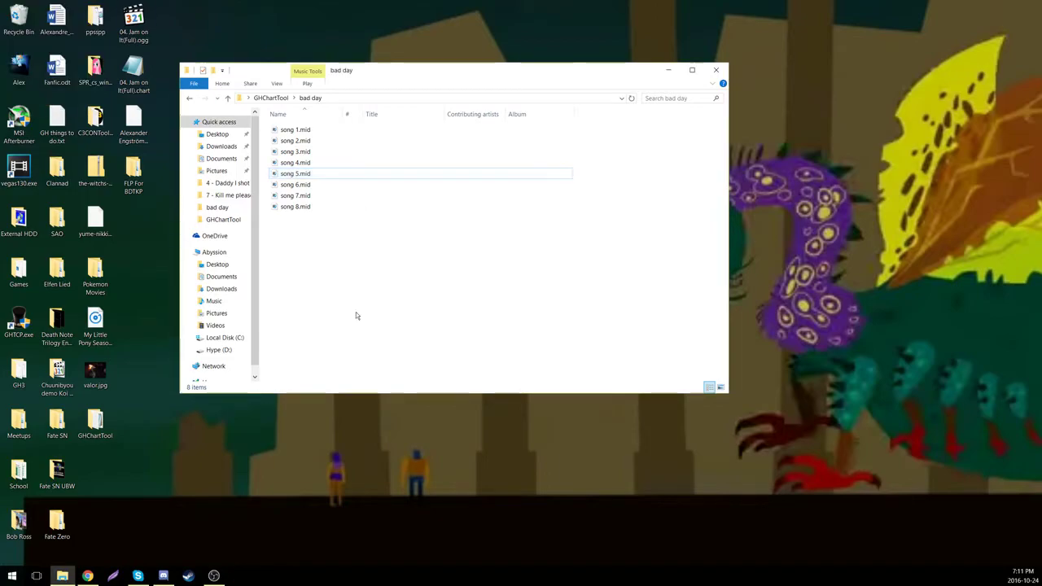
Step: Bring up Chrome's MIDI-to-text converter page and open Online Sequencer from Other bookmarks
click(87, 575)
scroll(406, 425, up, 10)
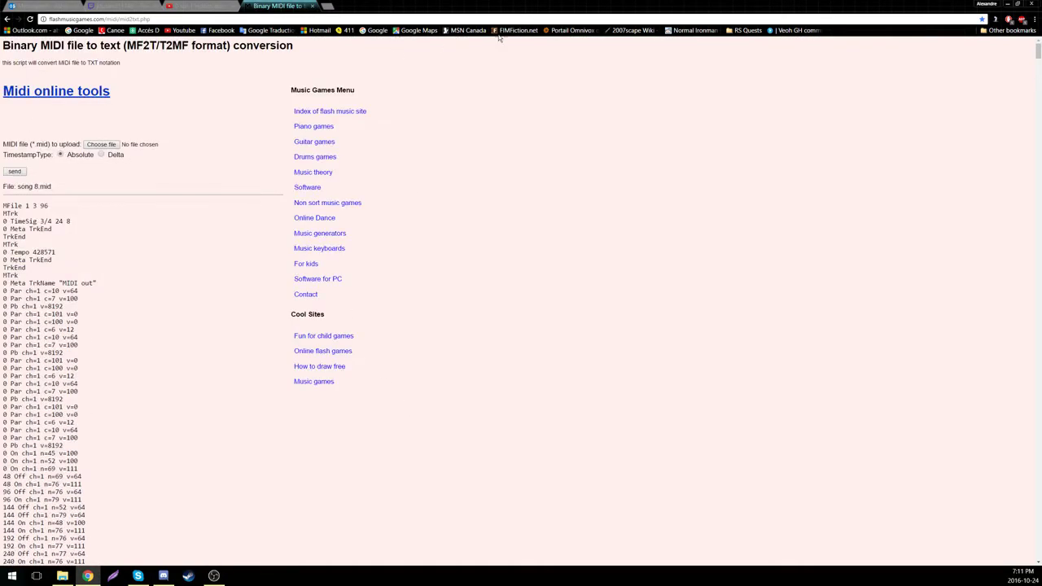
click(1033, 19)
click(1017, 30)
click(1018, 30)
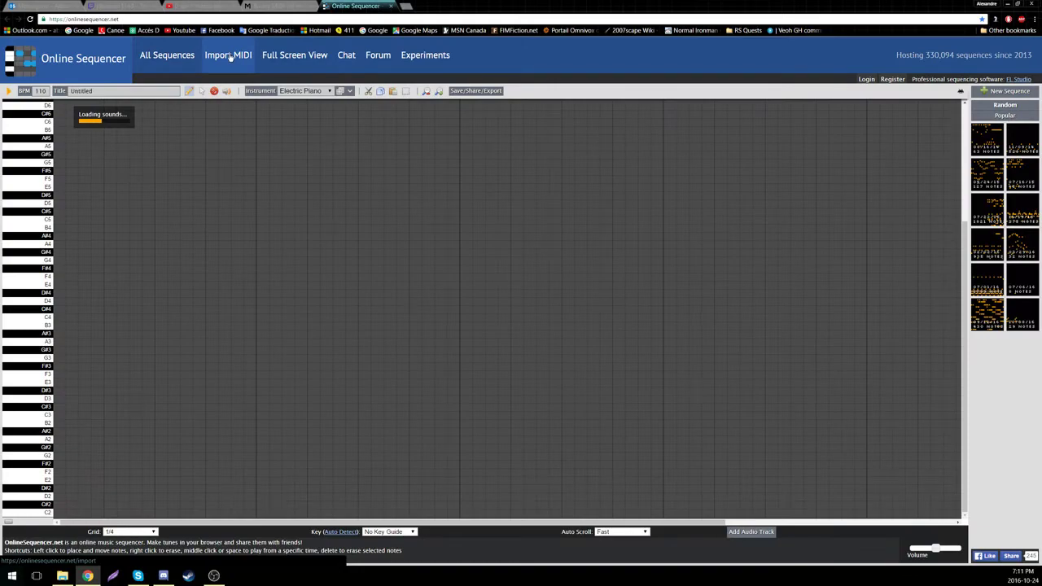
Step: Open Online Sequencer's MIDI import page and locate the bad day MIDI files
click(229, 56)
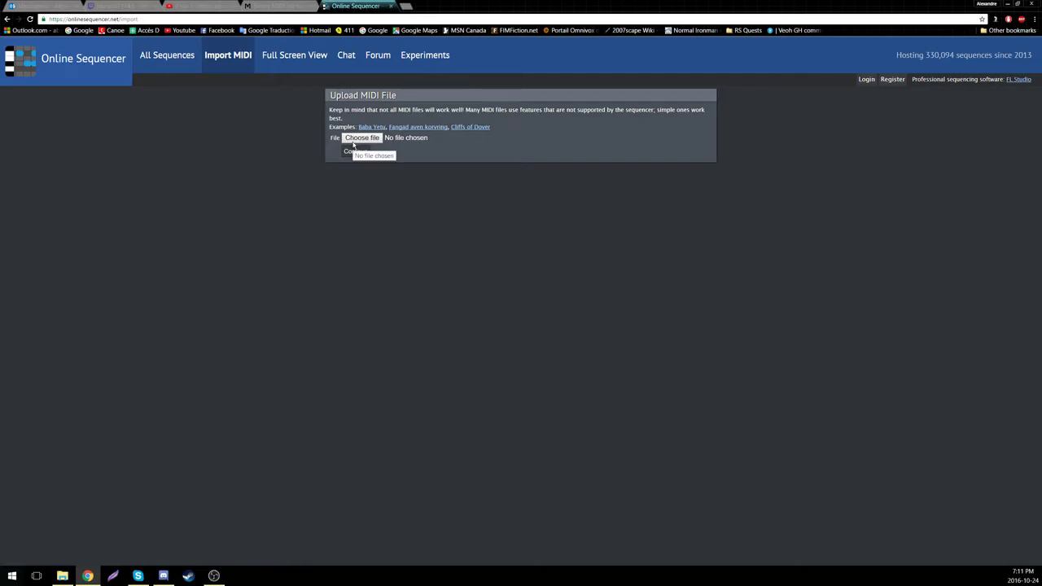
mouse_move(61, 576)
click(73, 548)
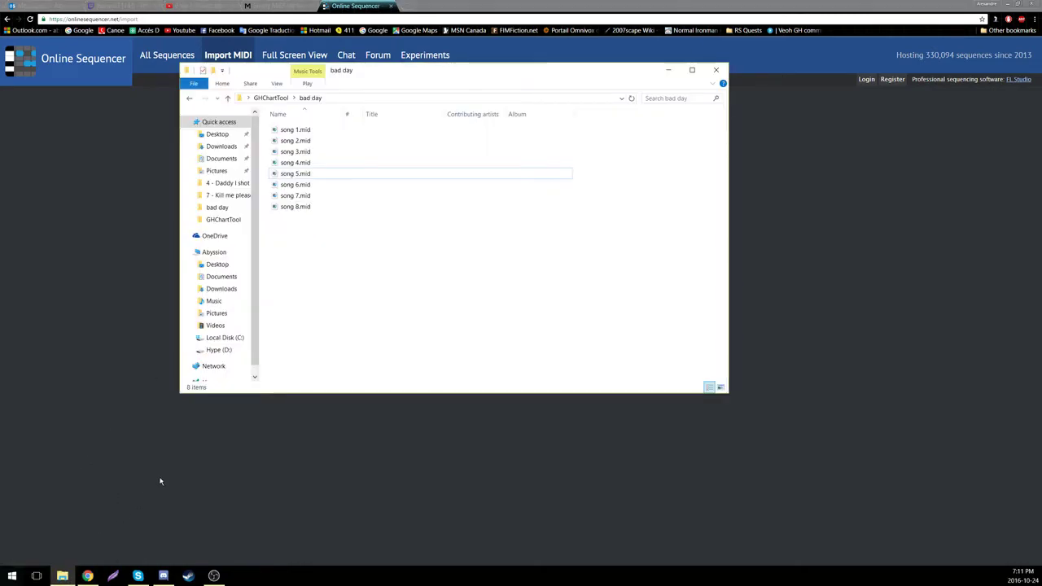
click(189, 99)
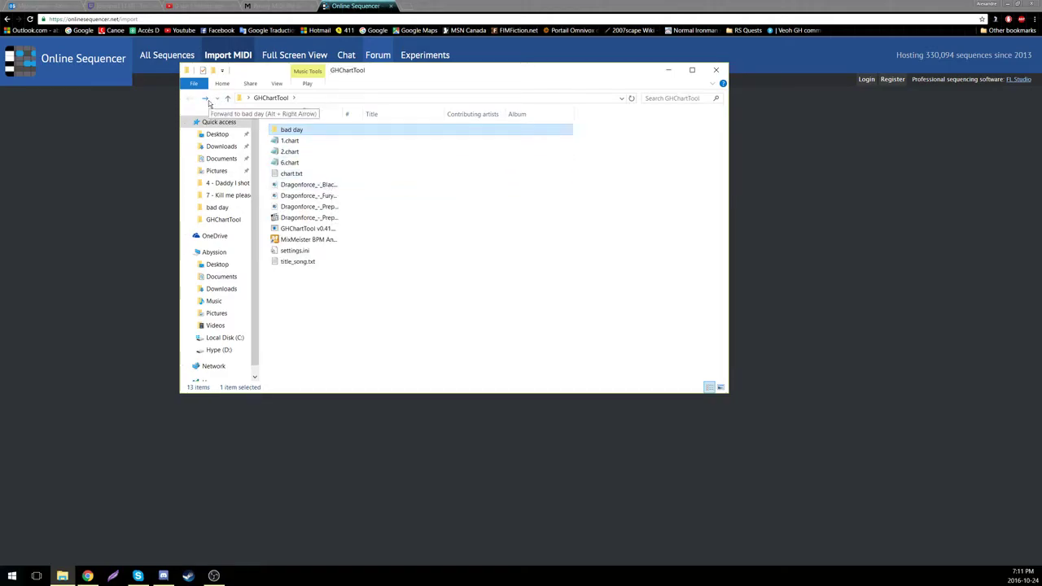
click(205, 99)
click(334, 5)
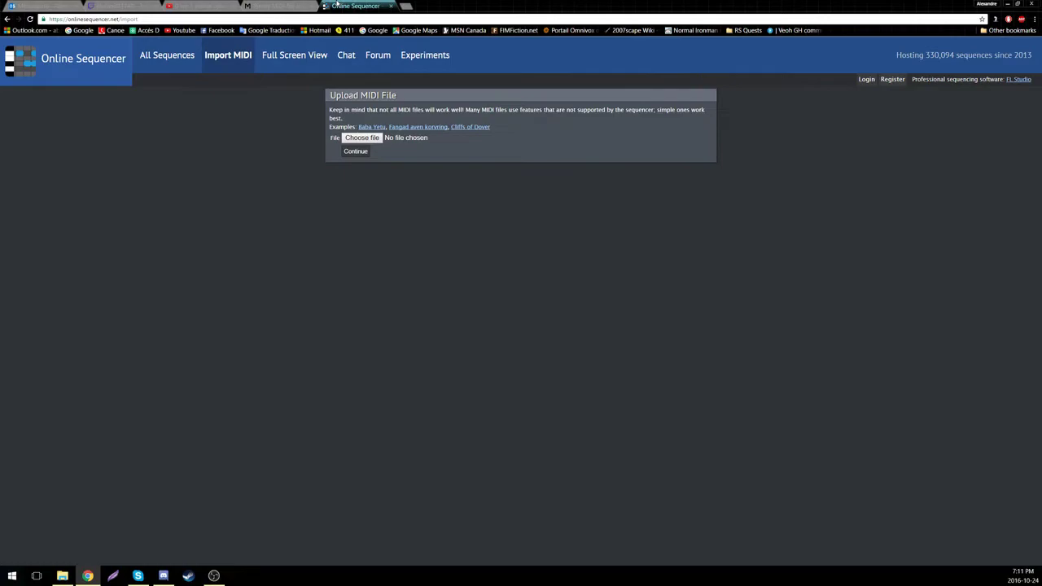
Step: Upload song 6.mid and continue to its track list
click(361, 138)
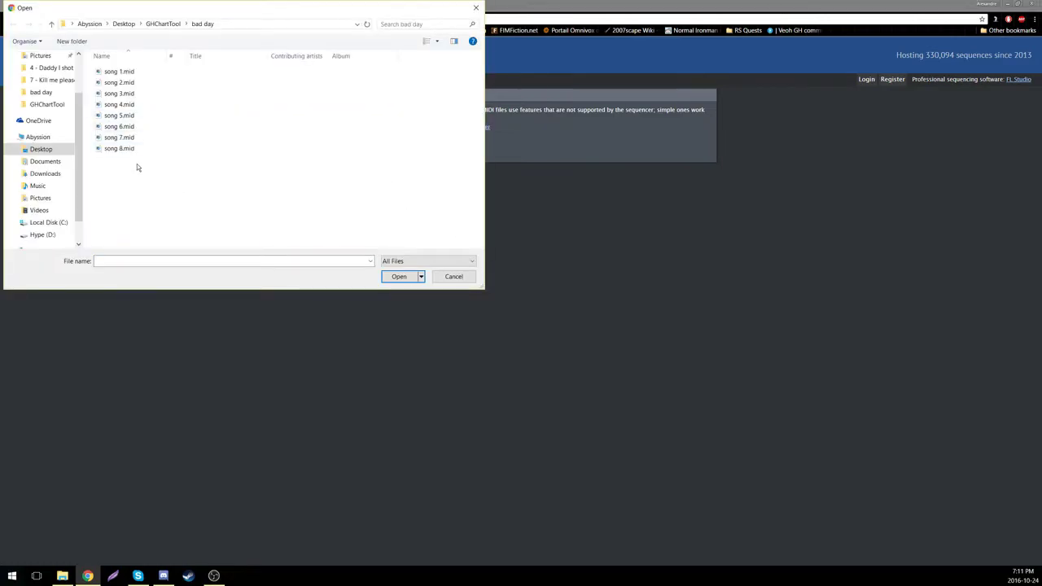
click(128, 126)
click(392, 278)
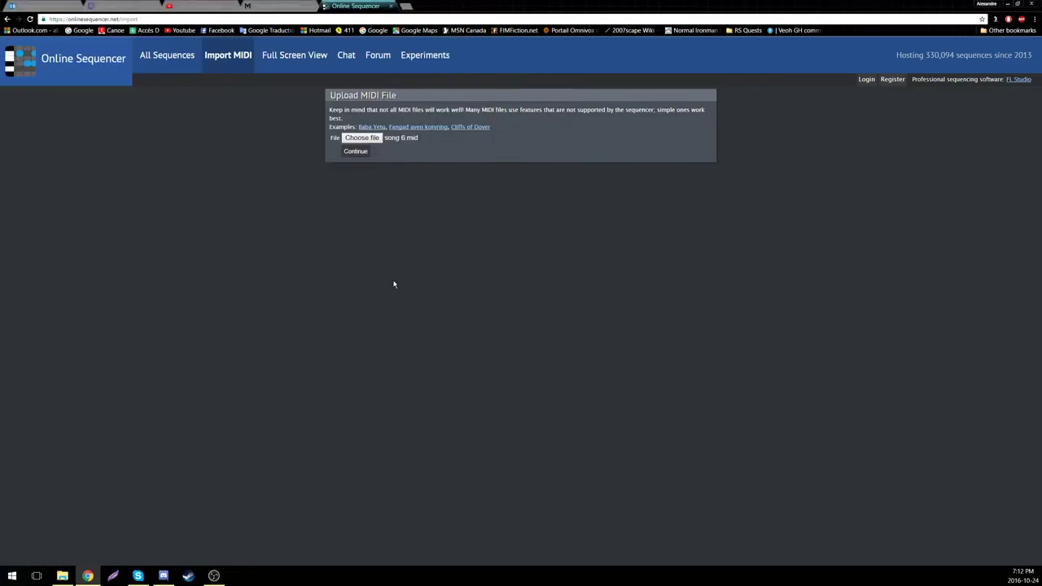
click(356, 152)
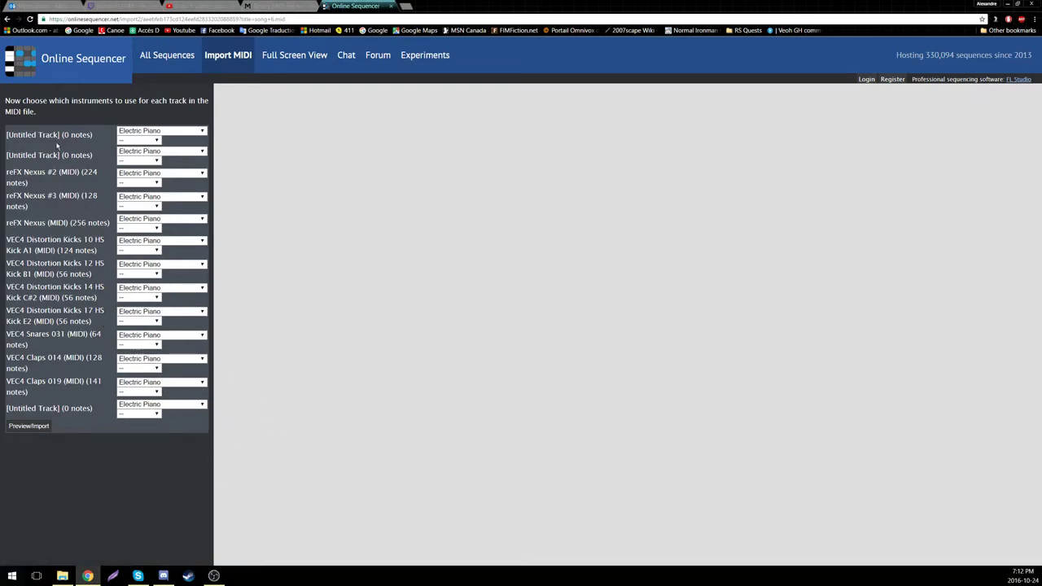
Step: Review song 6.mid's 14 tracks, highlighting the VEC4 drum and reFX Nexus tracks
drag(30, 135, 60, 298)
click(15, 218)
drag(18, 239, 101, 408)
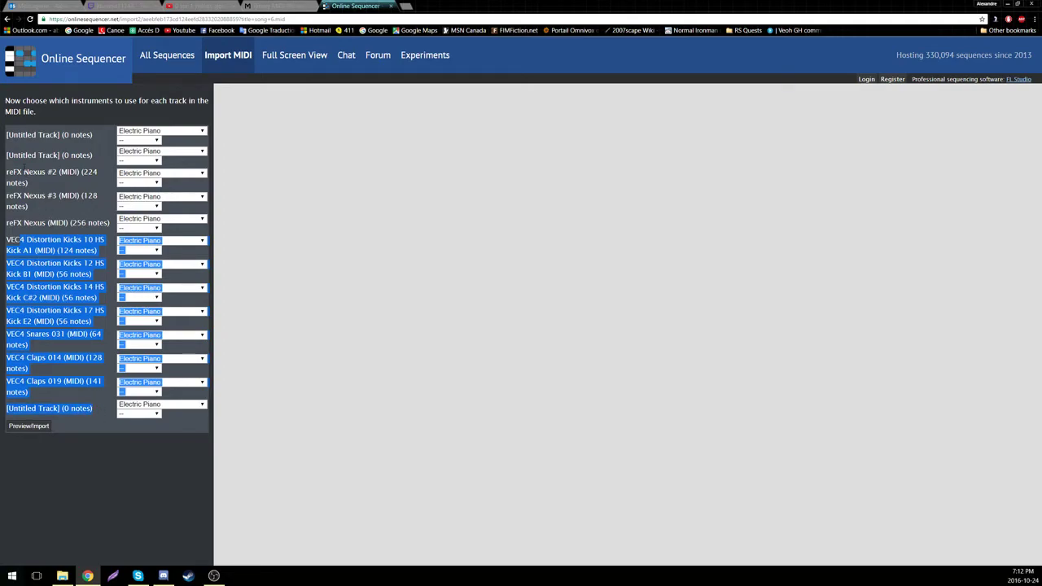
drag(24, 172, 87, 173)
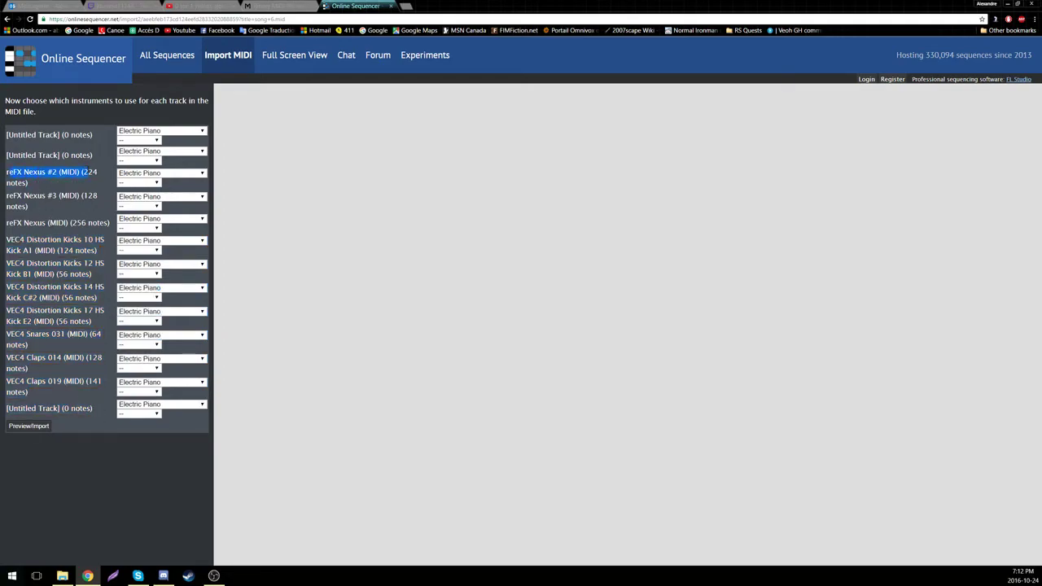
drag(24, 222, 70, 223)
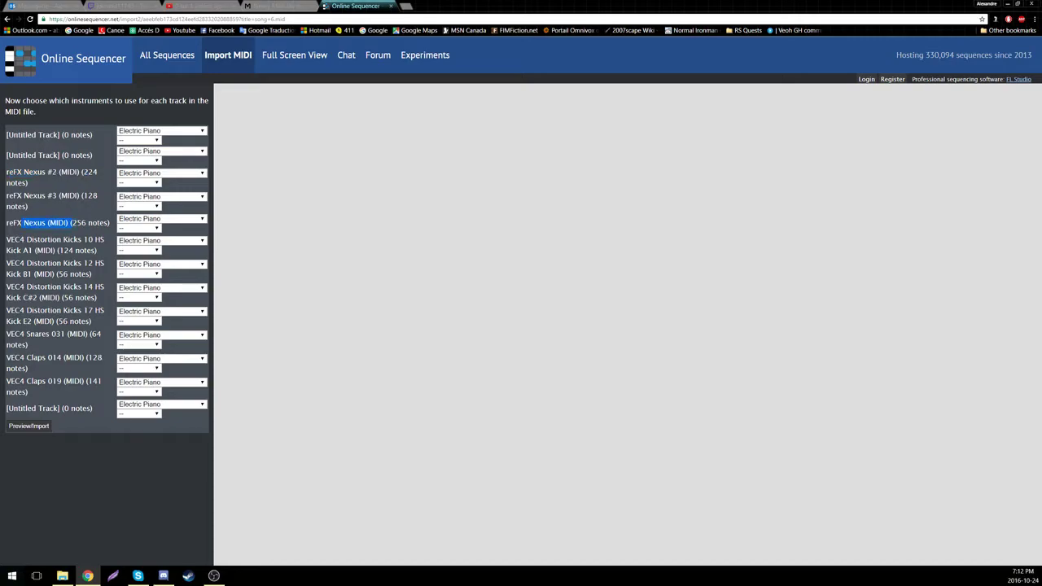
click(277, 7)
Step: Cancel the file chooser, view chart.txt in Notepad, and launch GHChartTool v0.41.exe
click(93, 147)
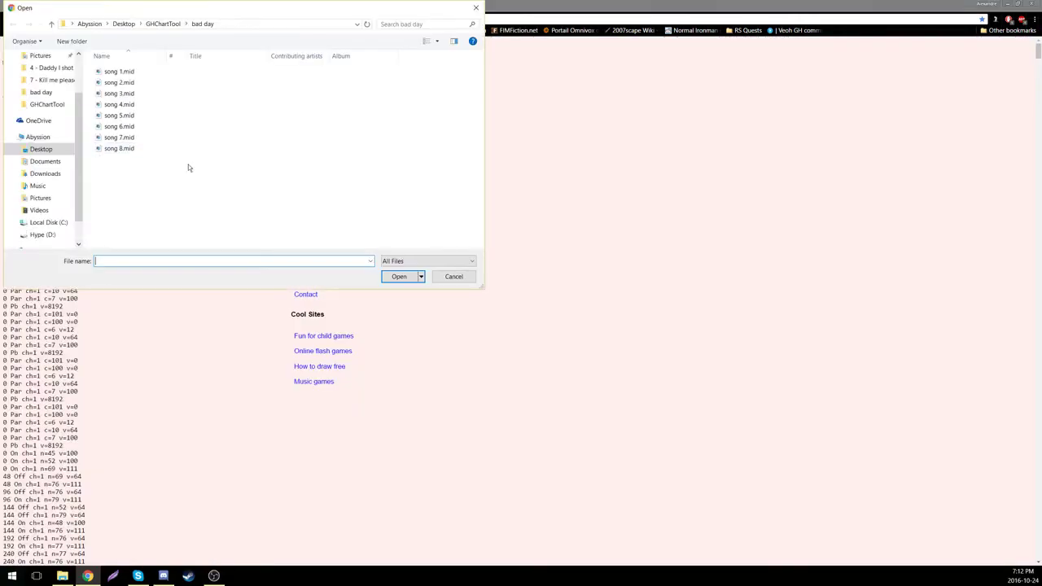
key(Escape)
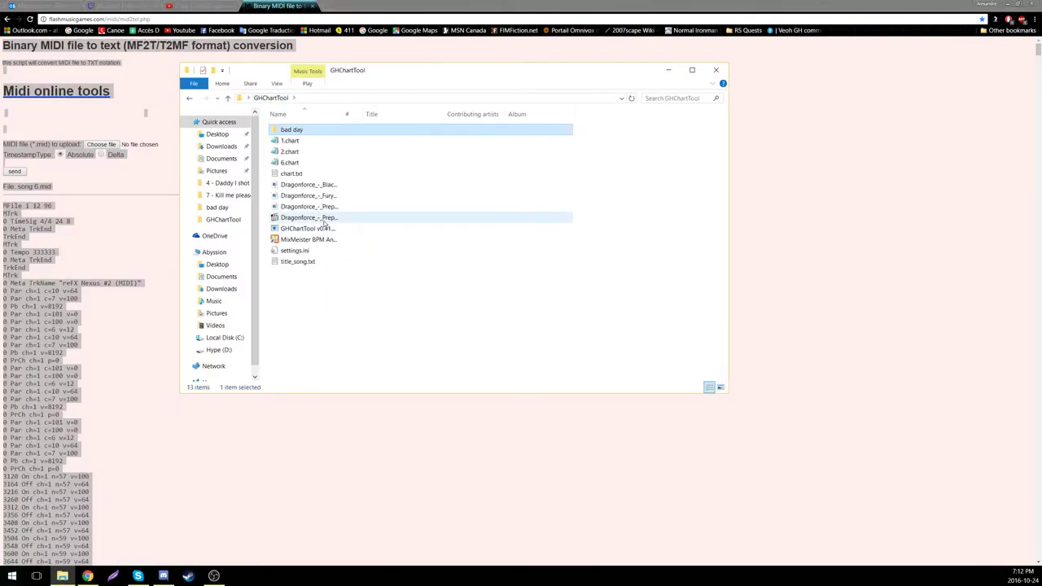
click(293, 174)
double_click(293, 174)
key(ctrl+a)
key(ctrl+v)
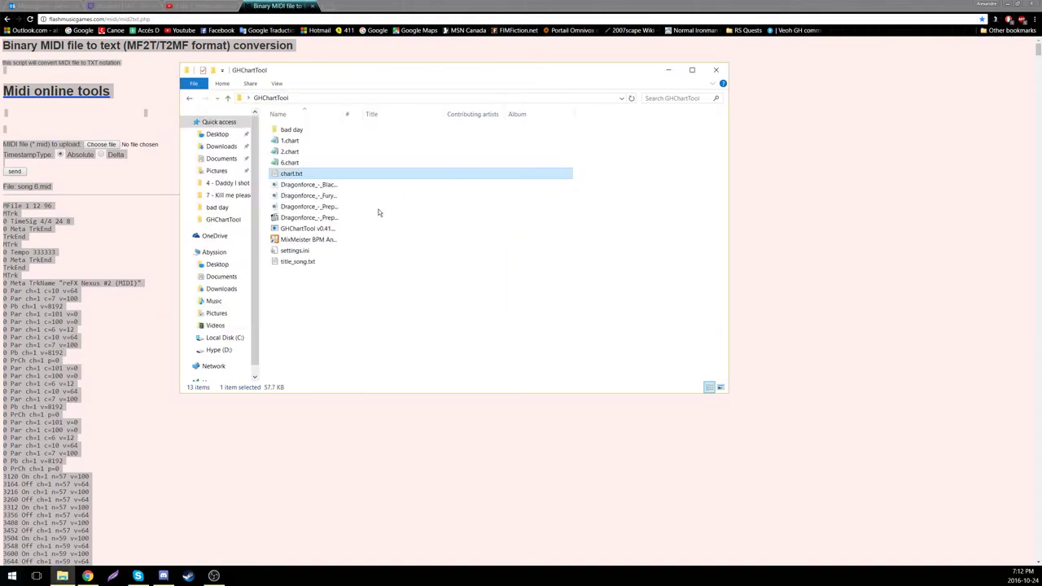
double_click(325, 229)
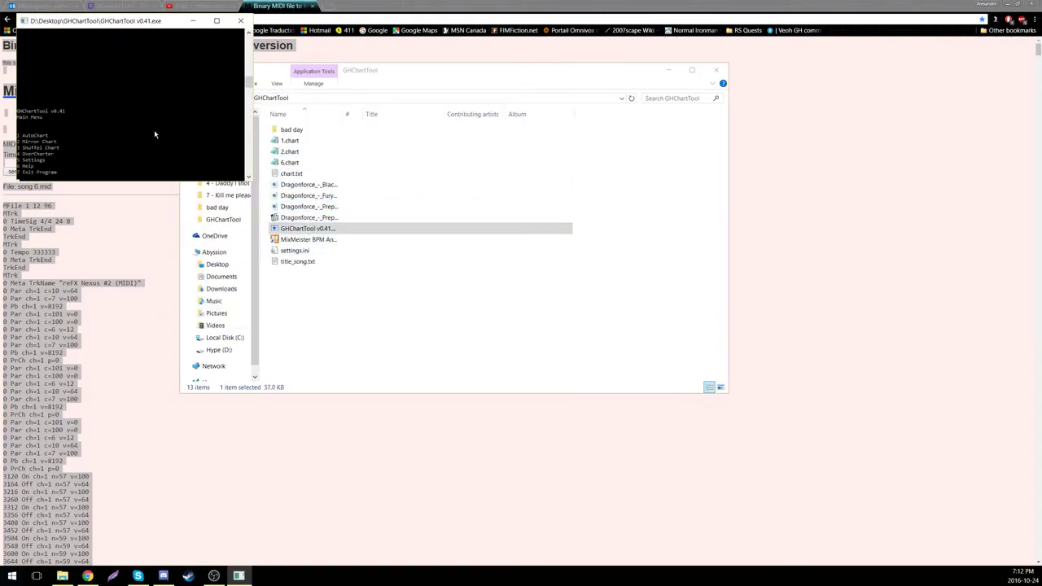
Step: Auto-chart track 1 of chart.txt with GHChartTool's AutoChart option
text(1)
key(Return)
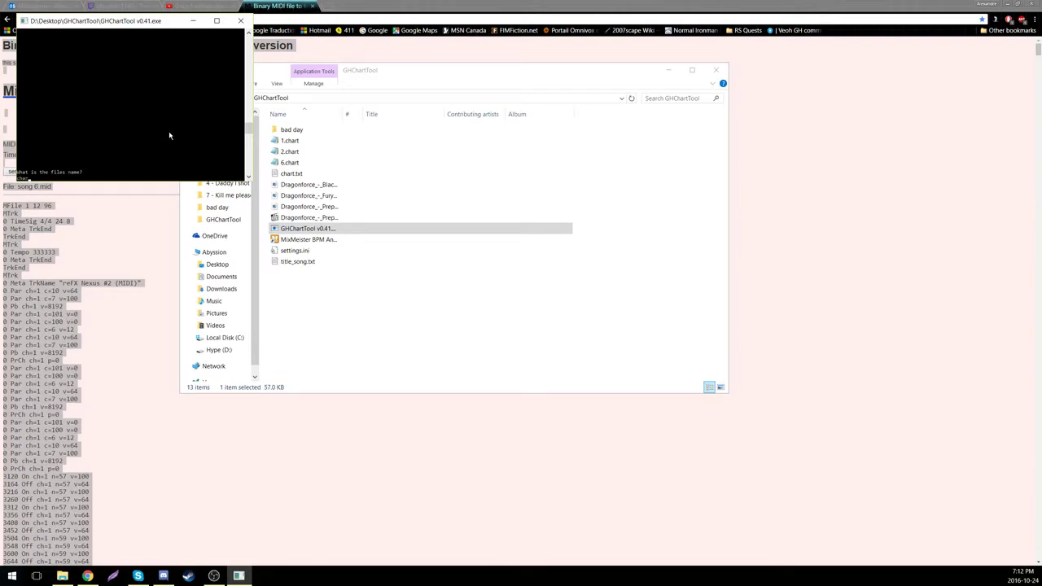
key(Return)
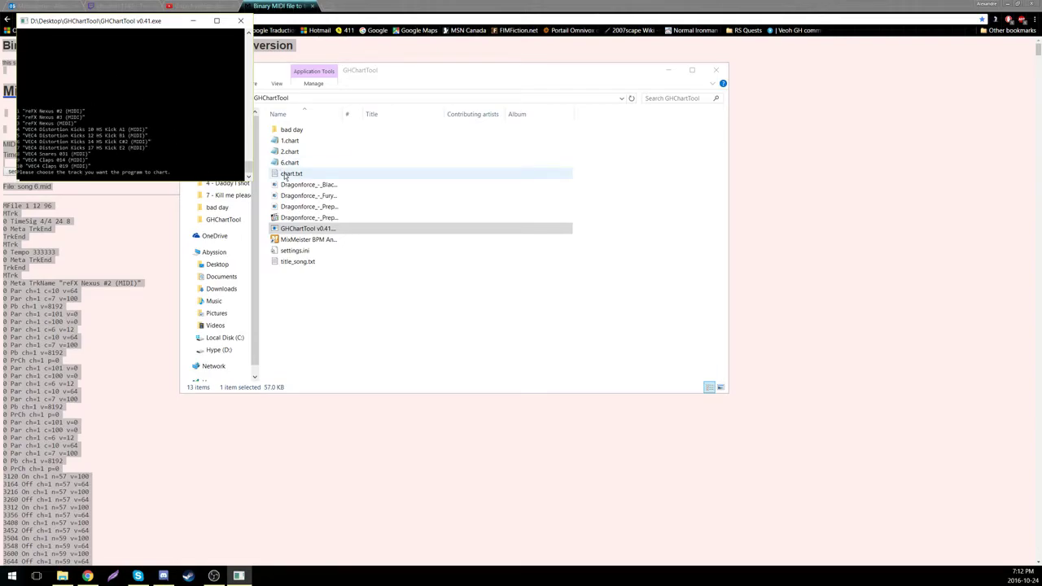
text(1)
key(Return)
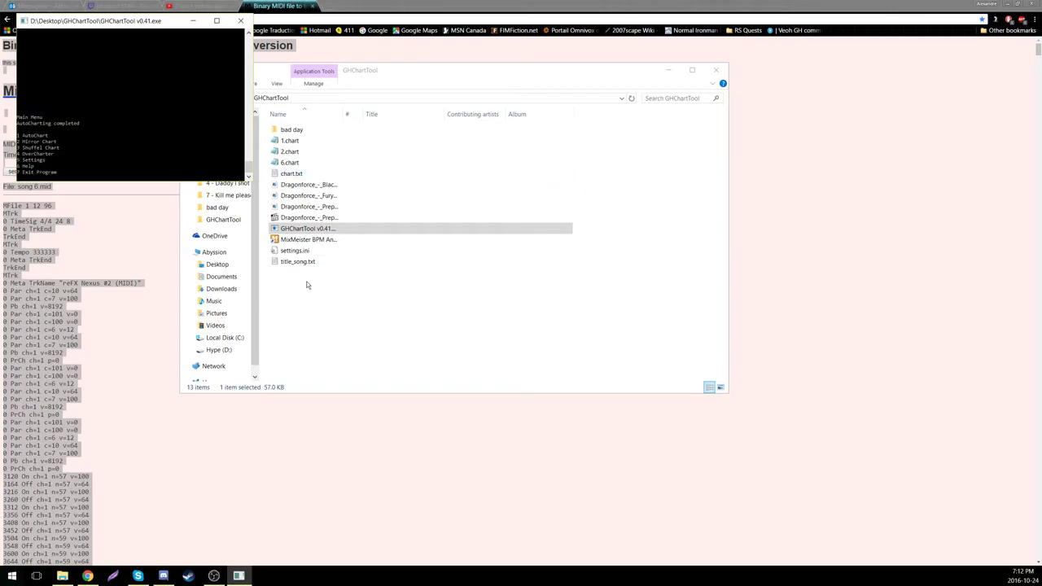
Step: Rename the generated chart.chart to 1123123.chart
click(306, 174)
right_click(306, 174)
click(269, 319)
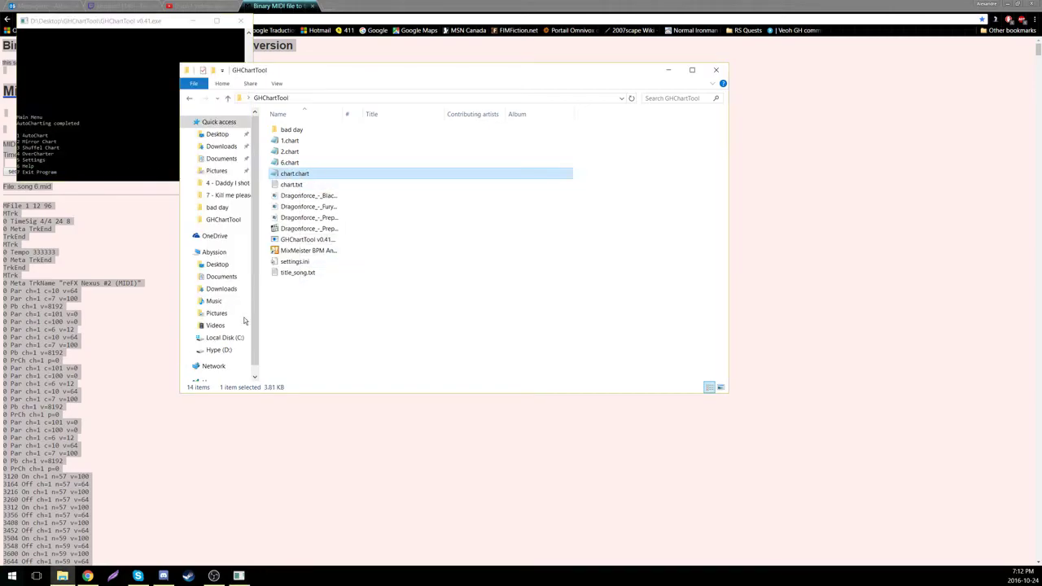
text(1123123)
key(Return)
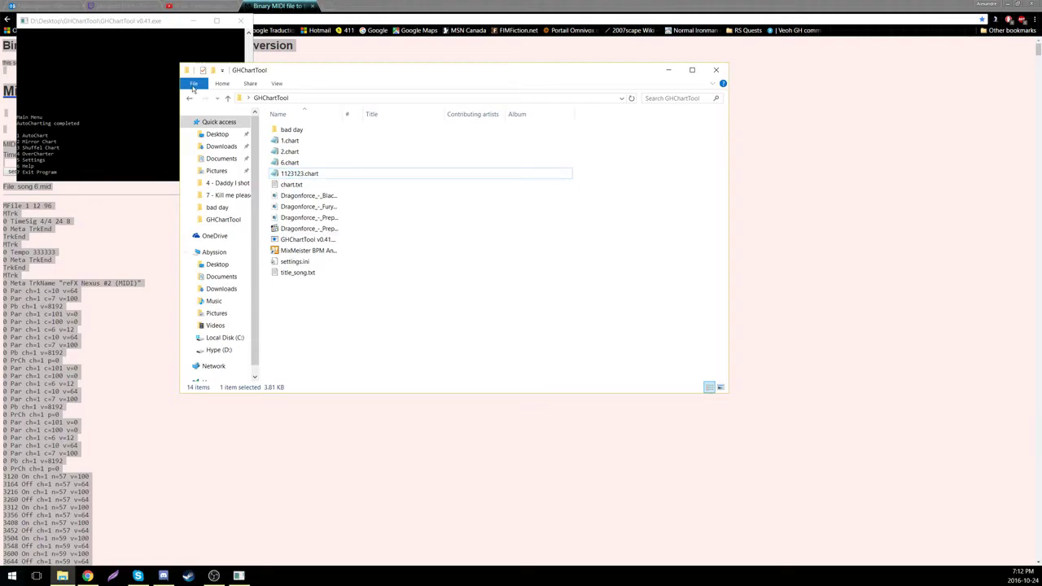
Step: Restart GHChartTool and begin another AutoChart on chart.txt
click(242, 34)
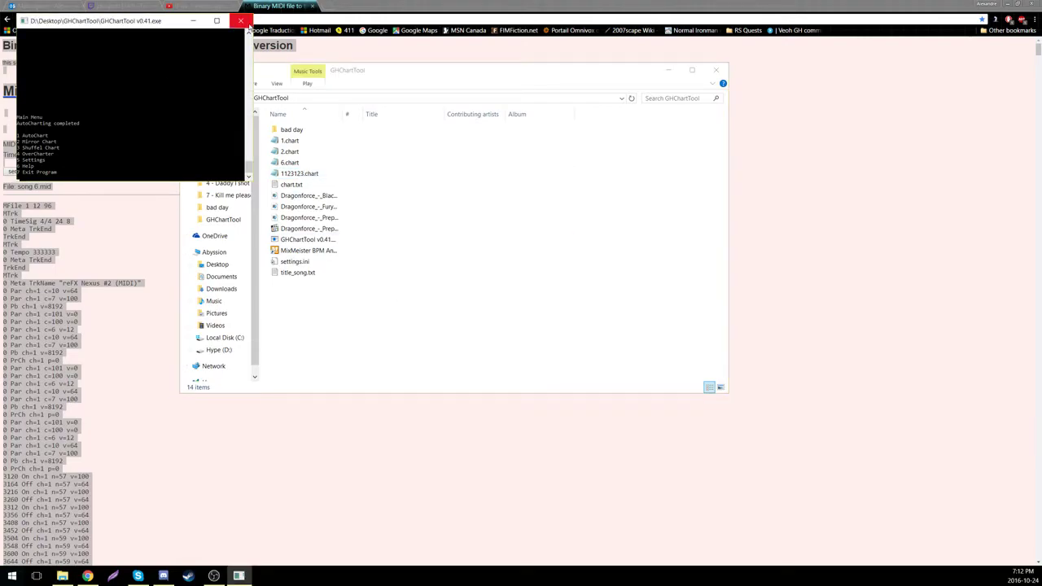
click(246, 25)
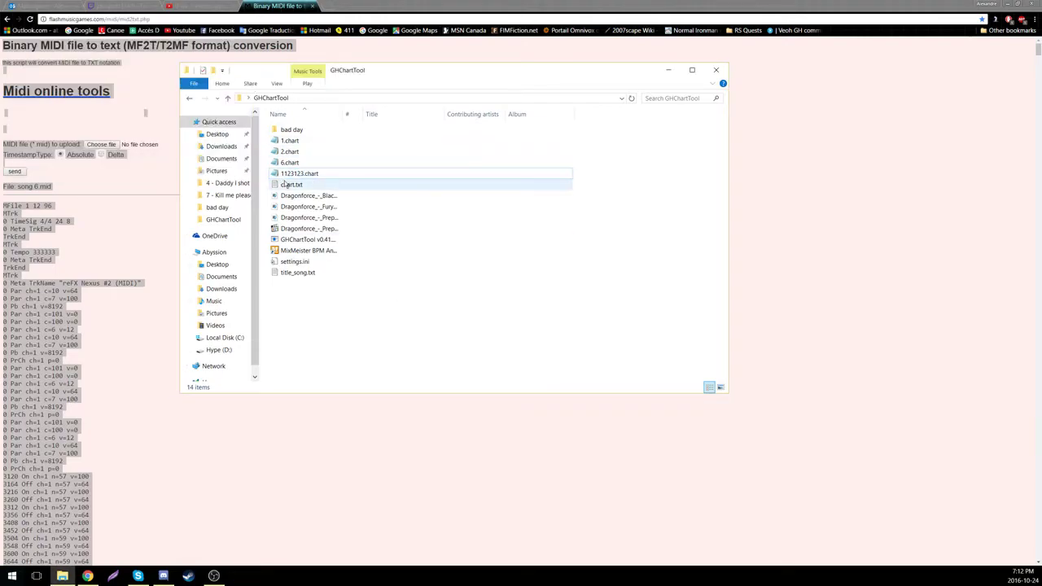
double_click(329, 242)
text(1)
key(Return)
text(cha)
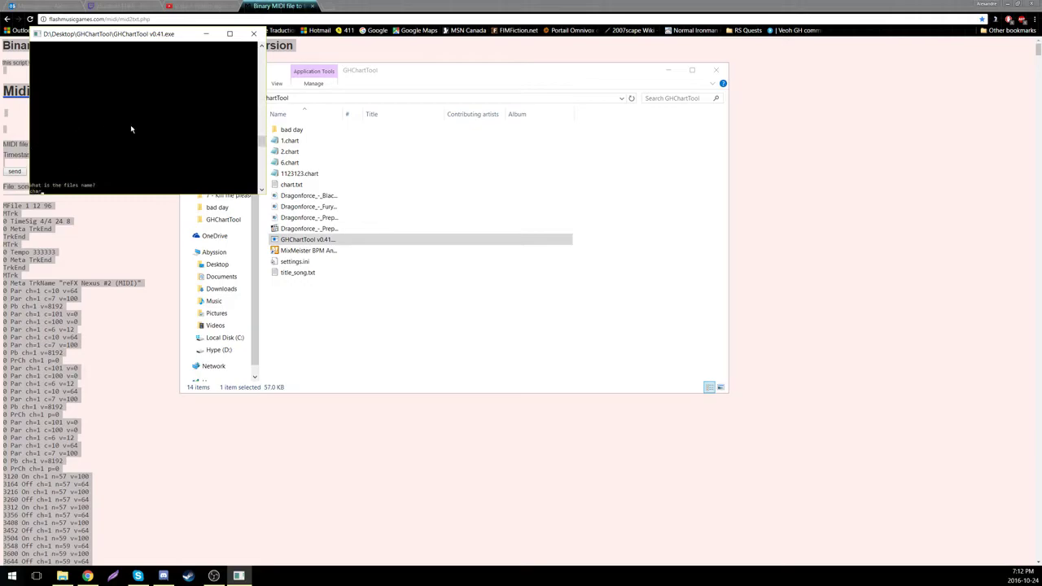
text(rt.txt)
key(Return)
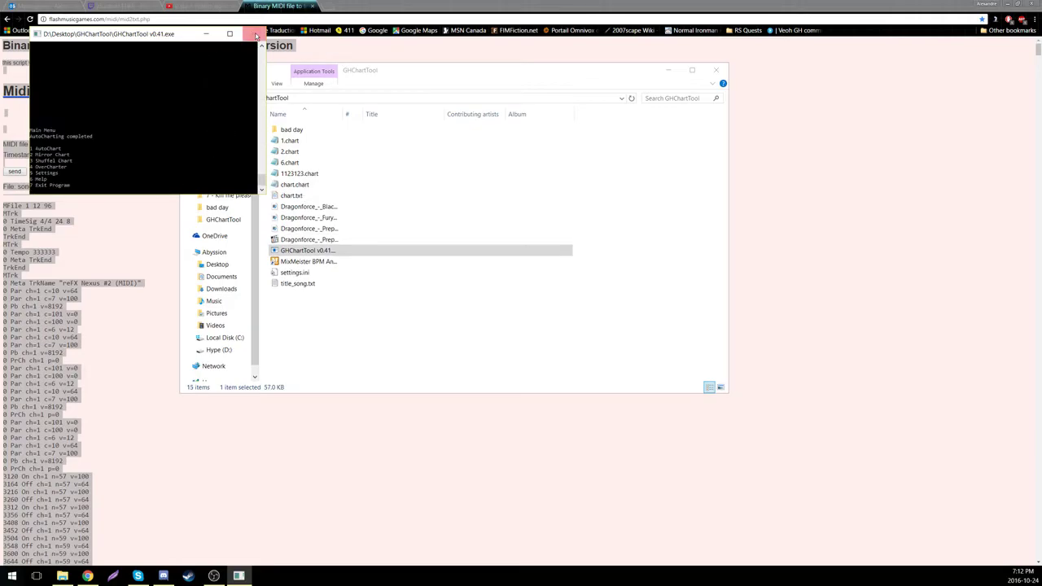
Step: Close the GHChartTool console and move 1123123.chart and chart.chart onto the desktop
click(253, 34)
click(295, 184)
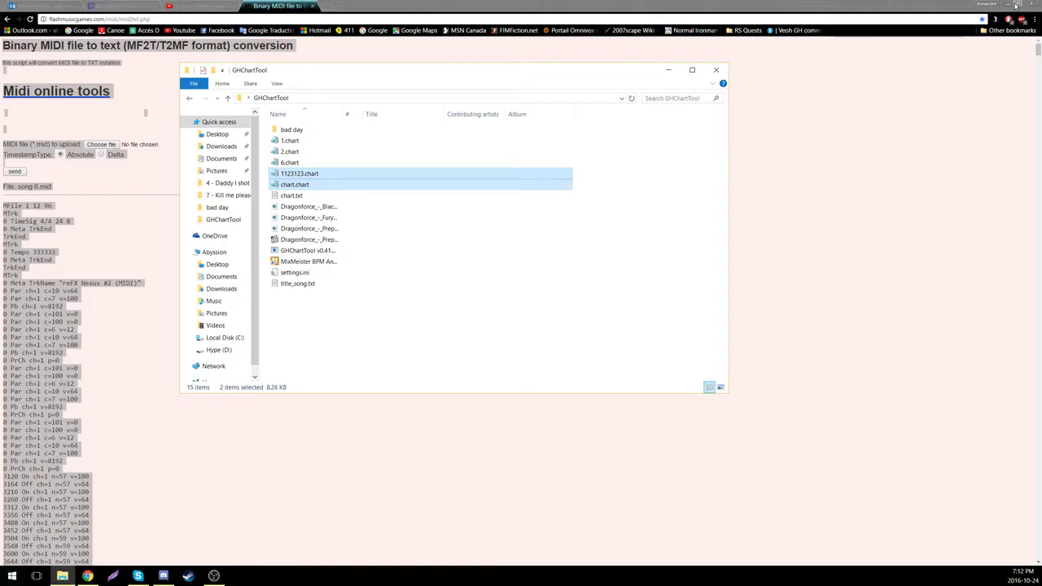
key(super+Home)
ctrl+click(318, 176)
drag(317, 178, 819, 129)
click(723, 73)
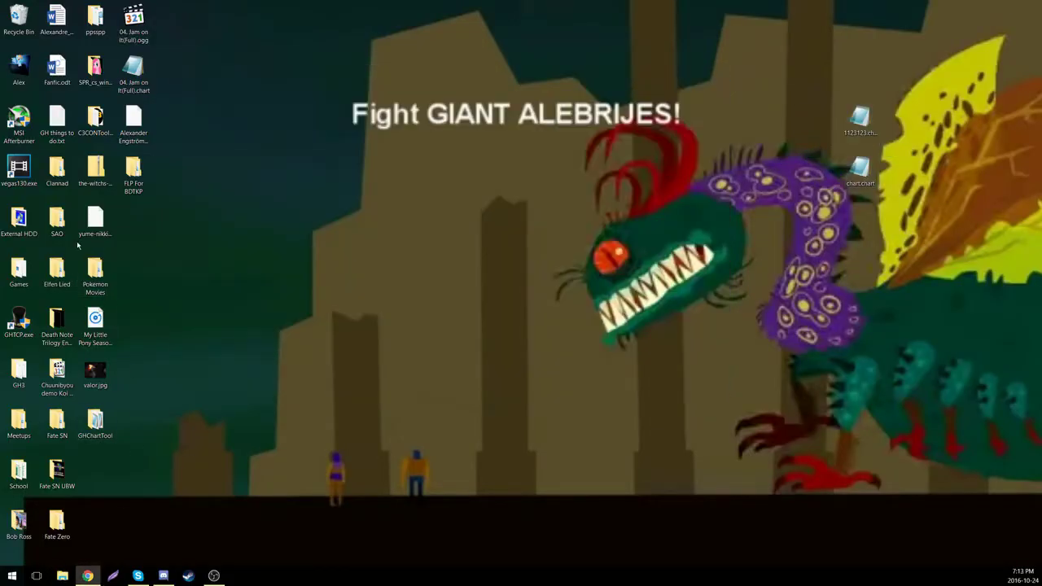
Step: In External HDD > FeedBack0.97b > Songs, create a folder named asdf and drag both charts in
double_click(15, 208)
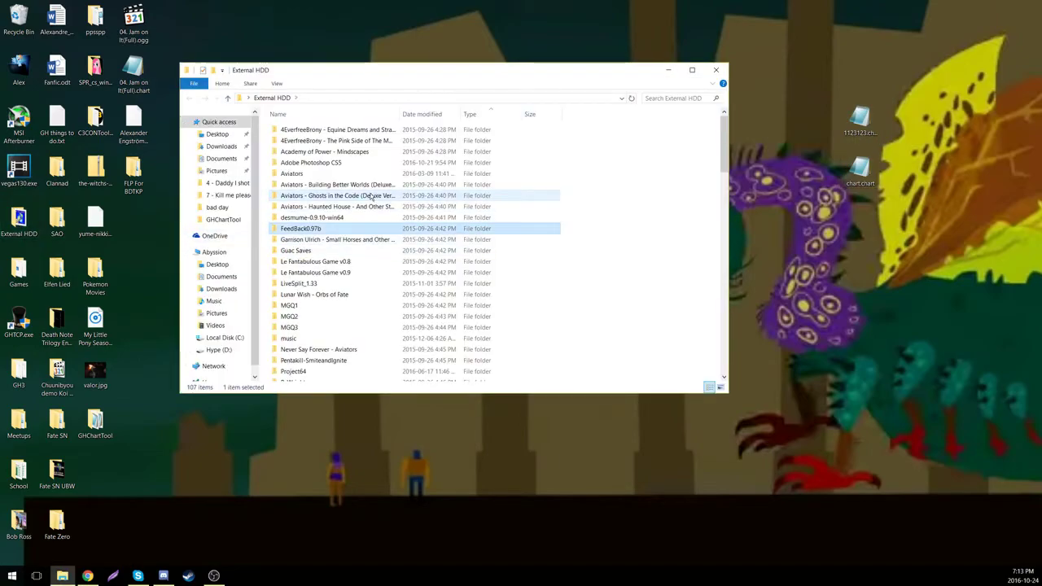
double_click(289, 140)
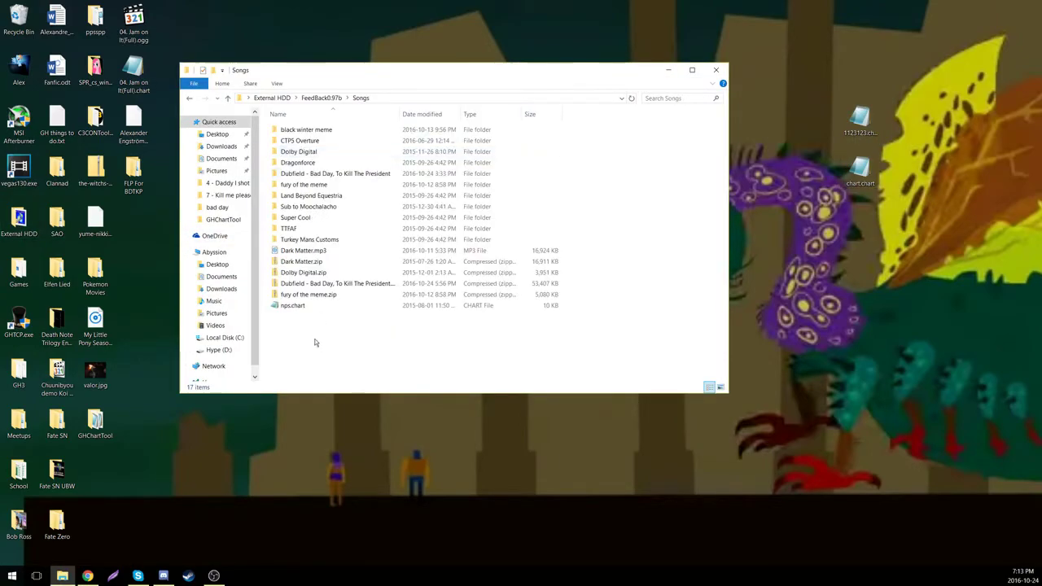
right_click(314, 343)
mouse_move(286, 473)
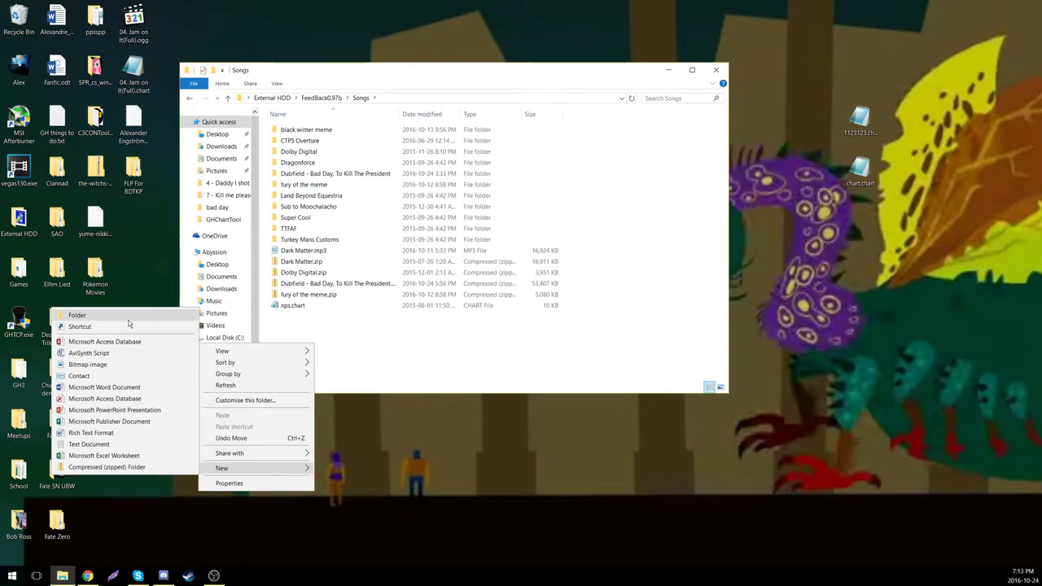
click(78, 315)
text(asdf)
click(833, 184)
drag(860, 120, 308, 98)
click(317, 97)
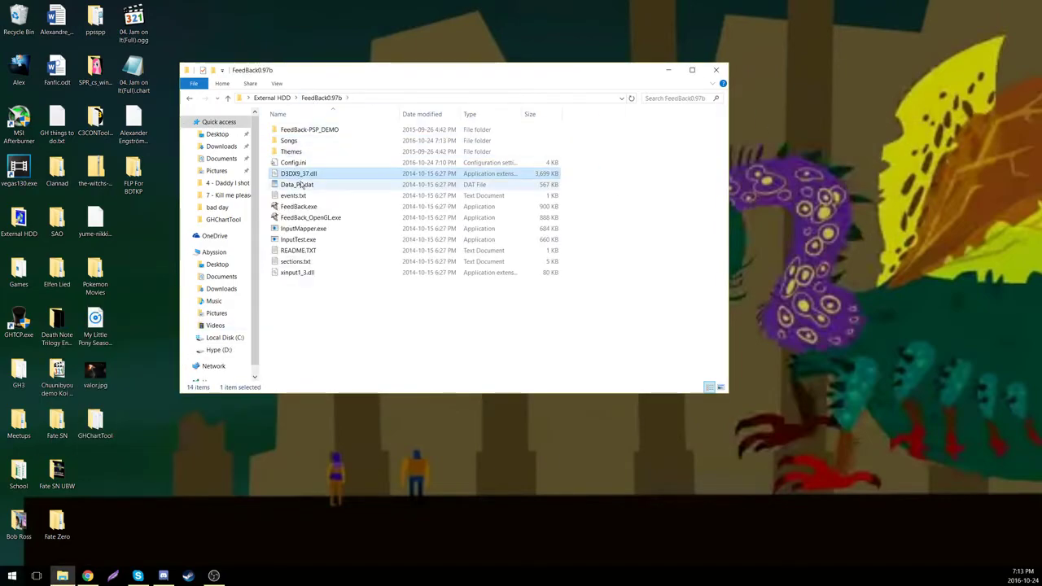
Step: Launch the FeedBack chart editor and select the Dubfield song's audio file in its song folder
double_click(346, 206)
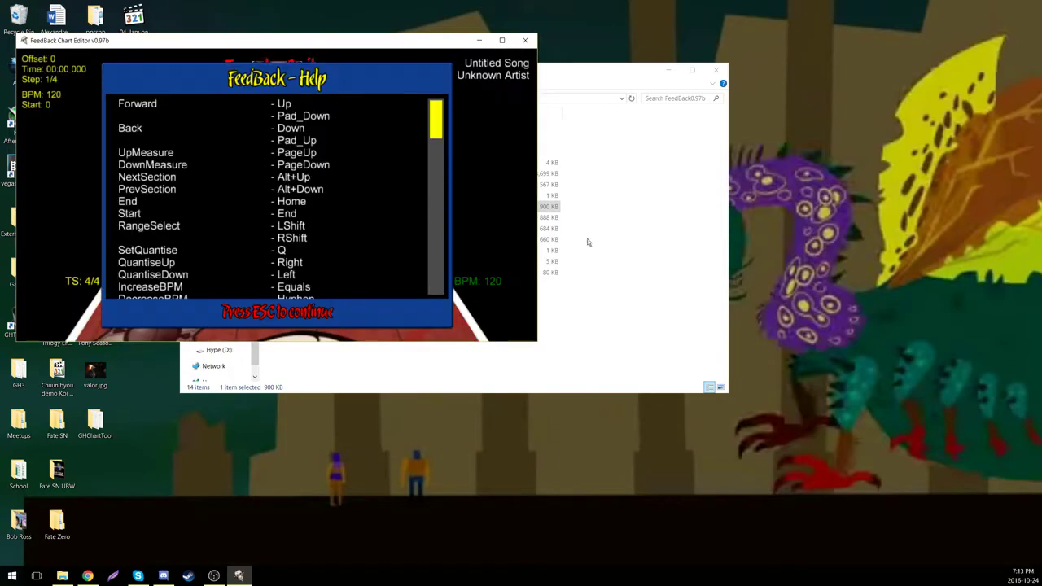
click(588, 242)
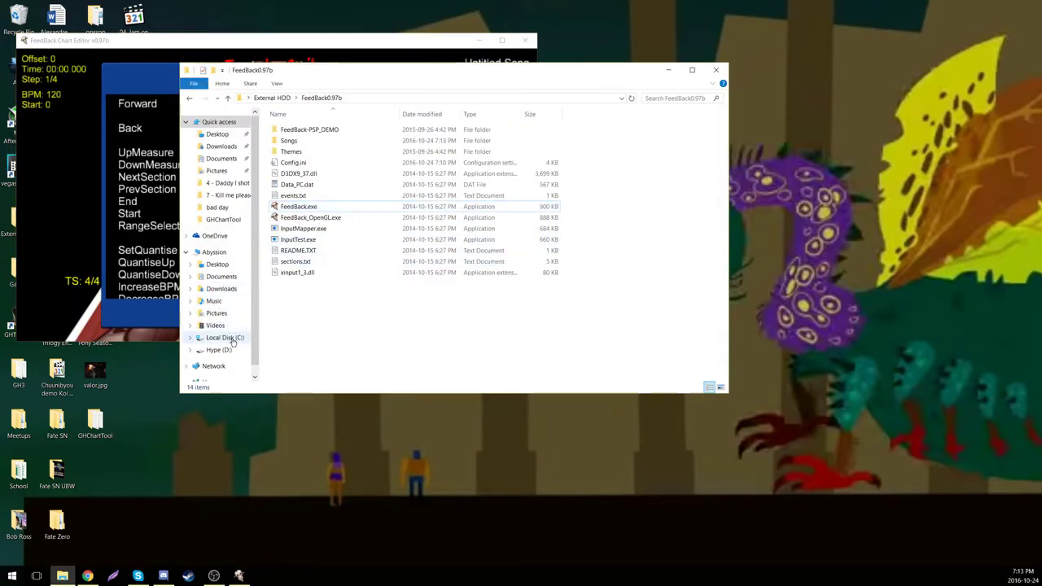
click(228, 196)
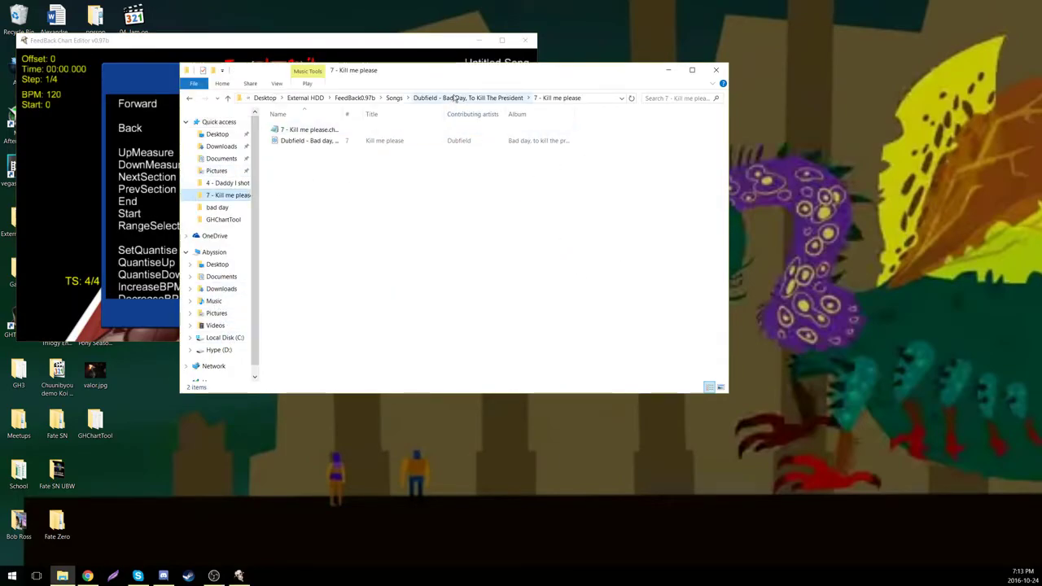
click(456, 98)
double_click(325, 184)
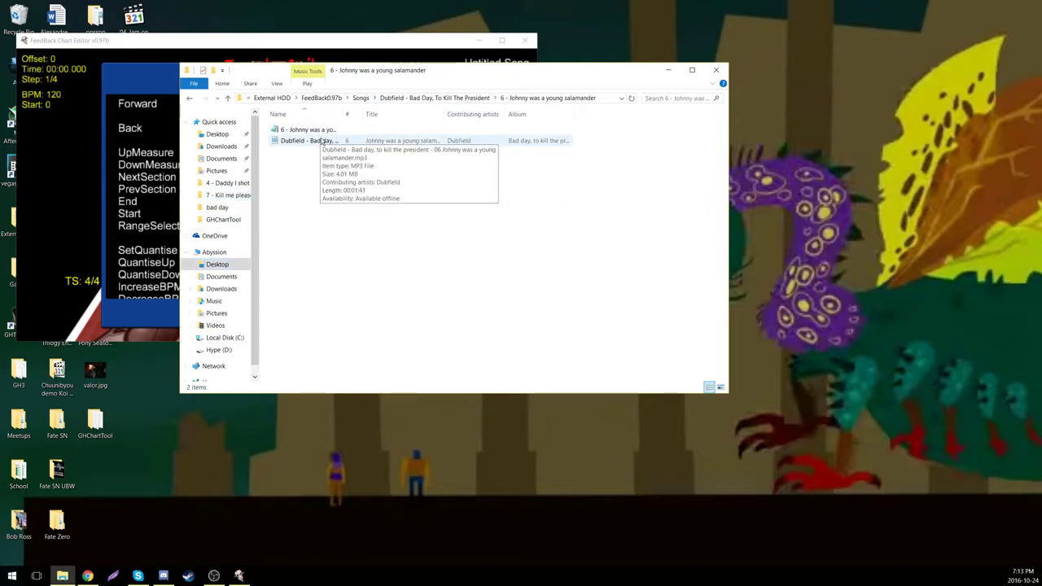
click(322, 142)
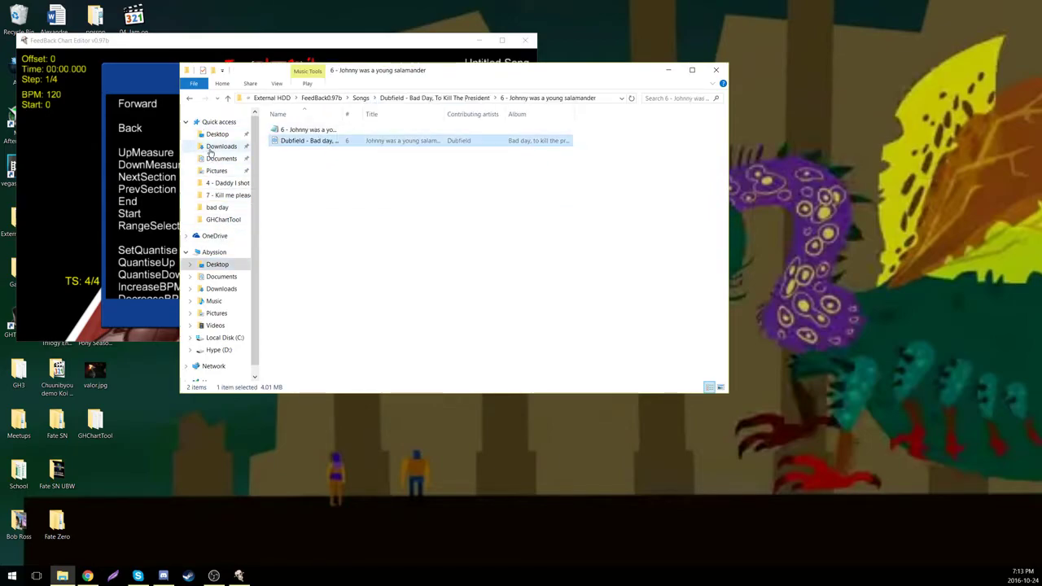
Step: Navigate back through the folders to return to the Songs folder
click(188, 98)
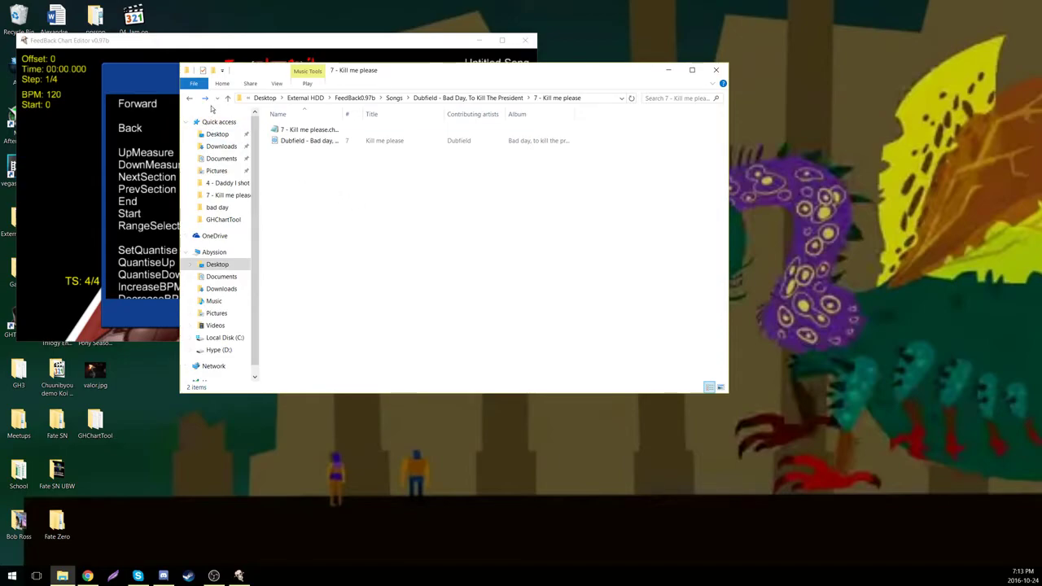
click(188, 98)
click(188, 99)
click(188, 99)
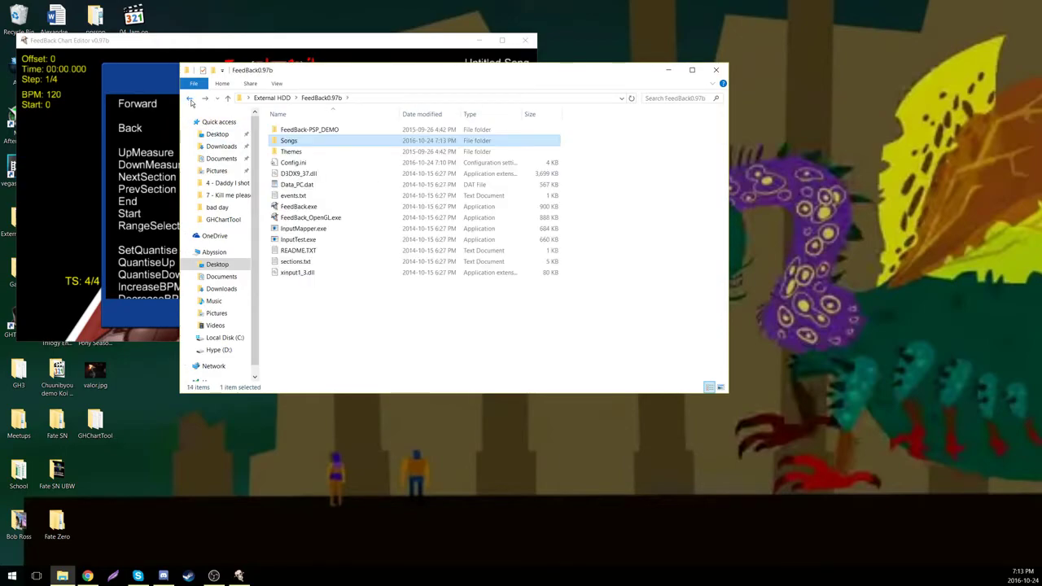
click(189, 98)
click(203, 98)
click(204, 99)
Step: Check the empty asdf folder, then drag 1123123.chart and chart.chart from Songs into it
double_click(293, 130)
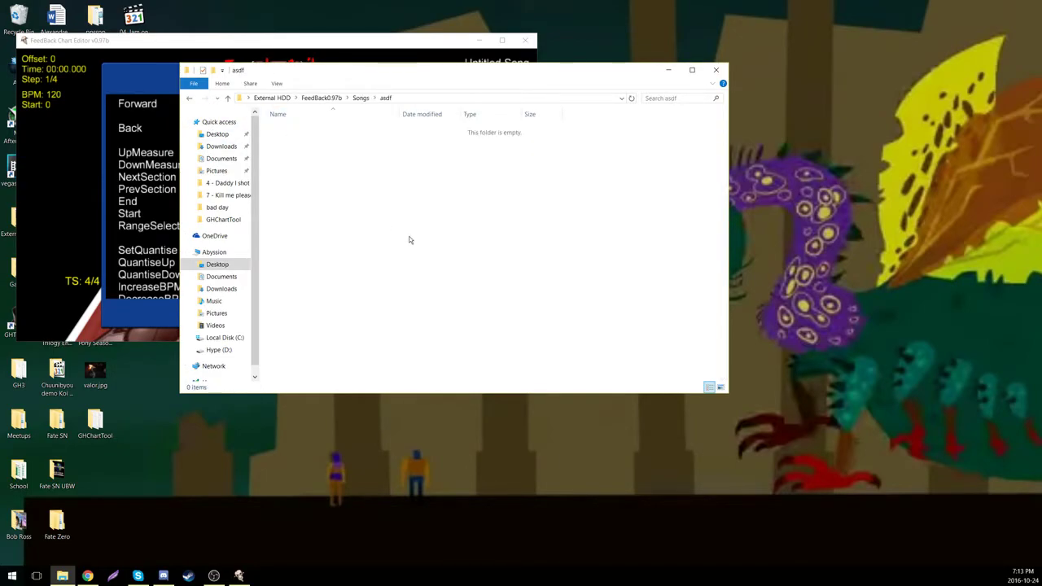
click(363, 98)
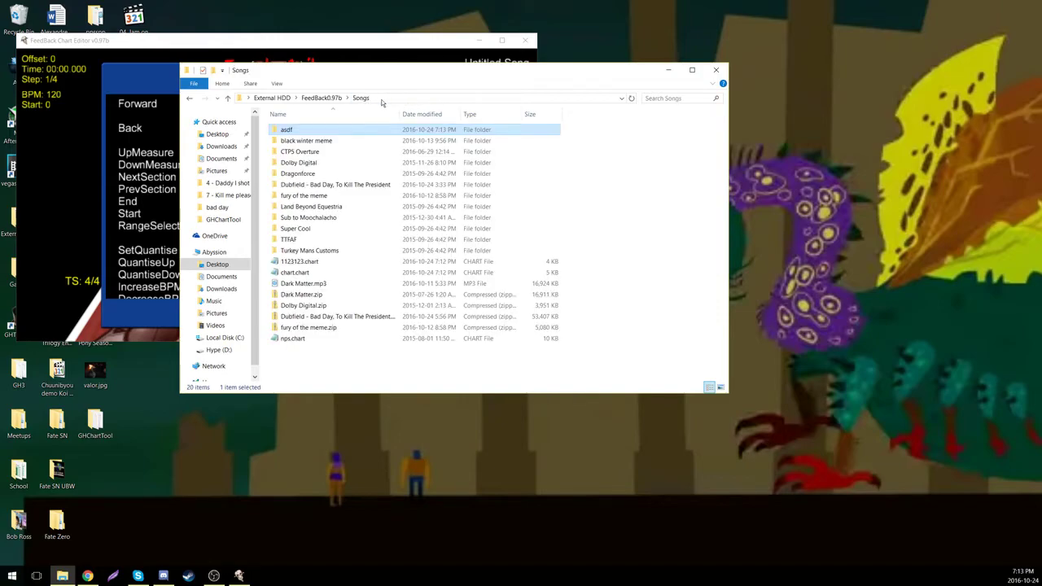
double_click(318, 130)
click(228, 98)
click(299, 262)
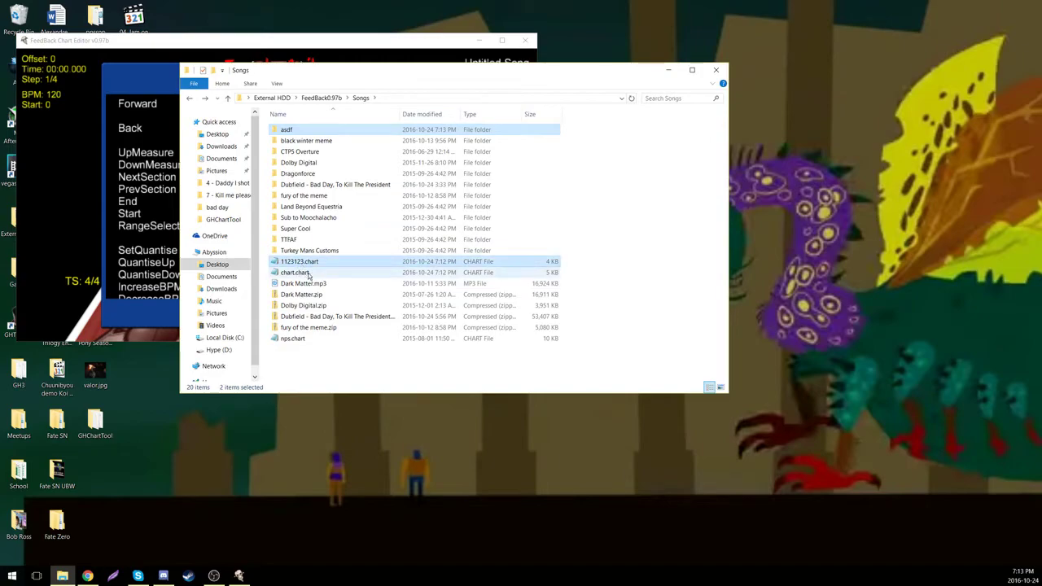
shift+click(308, 276)
drag(308, 276, 304, 130)
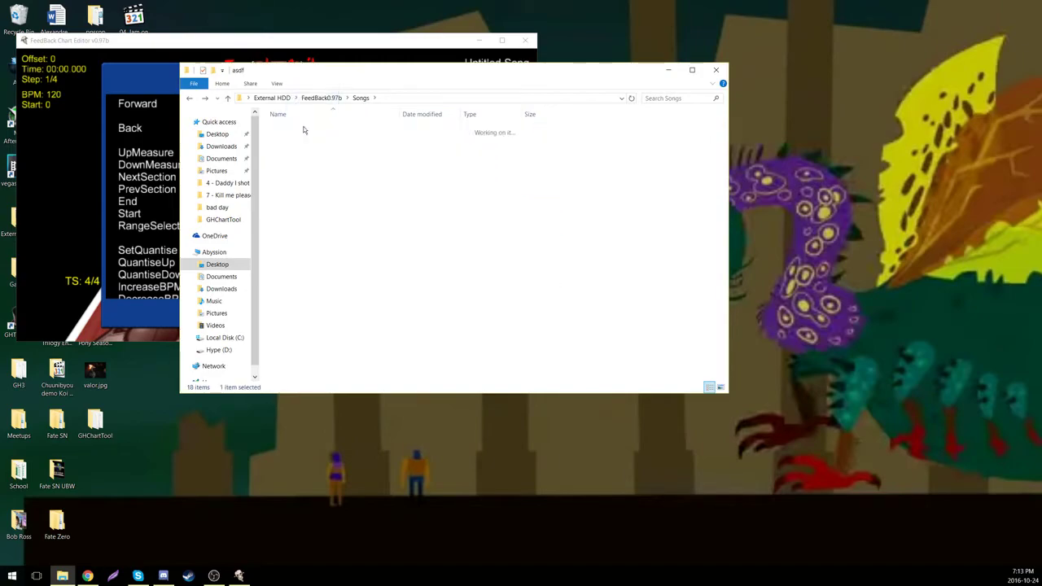
Step: Close Explorer, dismiss the editor's help, and load 1123123.chart from the asdf folder
click(716, 69)
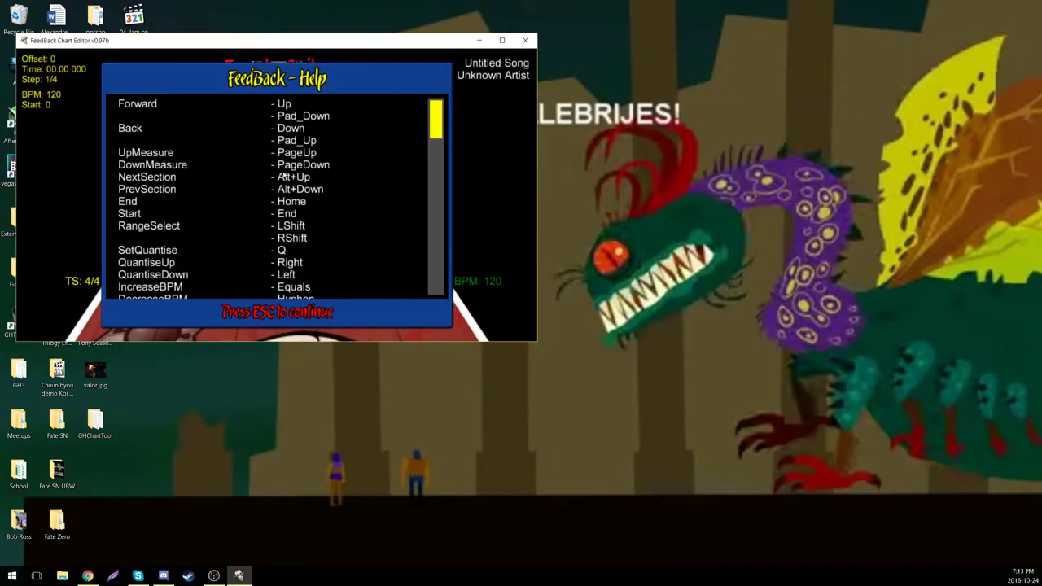
key(Escape)
key(Escape)
click(285, 174)
key(Down)
key(Down)
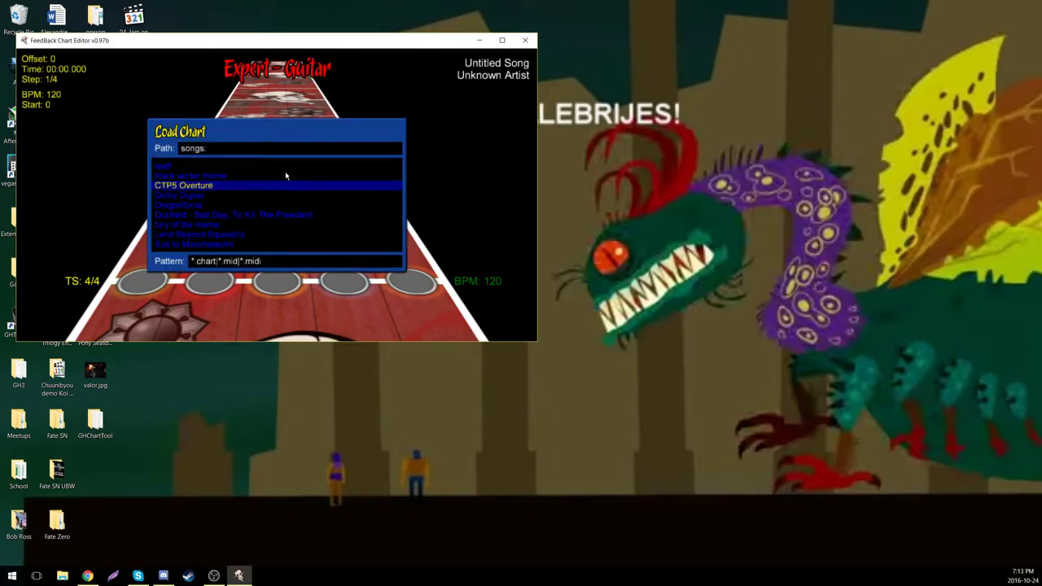
key(Up)
key(Up)
key(Return)
key(Return)
key(Escape)
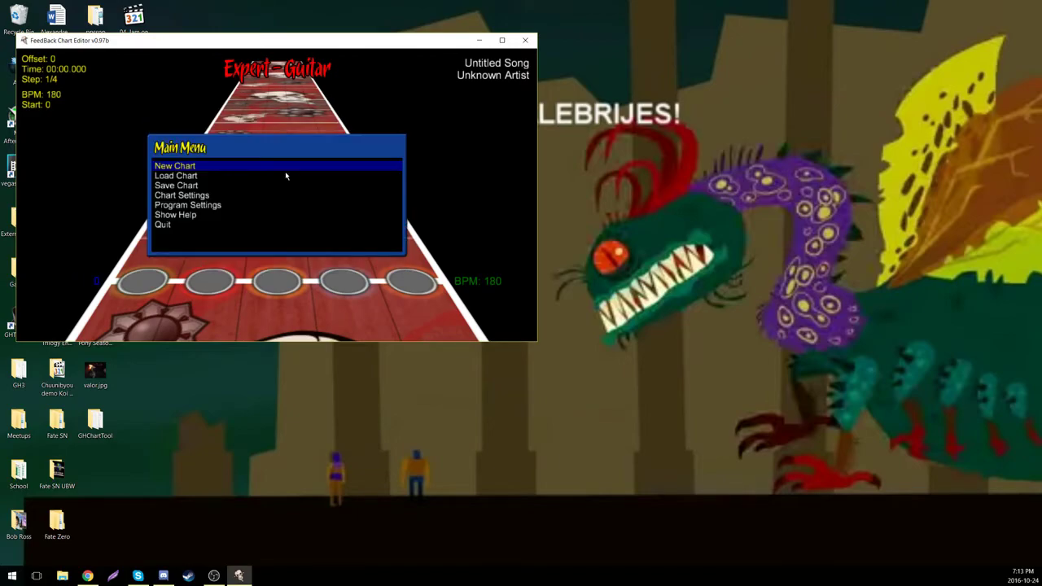
key(Down)
key(Down)
key(Down)
key(Down)
Step: Set 1123123.chart's audio to the 1123123 mp3 in Chart Settings
key(Return)
key(Down)
key(Down)
key(Escape)
key(Down)
key(Down)
key(Down)
key(Return)
key(Down)
key(Down)
key(Down)
key(Down)
key(Down)
key(Down)
key(Down)
key(Down)
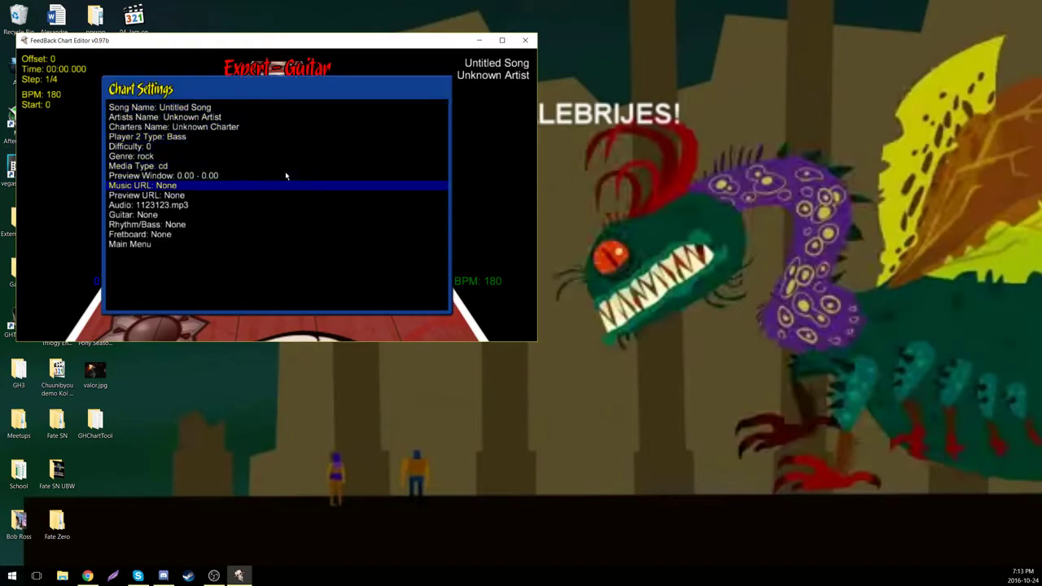
key(Down)
key(Down)
key(Return)
key(Down)
key(Return)
key(Escape)
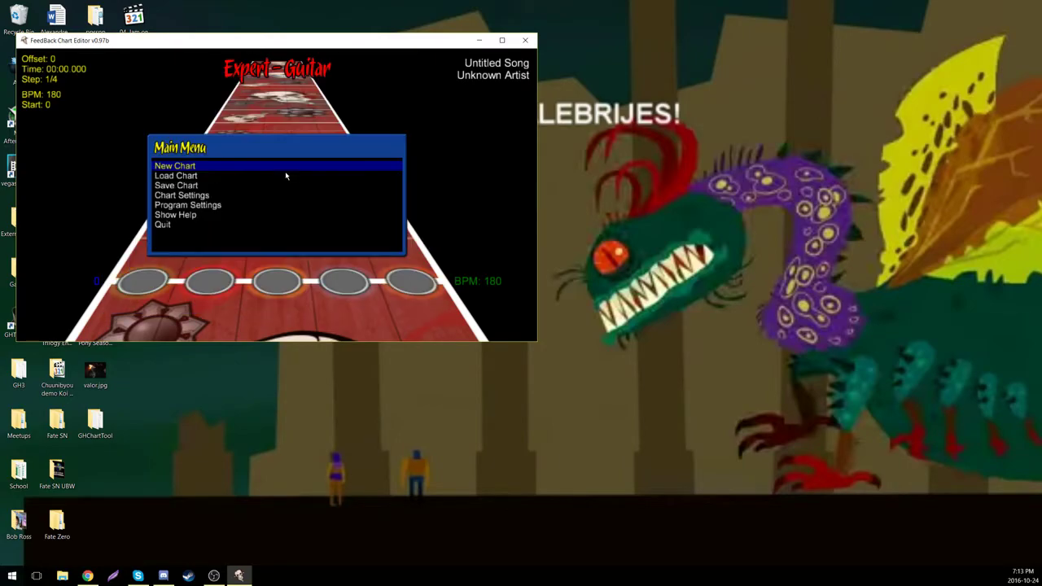
key(Escape)
Step: Play and scroll through the 1123123.chart preview
key(space)
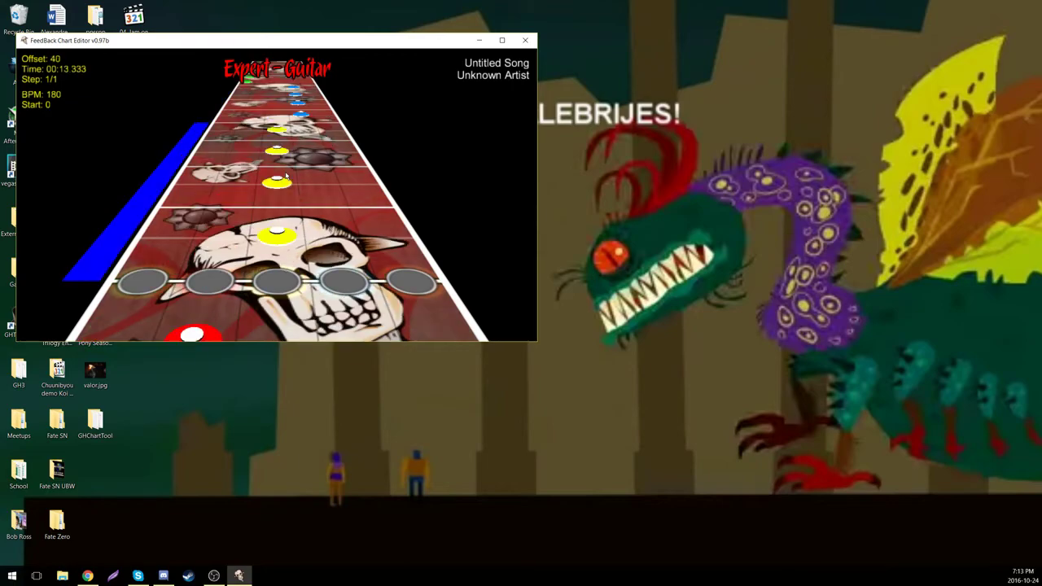
scroll(285, 175, up, 20)
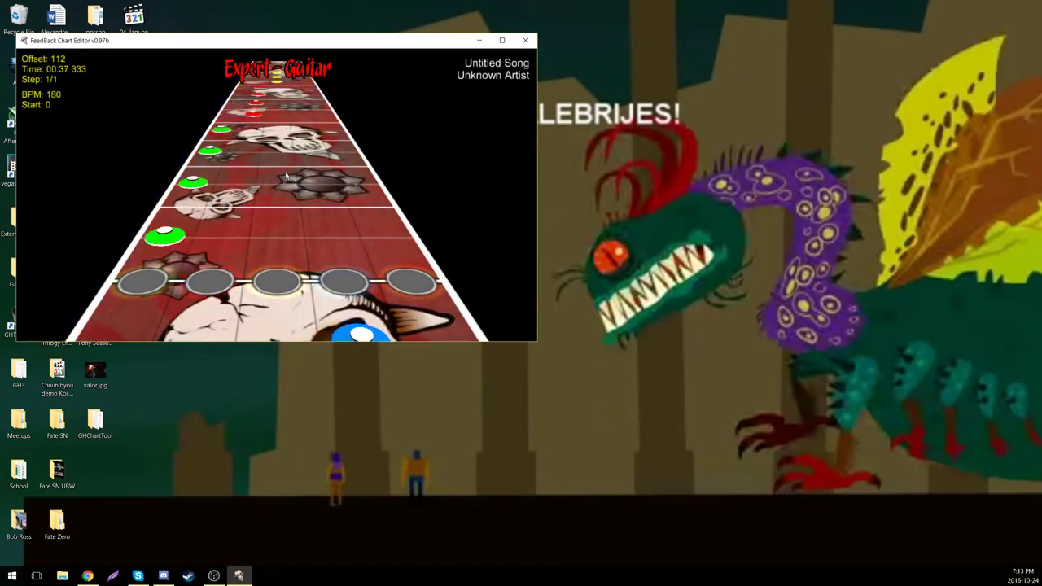
scroll(286, 175, up, 20)
Step: Load chart.chart from the asdf folder via Main Menu > Load Chart
key(Escape)
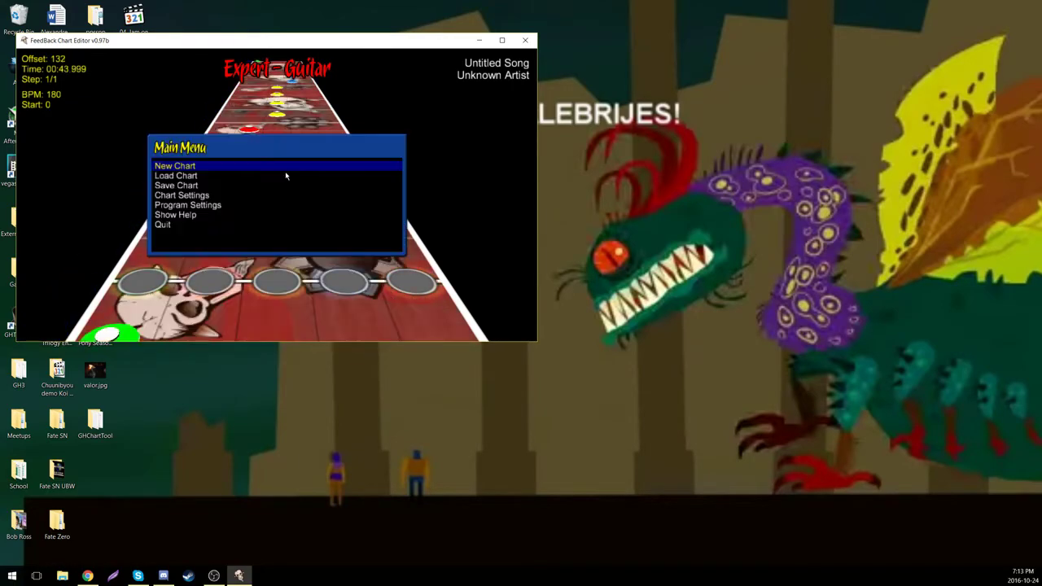
key(Down)
key(Down)
key(Up)
key(Return)
key(Down)
key(Down)
key(Up)
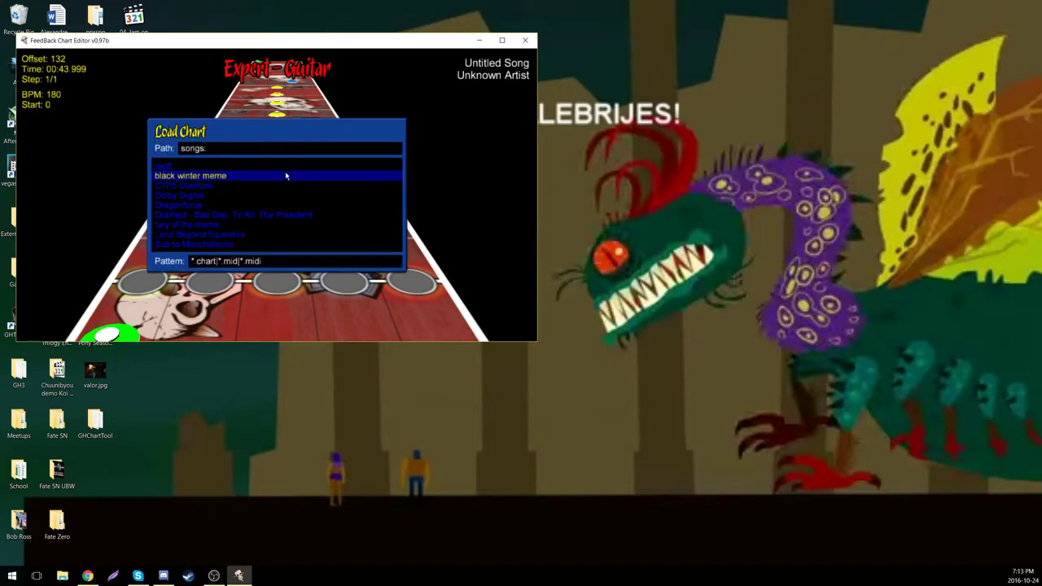
key(Up)
key(Return)
key(Down)
key(Down)
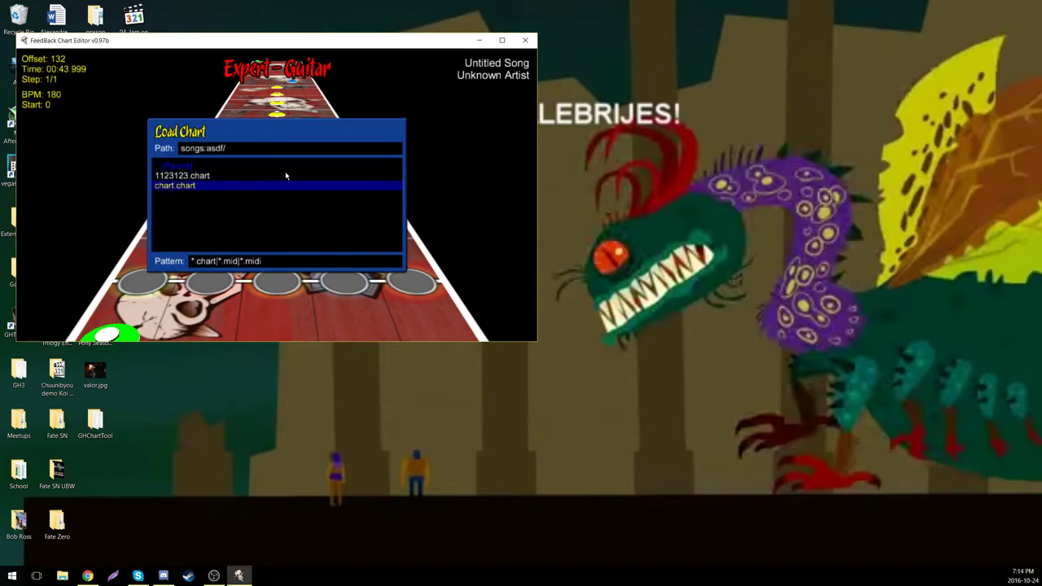
key(Return)
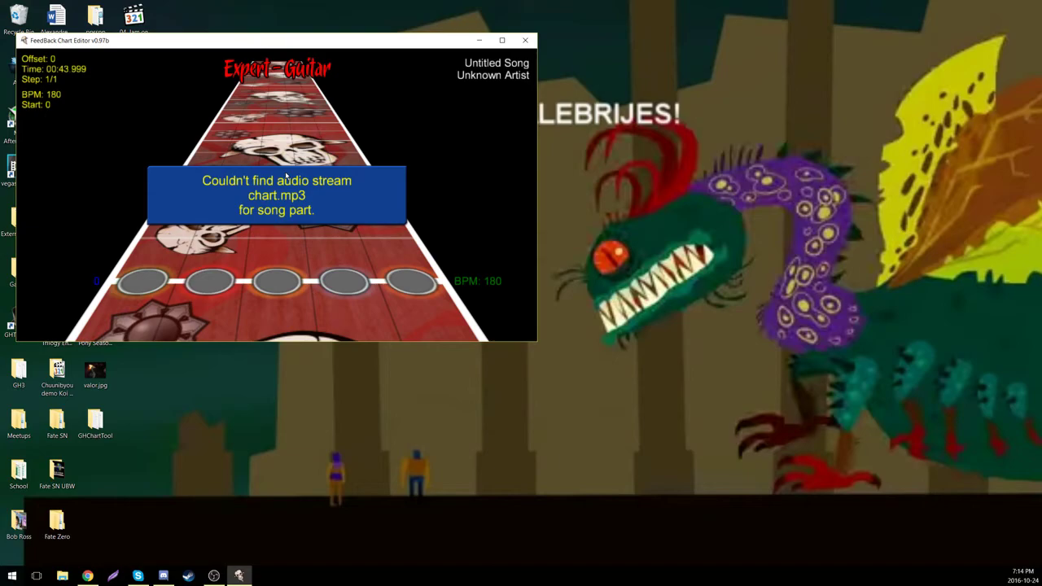
Step: Dismiss the missing-audio error and set chart.chart's audio to the Dubfield mp3
key(Escape)
key(Down)
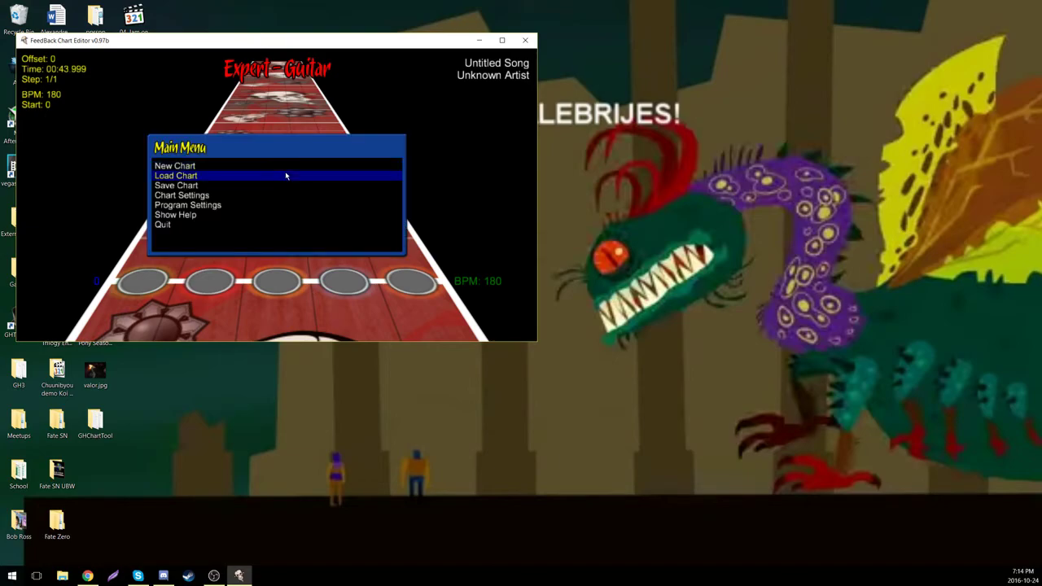
key(Up)
key(Down)
key(Down)
key(Down)
key(Return)
key(Down)
key(Down)
key(Down)
key(Down)
key(Down)
key(Down)
key(Down)
key(Down)
key(Down)
key(Down)
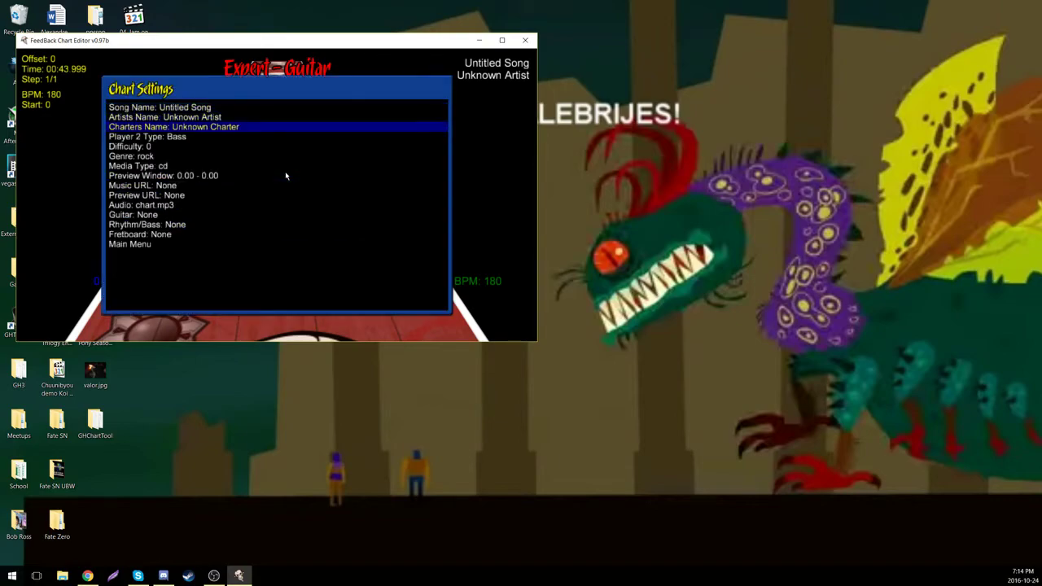
key(Return)
key(Down)
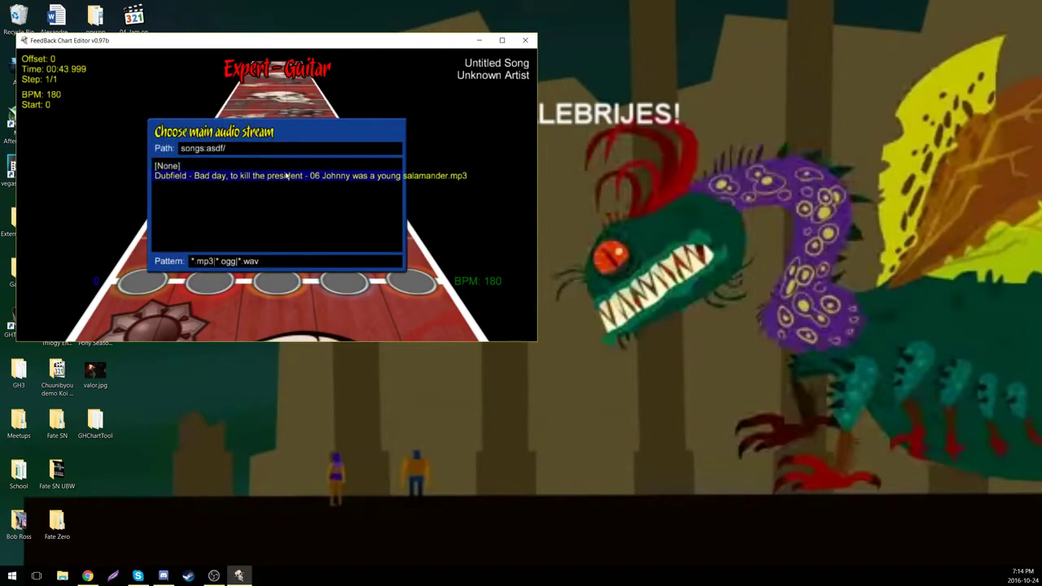
key(Return)
Step: Preview chart.chart at 180 BPM, scrolling through its notes, then close the editor
key(Escape)
scroll(285, 175, down, 20)
scroll(285, 175, down, 20)
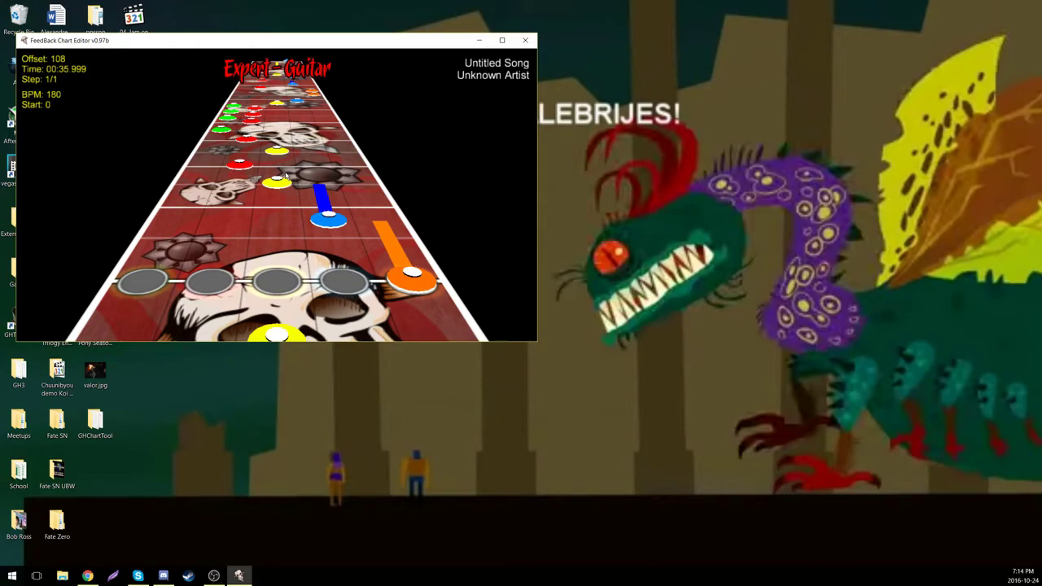
scroll(287, 175, up, 20)
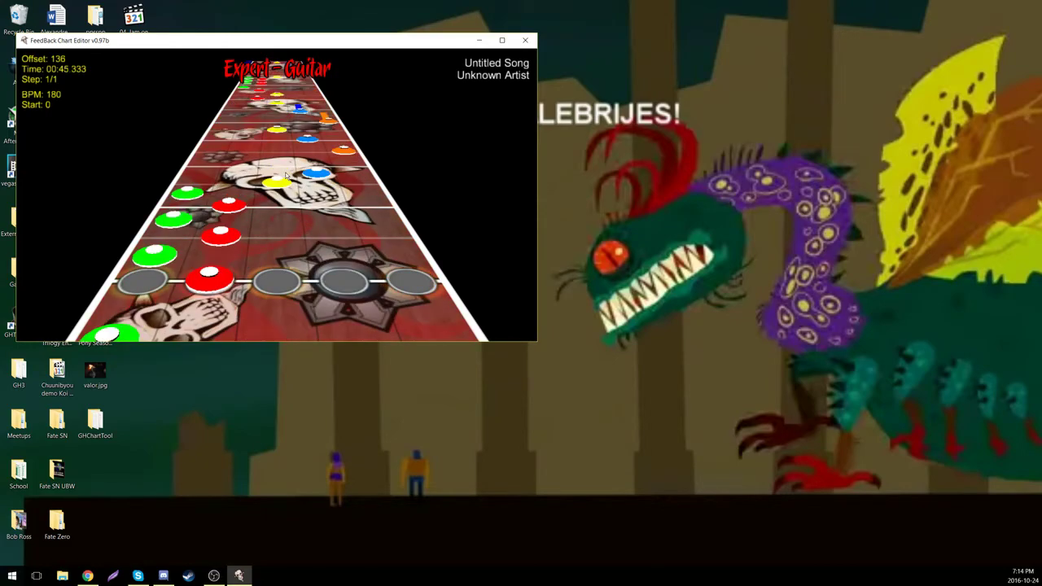
scroll(286, 175, up, 20)
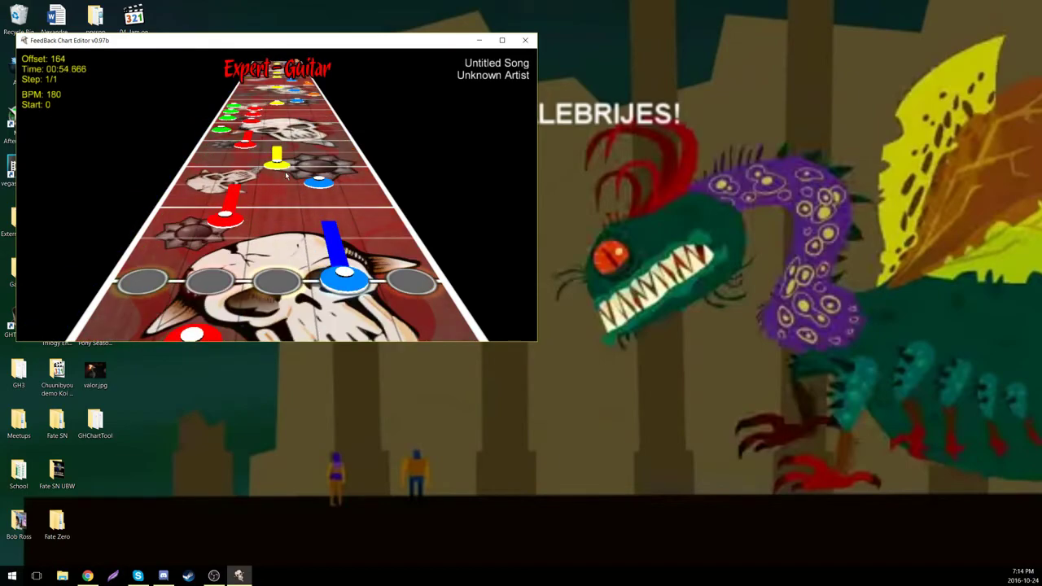
scroll(285, 175, up, 20)
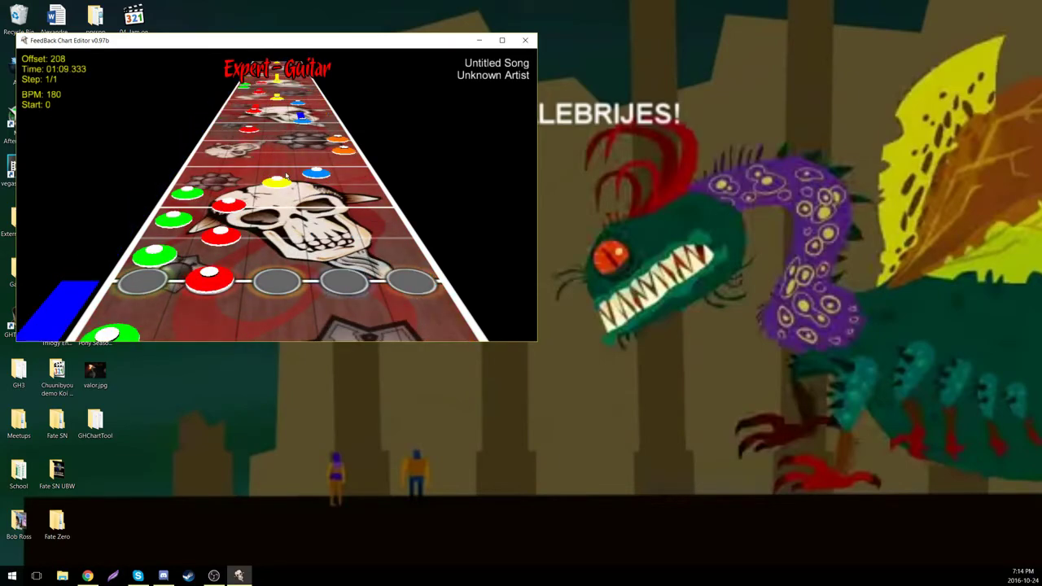
scroll(286, 175, up, 20)
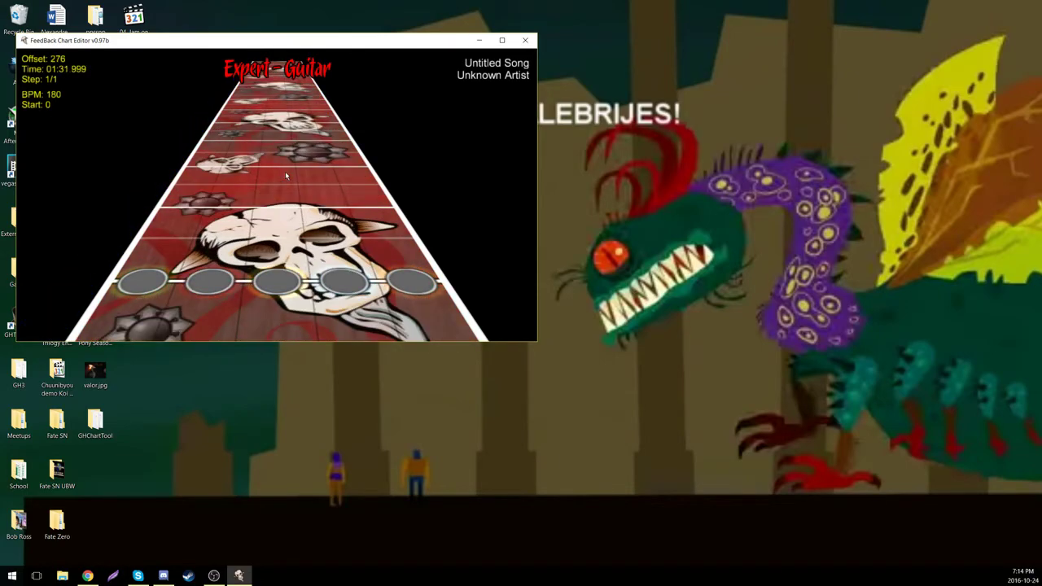
scroll(286, 174, down, 20)
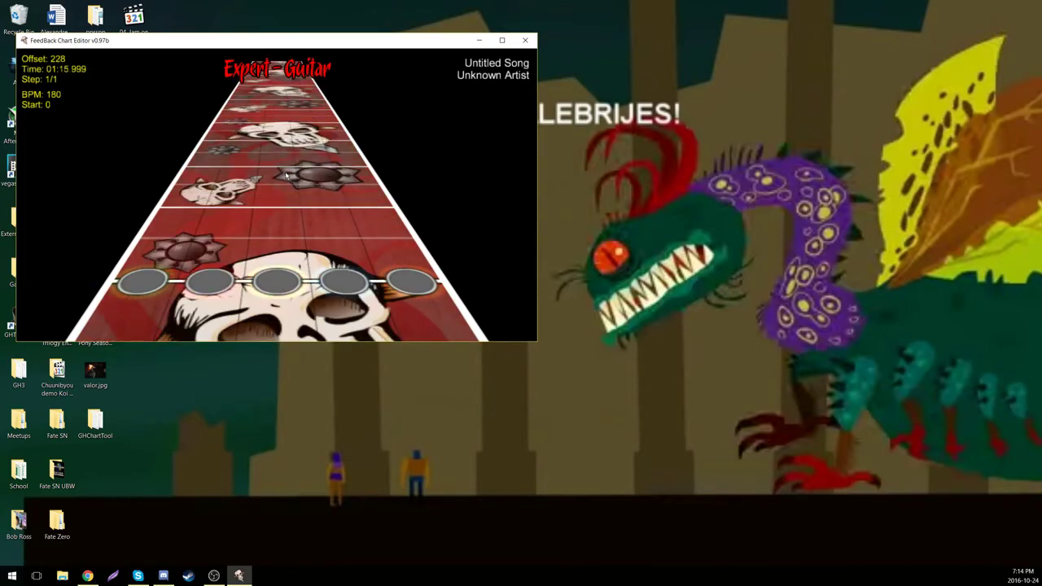
scroll(285, 175, down, 20)
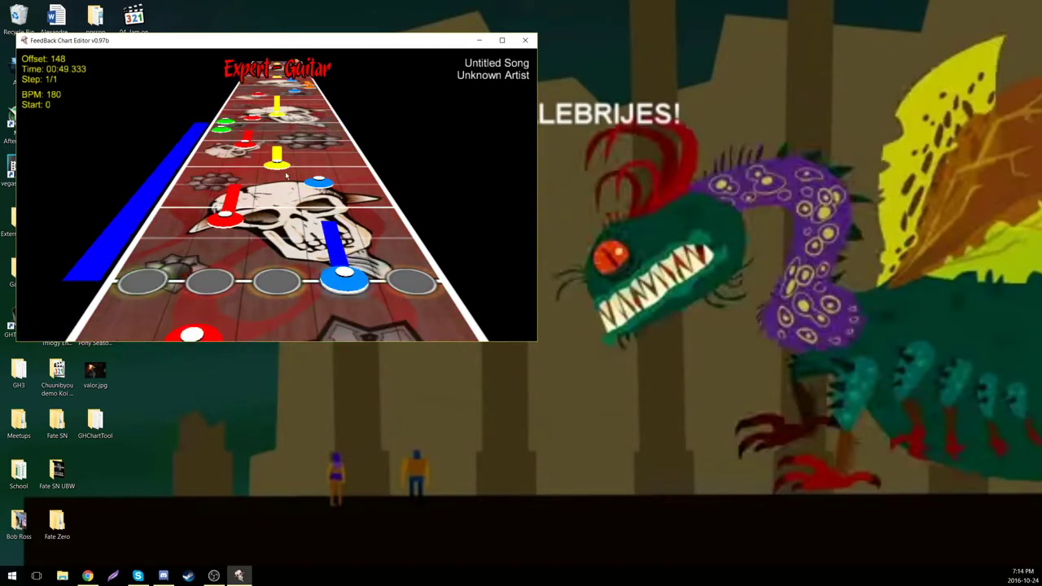
scroll(286, 175, down, 20)
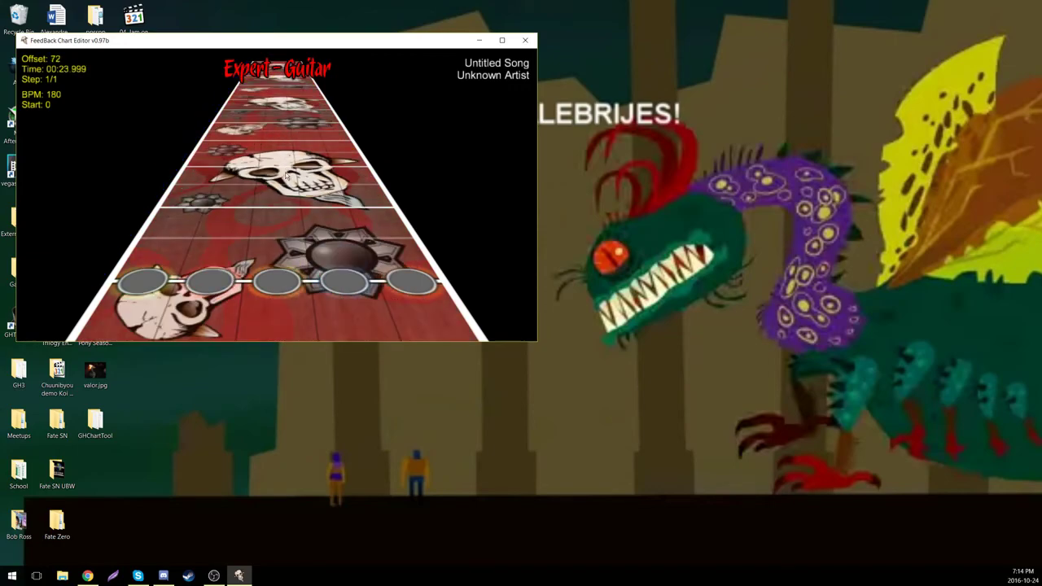
scroll(286, 175, up, 20)
scroll(286, 174, up, 20)
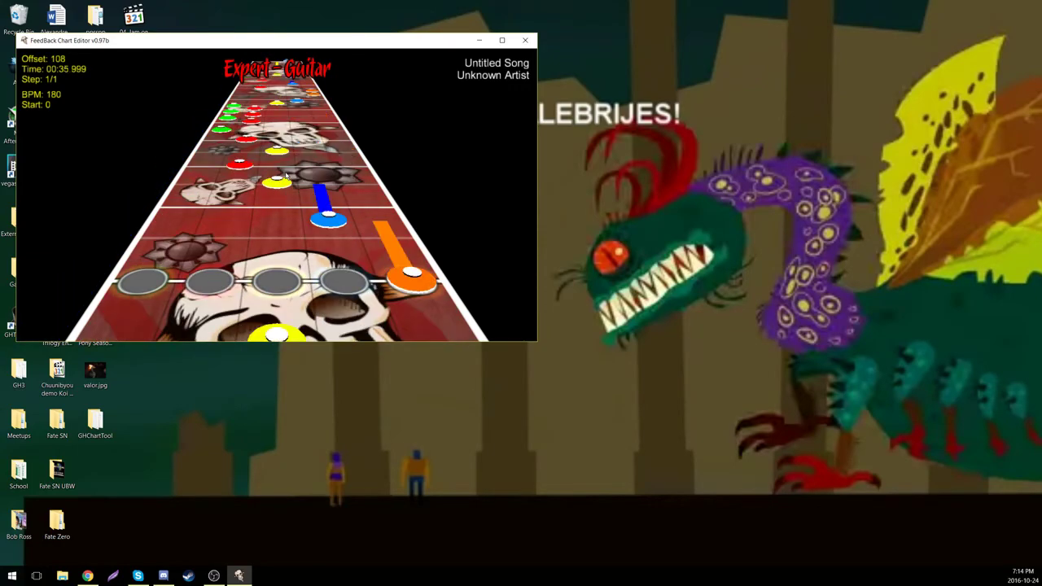
scroll(286, 175, up, 20)
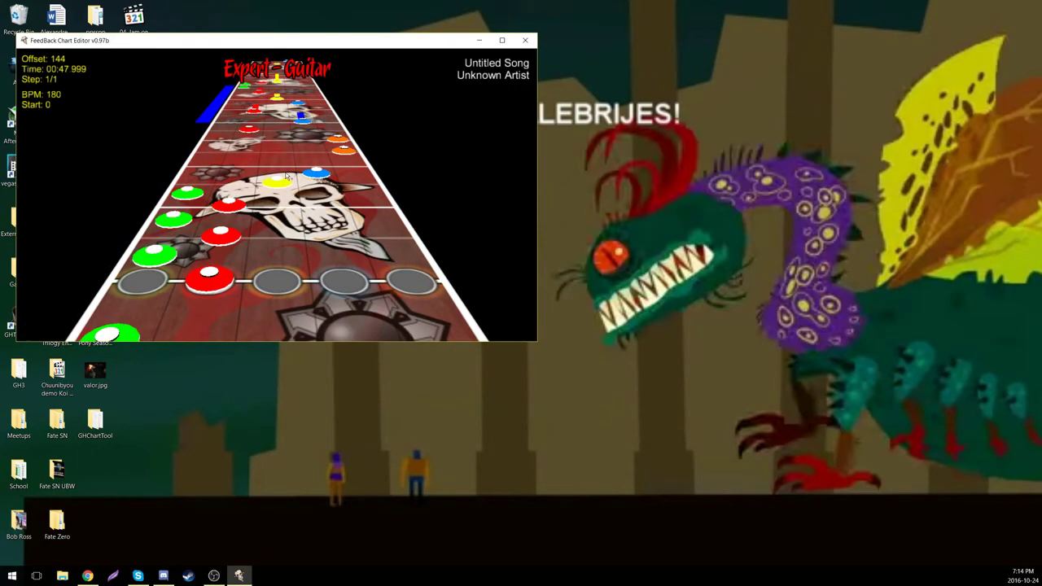
scroll(286, 175, up, 20)
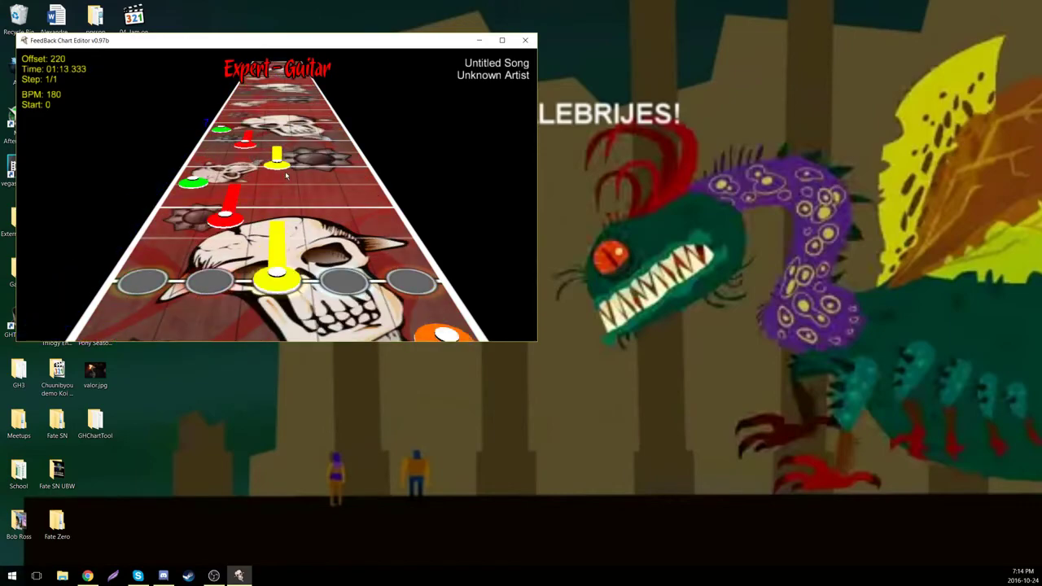
key(alt+F4)
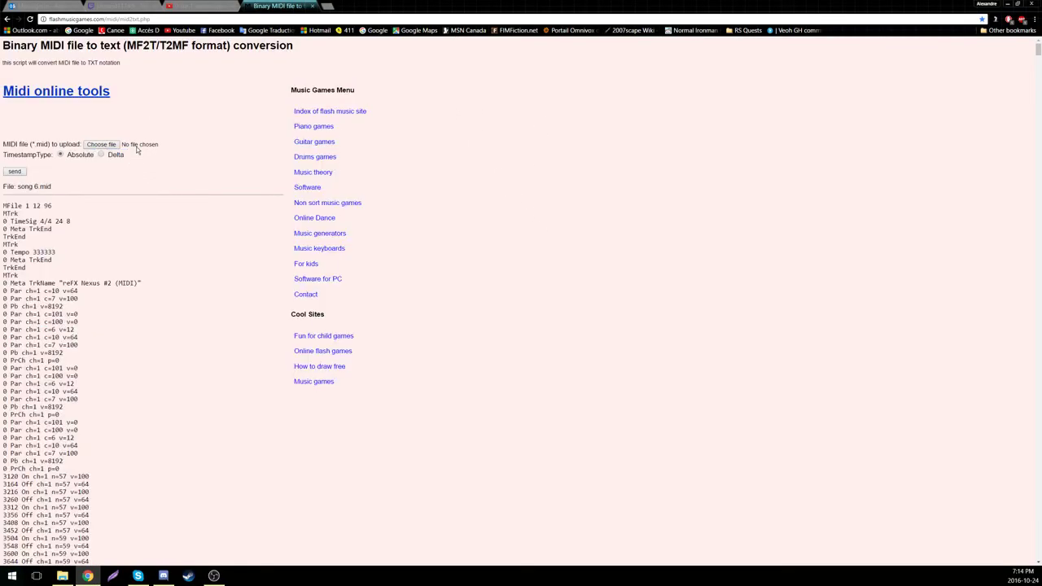
Step: On the MIDI-to-text page, cancel the Choose file dialog, then open Other bookmarks
click(137, 148)
click(454, 277)
click(1037, 31)
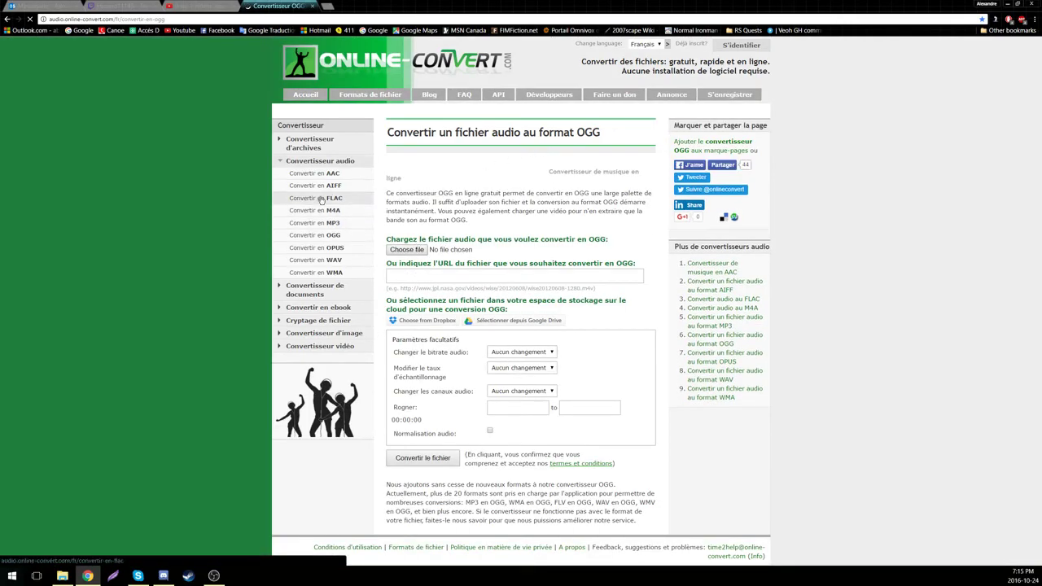
Step: Open the 'Download Midi Melodies – Dragonforce' bookmark from Other bookmarks
click(1009, 30)
click(988, 286)
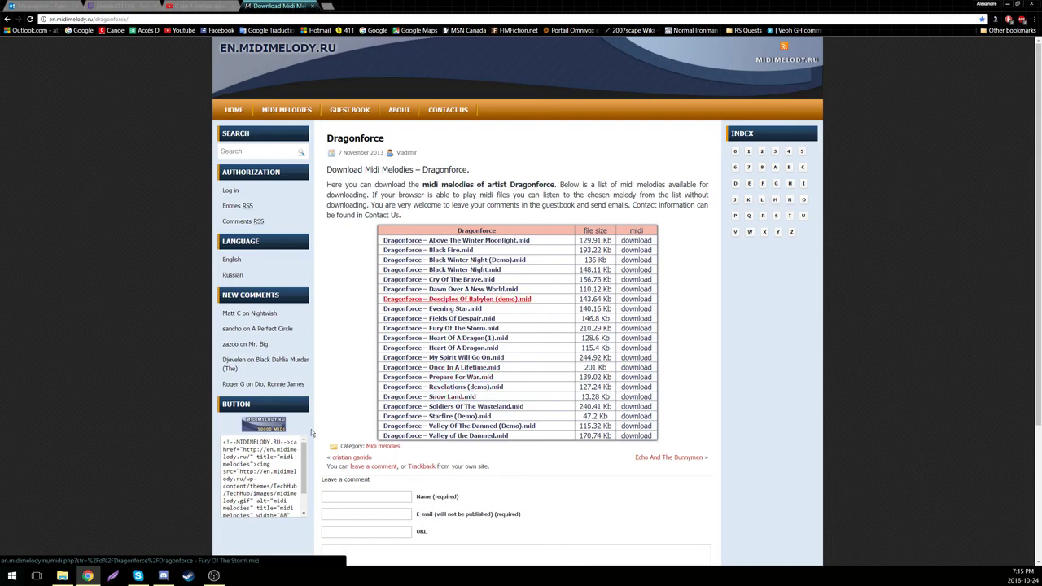
Step: Let the Dragonforce MIDI list load, then switch to the last taskbar program
click(213, 576)
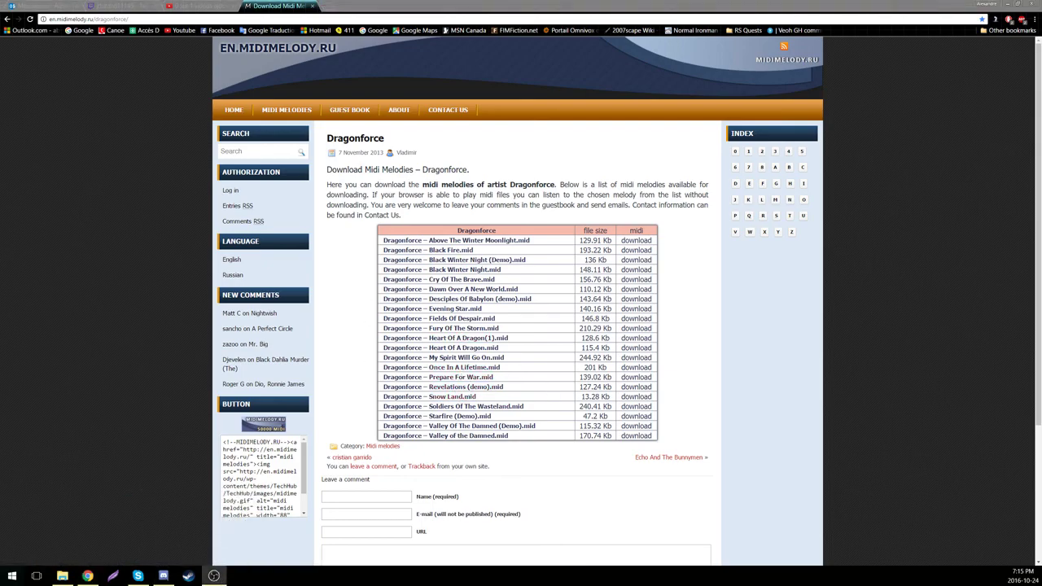